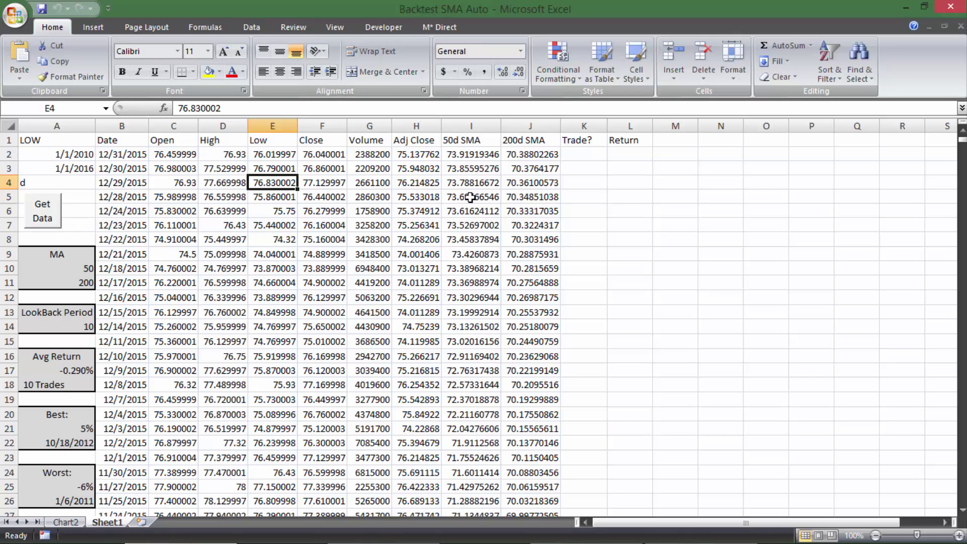
Examine the 50d SMA and 200d SMA formulas in columns I and J alongside the MA period in A10.
{"action": "left_click_drag", "start_coordinate": [460, 150], "coordinate": [519, 228]}
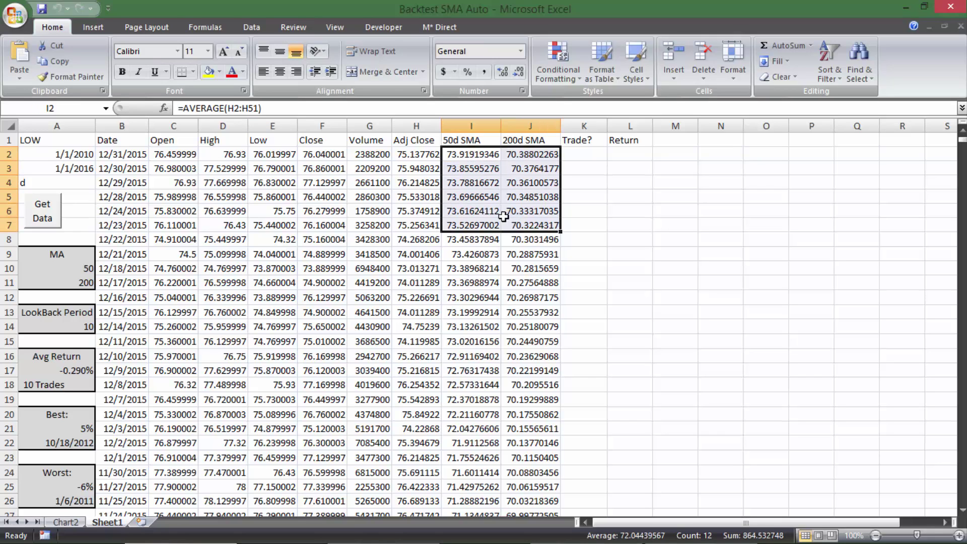
{"action": "left_click", "coordinate": [641, 189]}
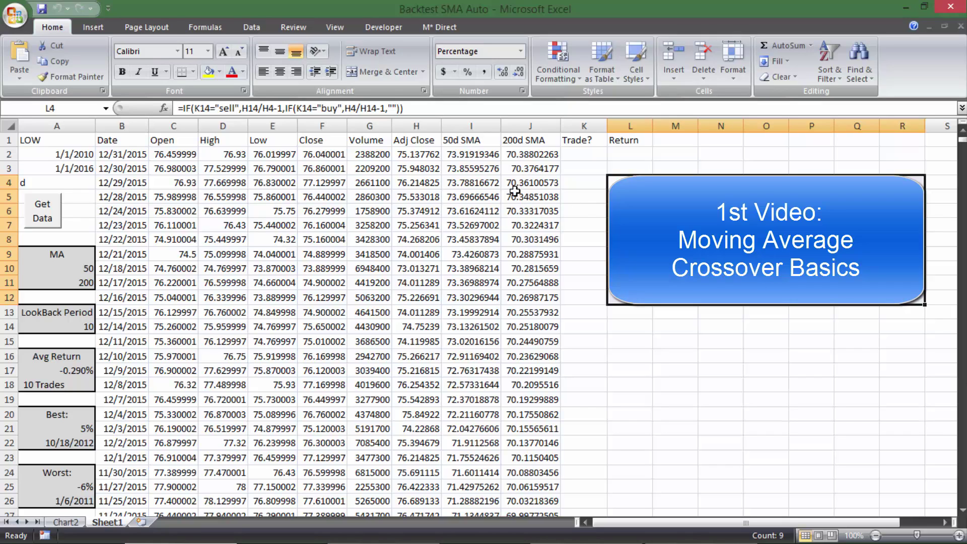
{"action": "left_click_drag", "start_coordinate": [624, 326], "coordinate": [906, 469]}
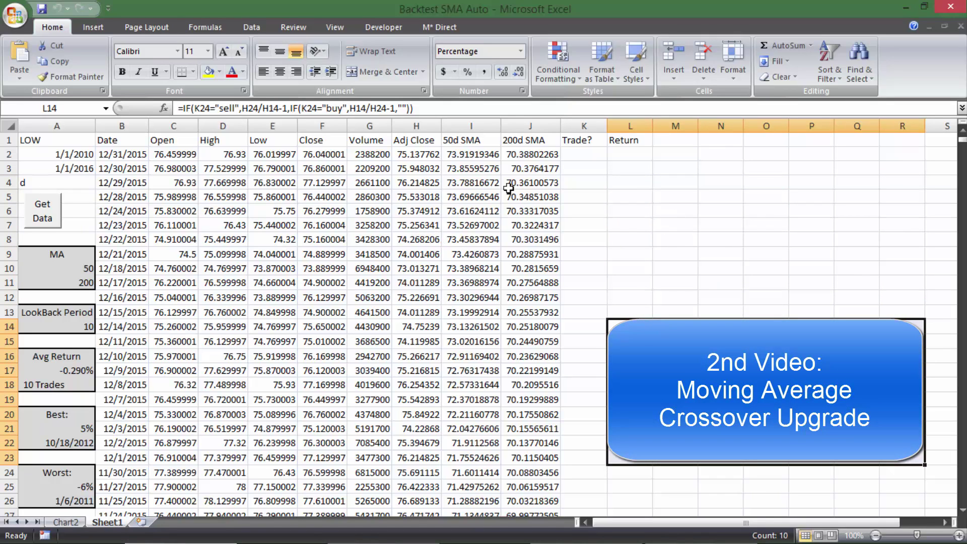
{"action": "left_click", "coordinate": [358, 252]}
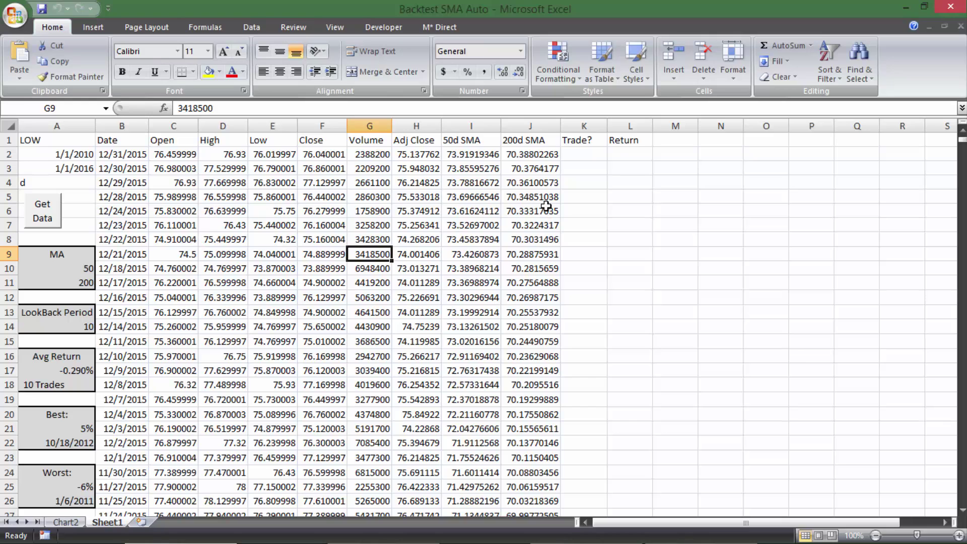
{"action": "left_click", "coordinate": [475, 155]}
{"action": "left_click_drag", "start_coordinate": [474, 155], "coordinate": [546, 266]}
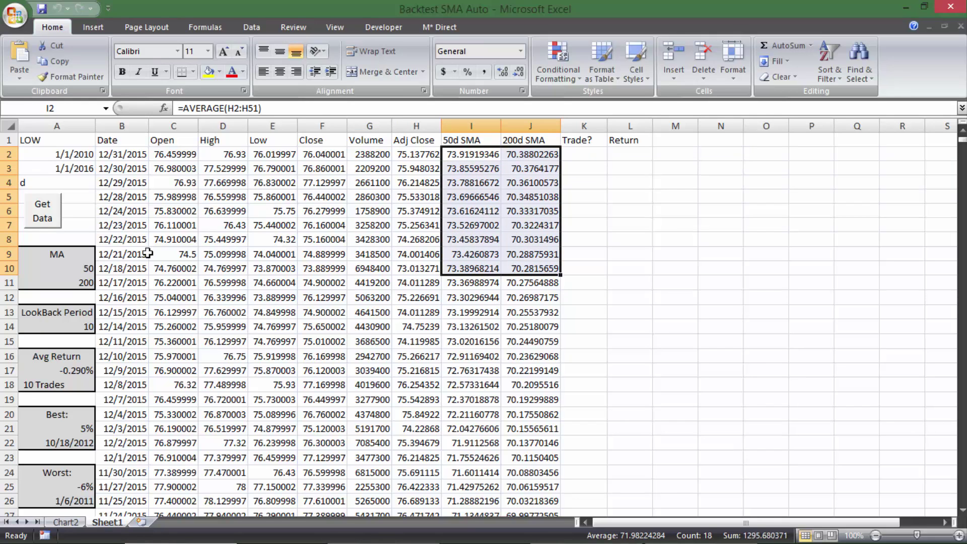
{"action": "left_click", "coordinate": [75, 273]}
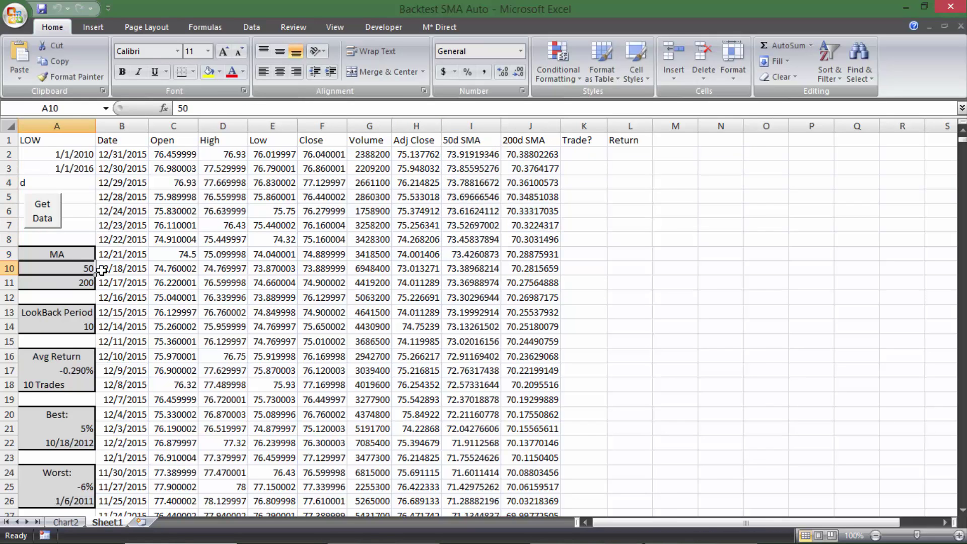
{"action": "left_click_drag", "start_coordinate": [471, 160], "coordinate": [475, 196]}
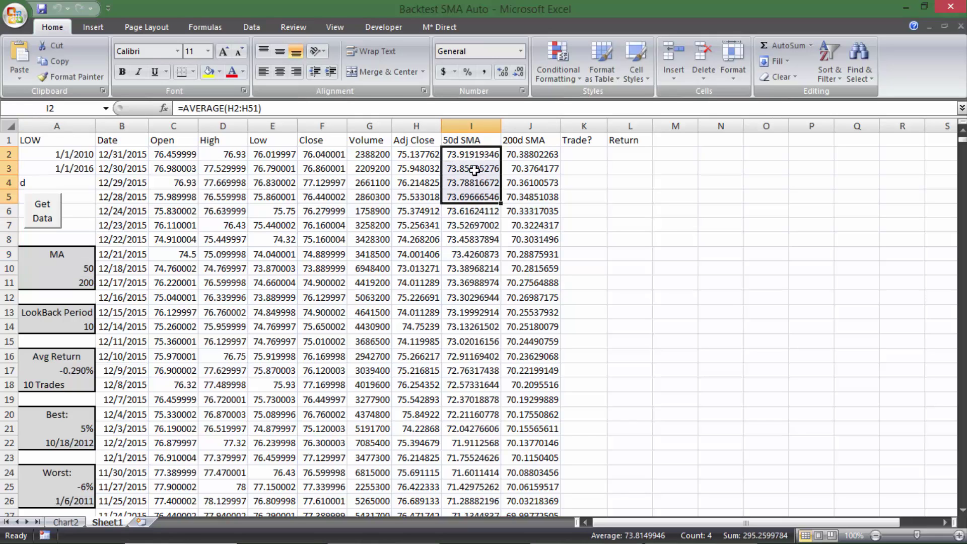
{"action": "left_click", "coordinate": [520, 149]}
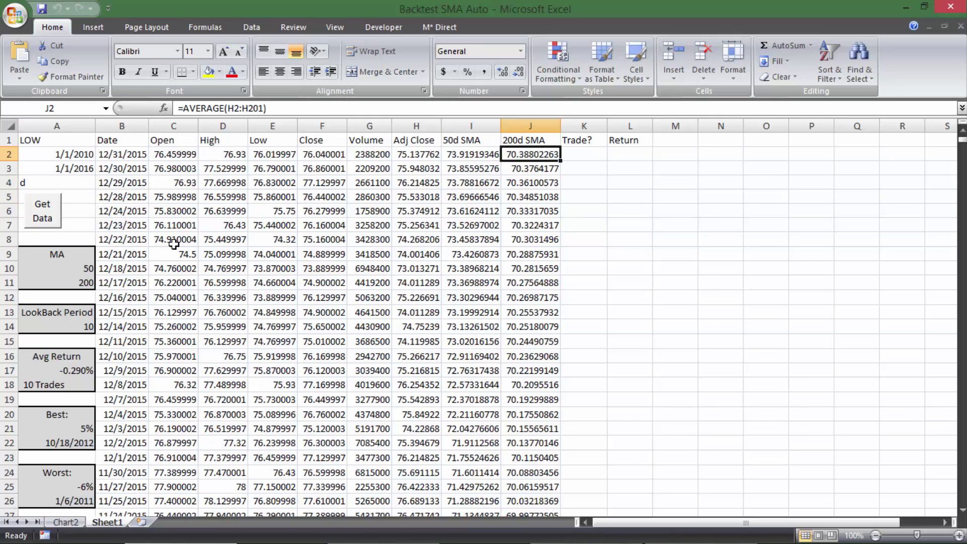
Set the moving average periods to 50 in A10 and 100 in A11, and run Get Data.
{"action": "left_click", "coordinate": [75, 264]}
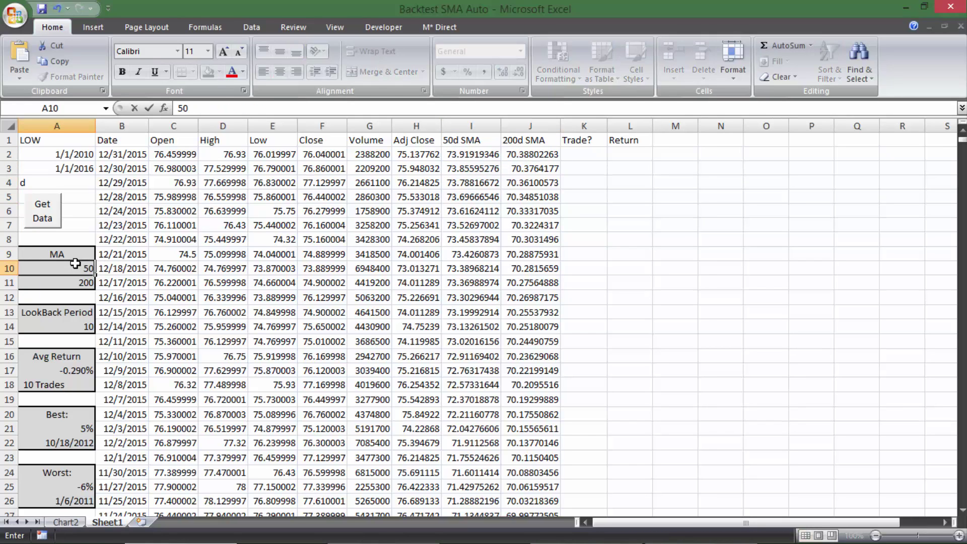
{"action": "key", "text": "Down"}
{"action": "type", "text": "10"}
{"action": "key", "text": "Return"}
{"action": "key", "text": "Up"}
{"action": "type", "text": "100"}
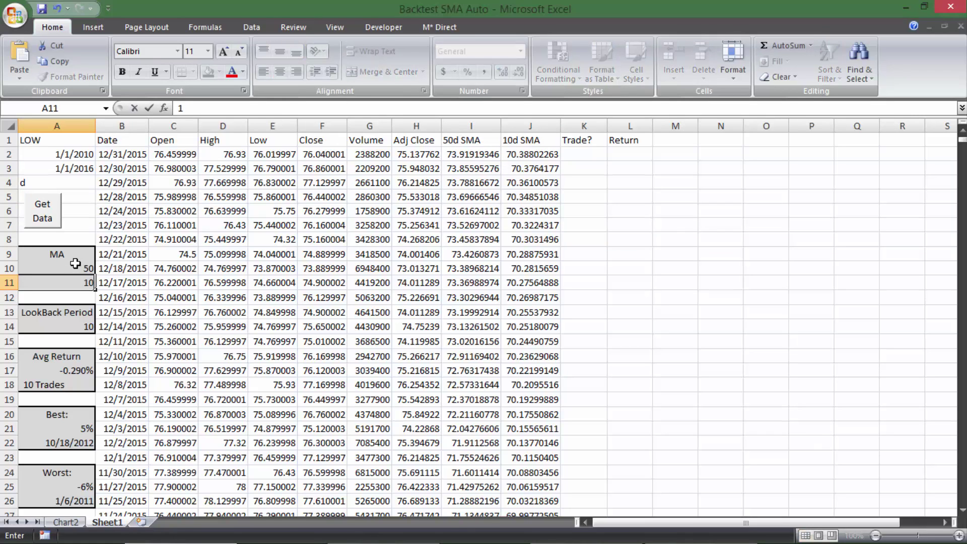
{"action": "key", "text": "Return"}
{"action": "left_click", "coordinate": [36, 206]}
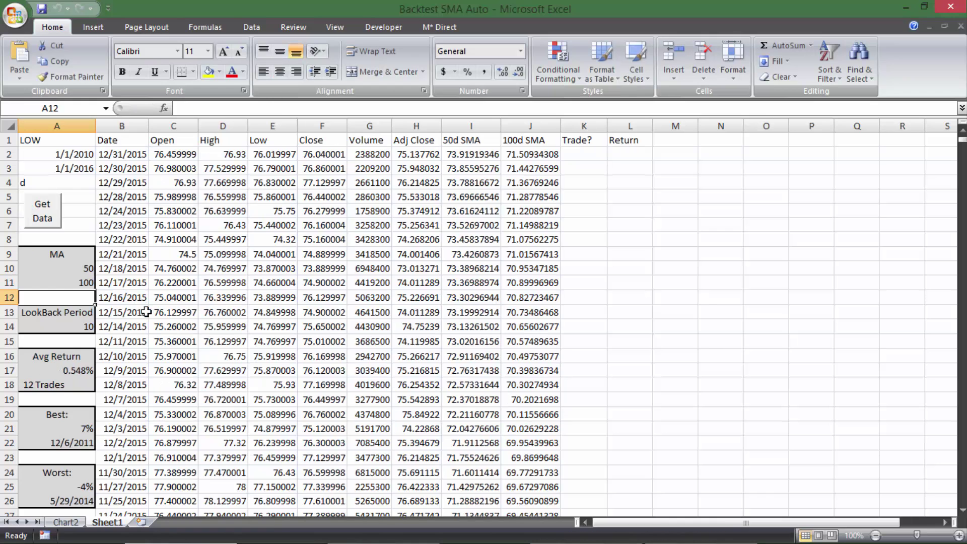
Review the Avg Return, trade count, Best and Worst results, plus the ticker, date range, LookBack Period and MA inputs in column A.
{"action": "left_click", "coordinate": [71, 370]}
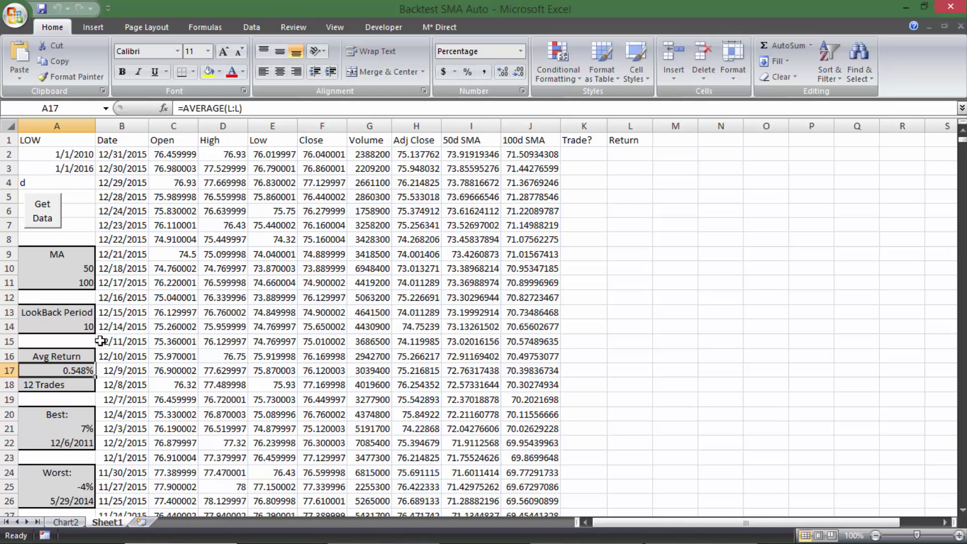
{"action": "left_click", "coordinate": [81, 383]}
{"action": "left_click", "coordinate": [84, 439]}
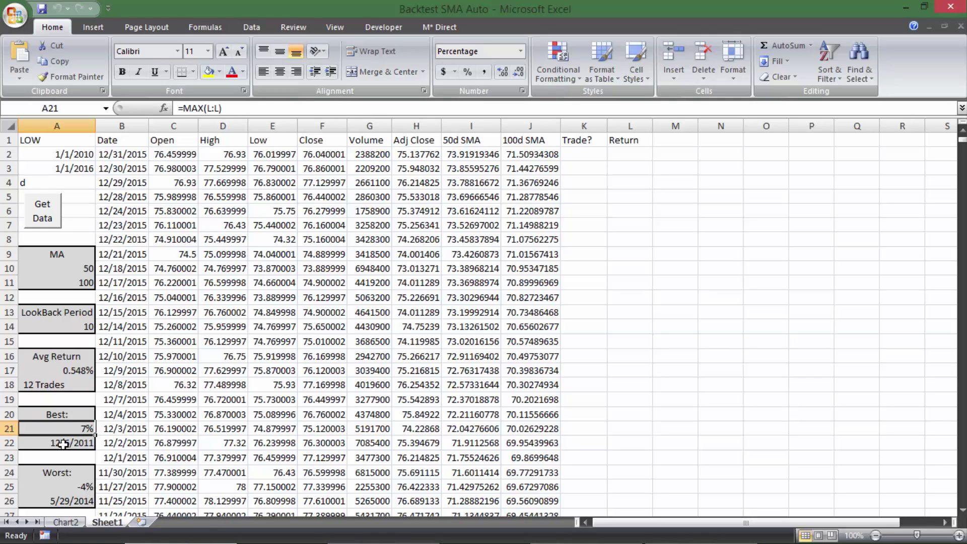
{"action": "left_click", "coordinate": [60, 487]}
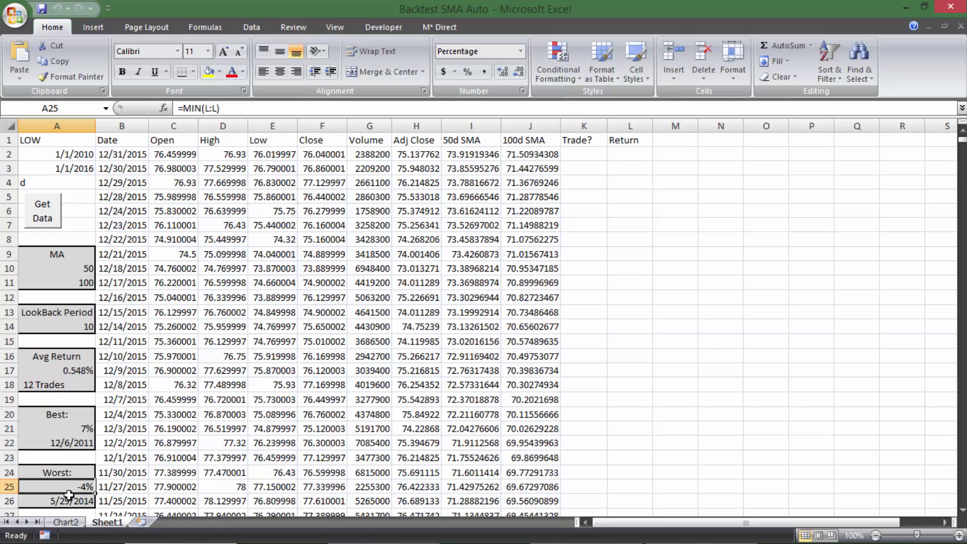
{"action": "left_click", "coordinate": [58, 145]}
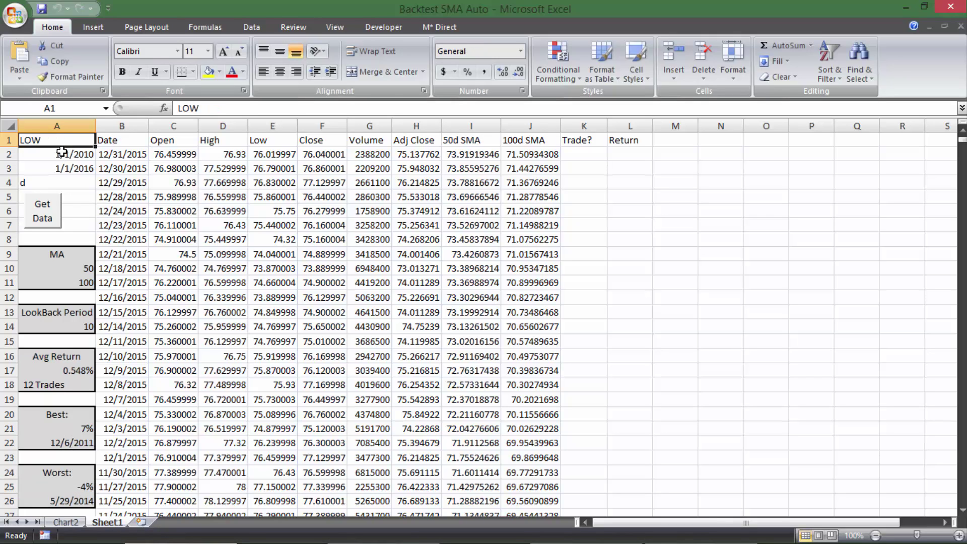
{"action": "left_click_drag", "start_coordinate": [61, 154], "coordinate": [67, 168]}
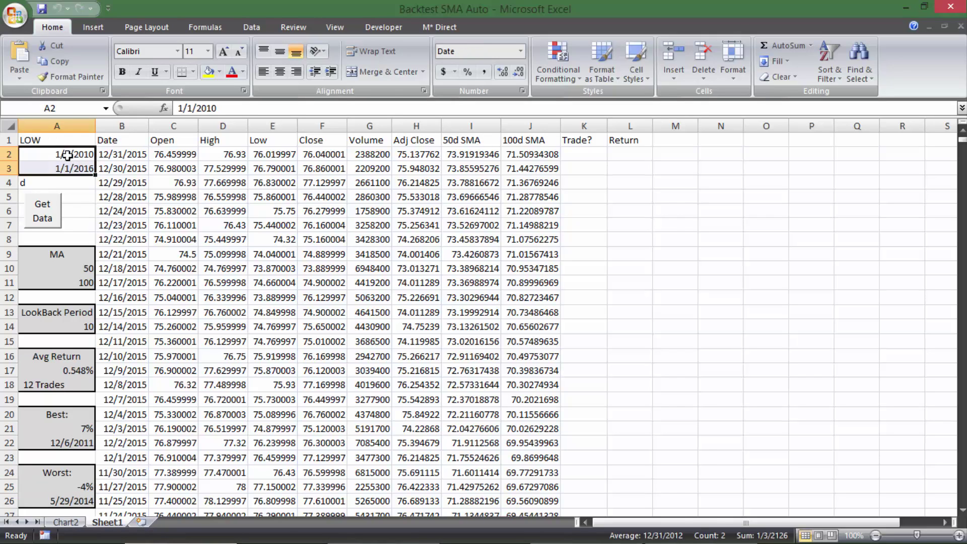
{"action": "left_click", "coordinate": [67, 155]}
{"action": "left_click", "coordinate": [62, 169]}
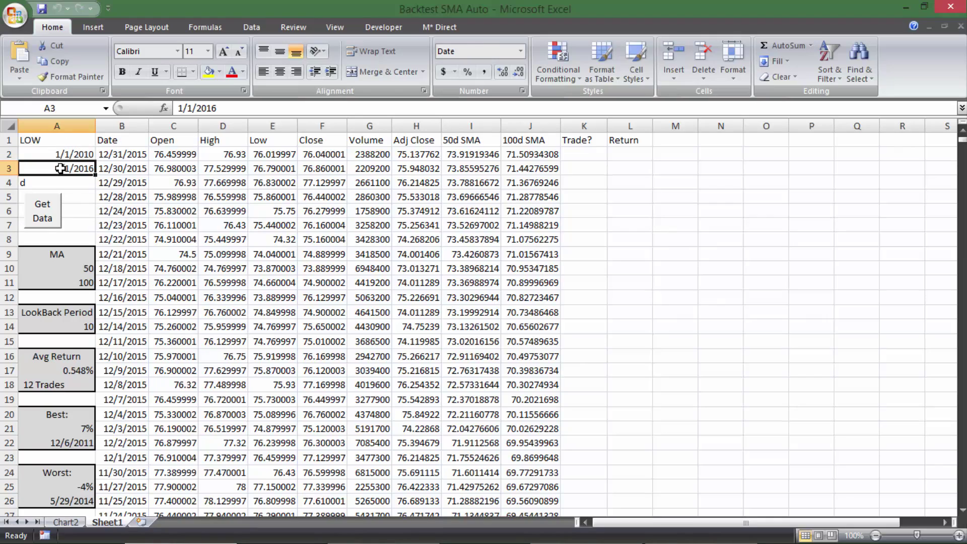
{"action": "left_click", "coordinate": [72, 329]}
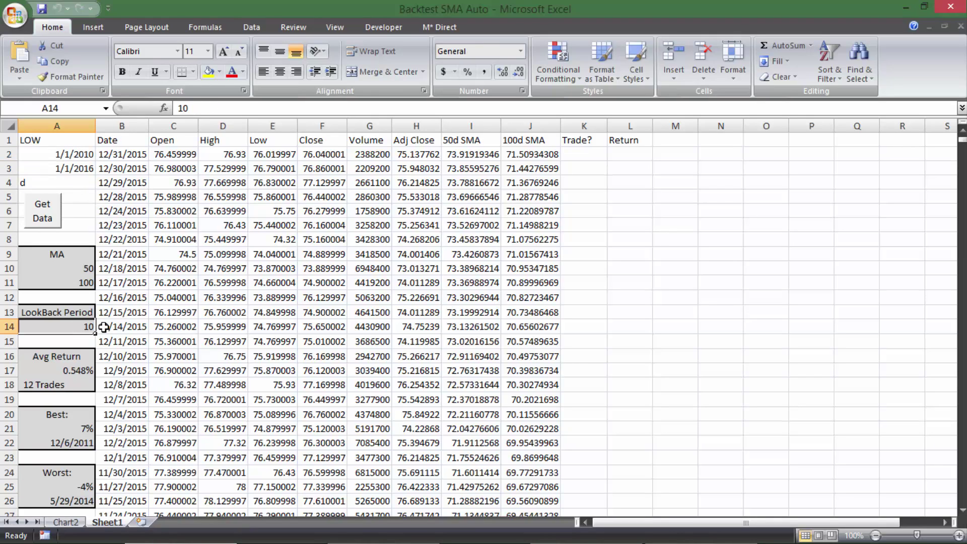
{"action": "left_click_drag", "start_coordinate": [76, 268], "coordinate": [71, 282]}
View the moving average chart on Chart2, and inspect the Trade? formula in K6 and the interval, lookback and average return cells on Sheet1.
{"action": "left_click", "coordinate": [65, 522]}
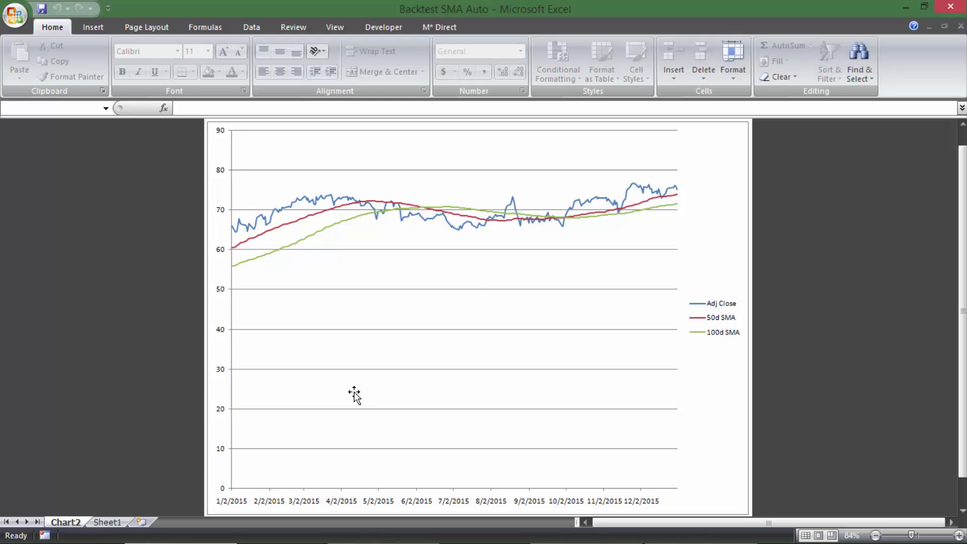
{"action": "left_click", "coordinate": [117, 522]}
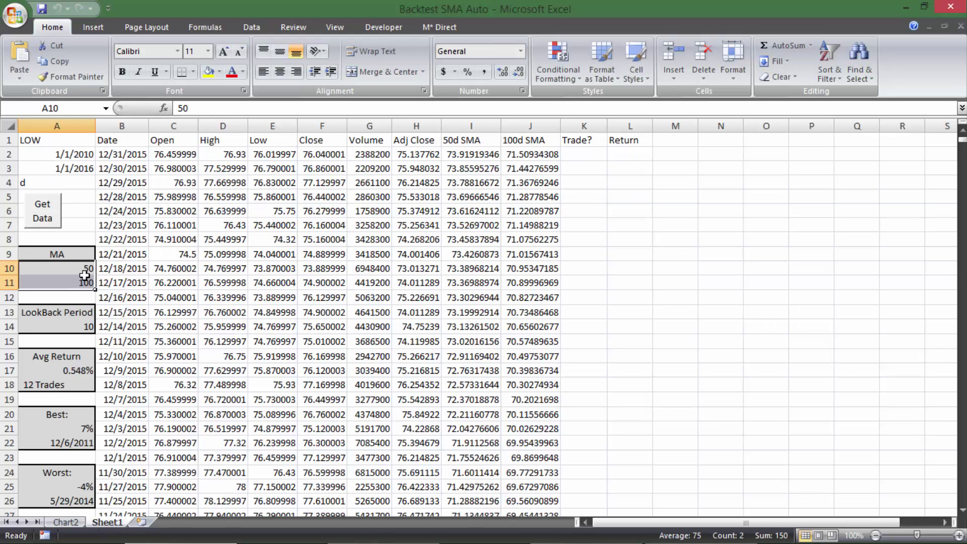
{"action": "left_click", "coordinate": [572, 215]}
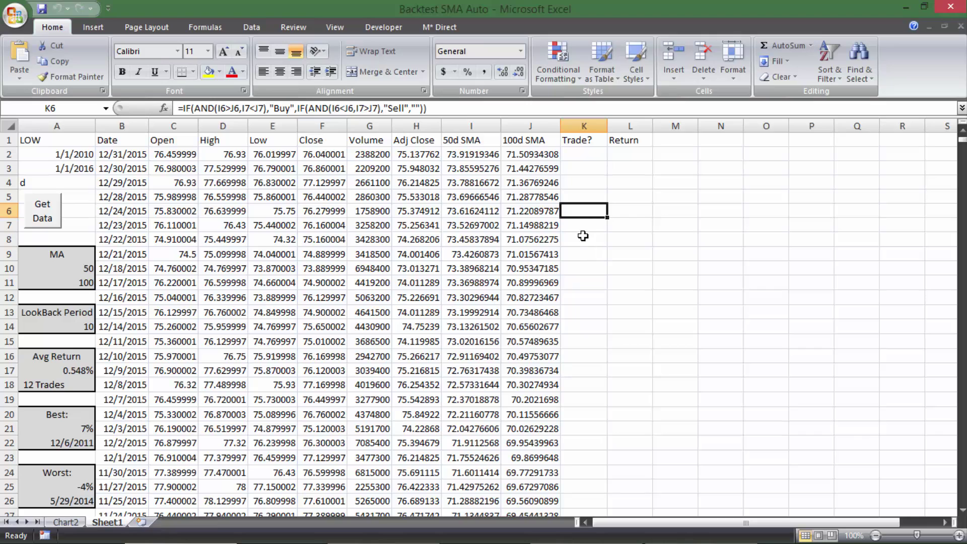
{"action": "left_click", "coordinate": [67, 325]}
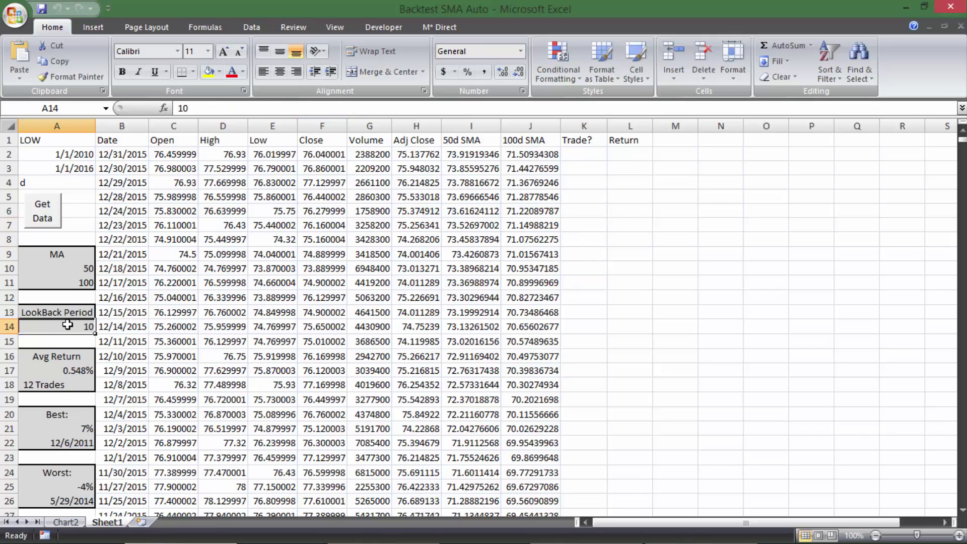
{"action": "left_click", "coordinate": [56, 184]}
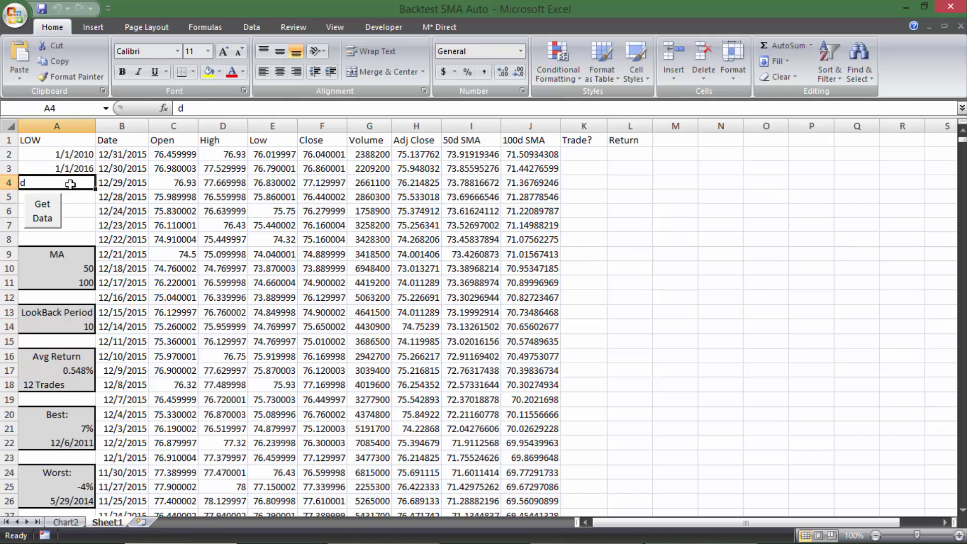
{"action": "left_click", "coordinate": [71, 326]}
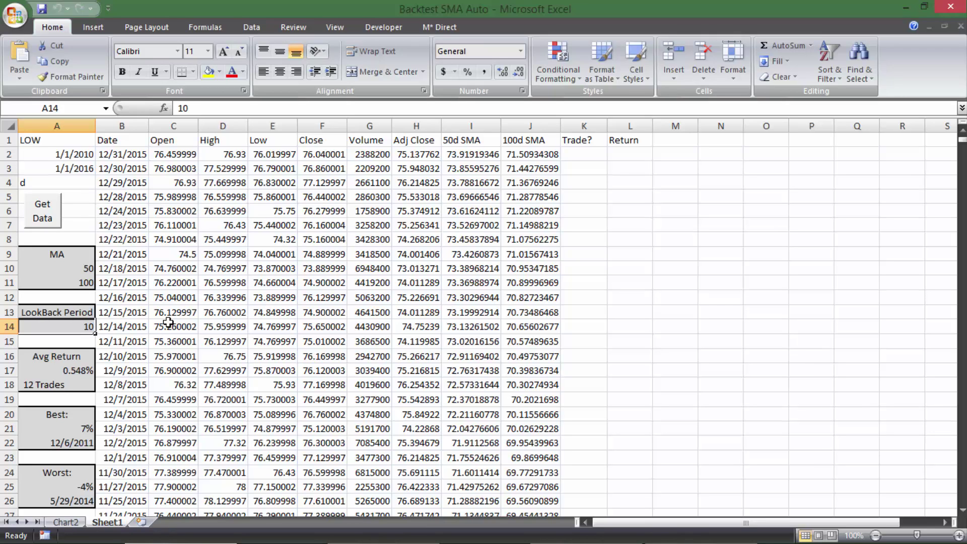
{"action": "left_click_drag", "start_coordinate": [86, 372], "coordinate": [80, 382]}
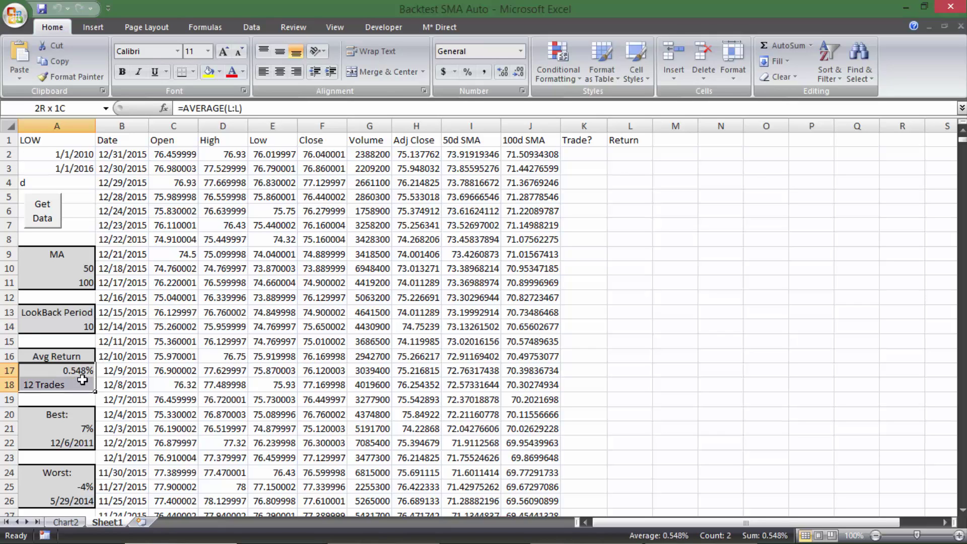
Set the LookBack Period in A14 to 15 and rerun Get Data.
{"action": "left_click", "coordinate": [74, 326]}
{"action": "type", "text": "15"}
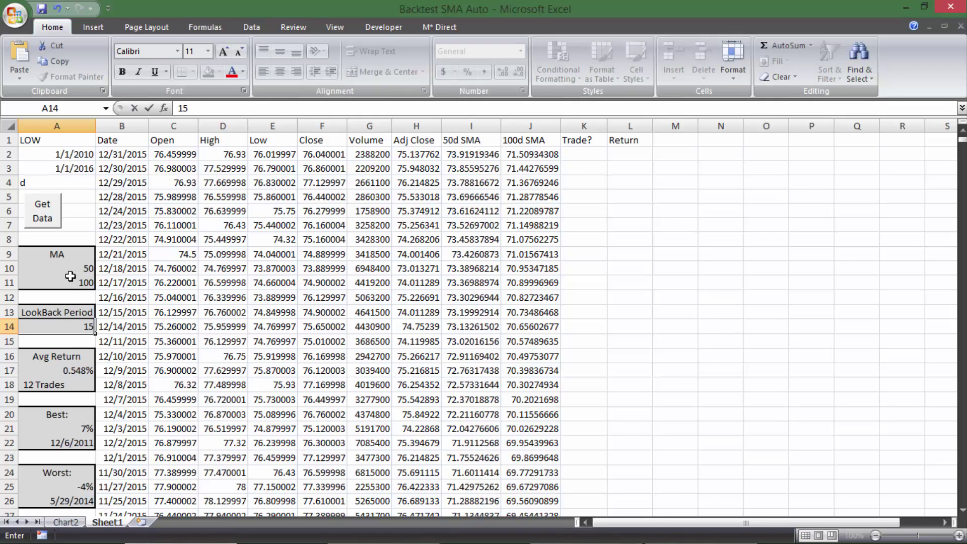
{"action": "key", "text": "Return"}
{"action": "left_click", "coordinate": [48, 216]}
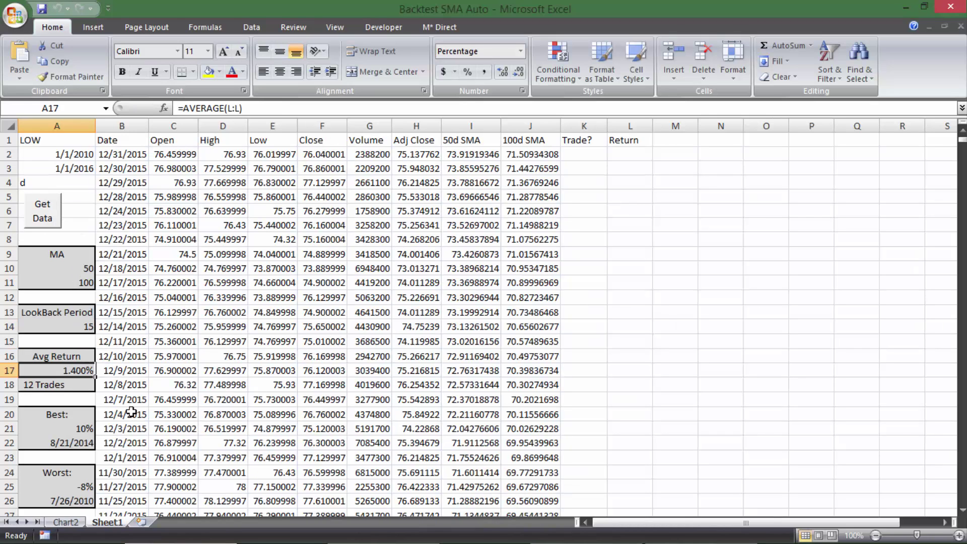
Check the crossovers on Chart2, and review the ticker, date range, interval and MA period inputs on Sheet1.
{"action": "left_click", "coordinate": [69, 522]}
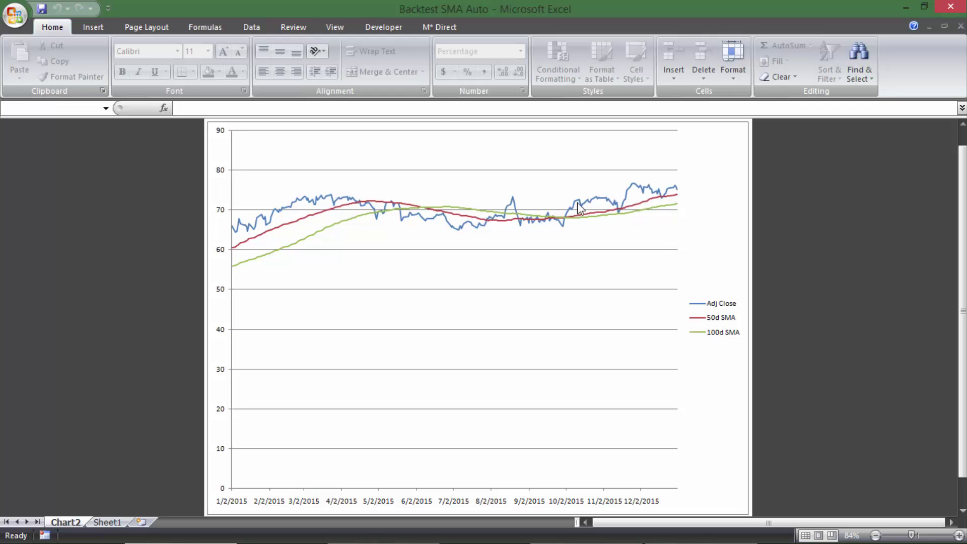
{"action": "left_click", "coordinate": [107, 521]}
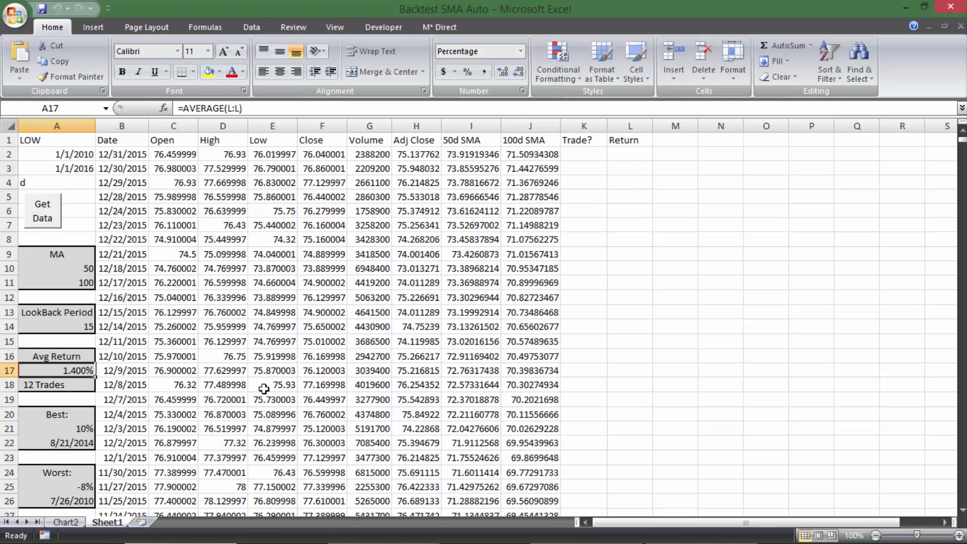
{"action": "left_click", "coordinate": [281, 351]}
{"action": "left_click_drag", "start_coordinate": [58, 144], "coordinate": [59, 181]}
{"action": "left_click", "coordinate": [120, 255]}
{"action": "left_click_drag", "start_coordinate": [67, 272], "coordinate": [83, 282]}
{"action": "left_click", "coordinate": [55, 267]}
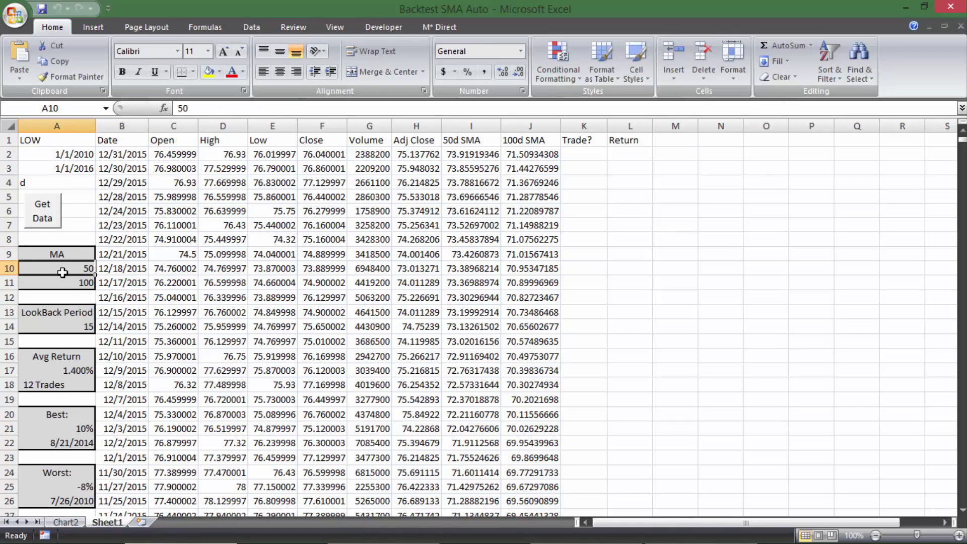
{"action": "left_click", "coordinate": [64, 282]}
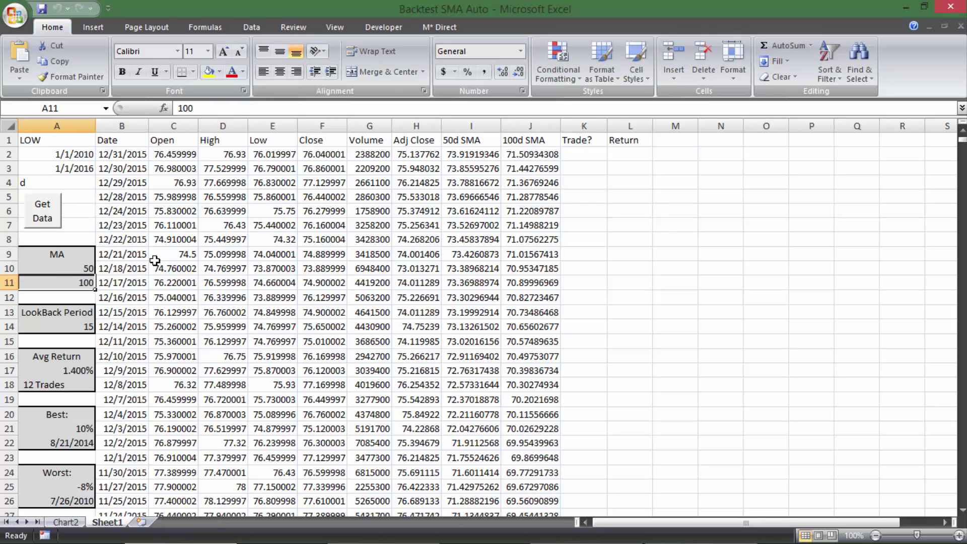
{"action": "left_click", "coordinate": [156, 260]}
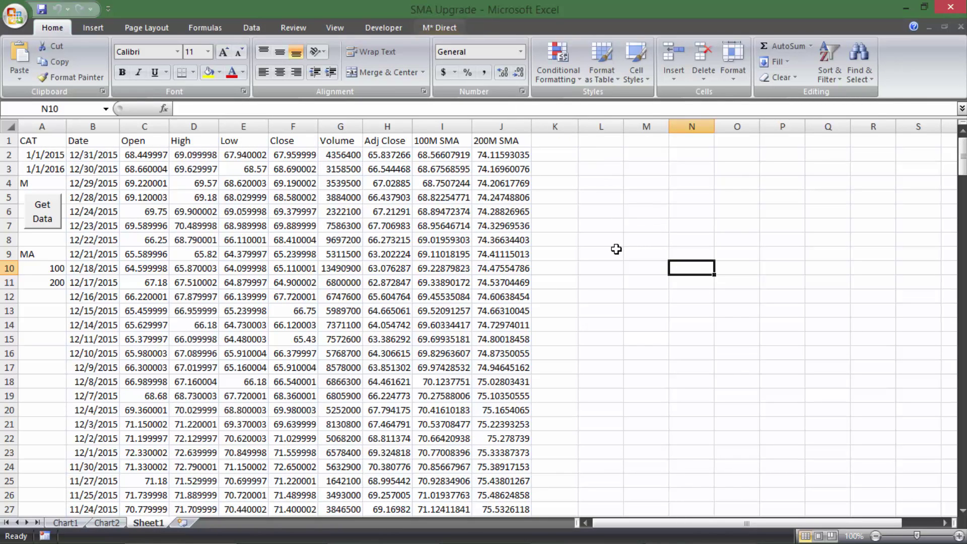
{"action": "left_click_drag", "start_coordinate": [617, 249], "coordinate": [927, 355]}
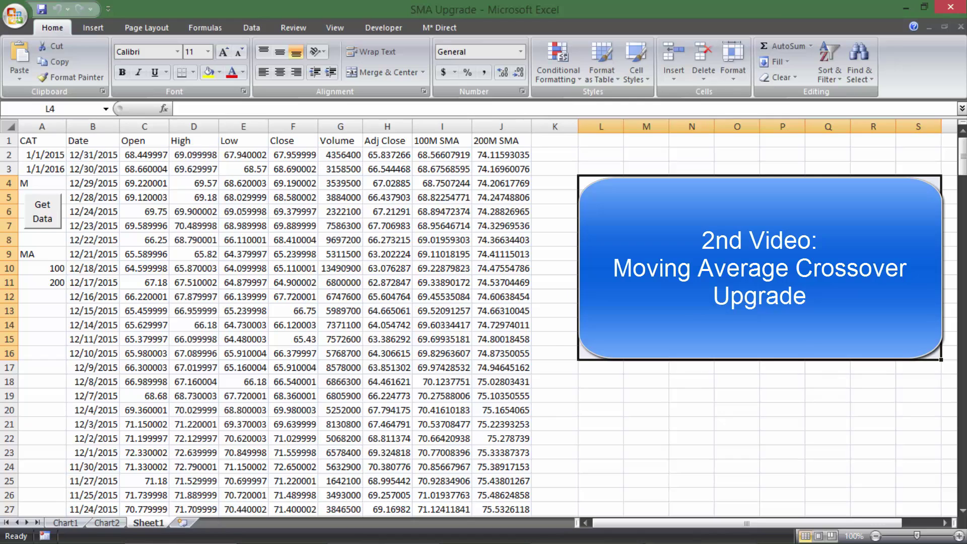
{"action": "left_click", "coordinate": [289, 310]}
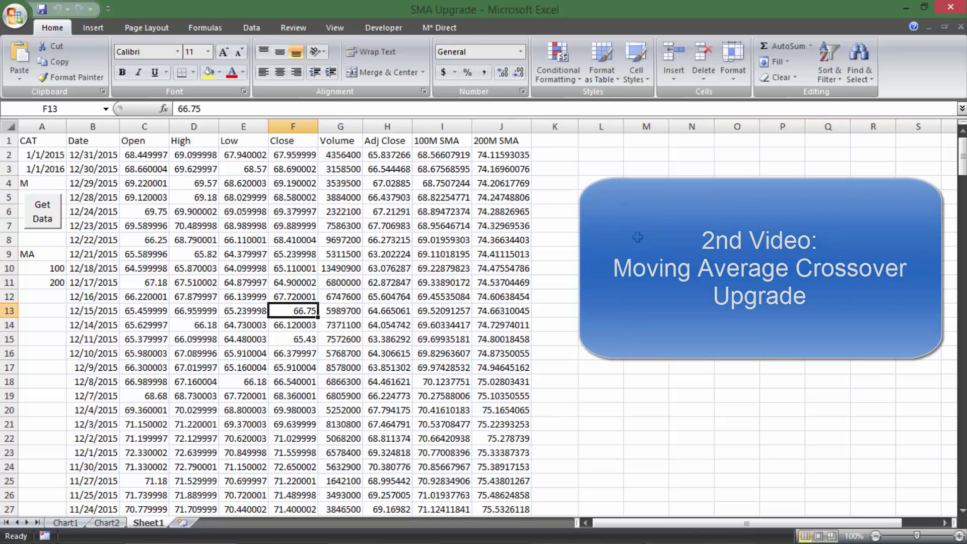
Set the data interval in A4 to d and the first moving average period in A10 to 50.
{"action": "left_click", "coordinate": [52, 221]}
{"action": "left_click", "coordinate": [42, 183]}
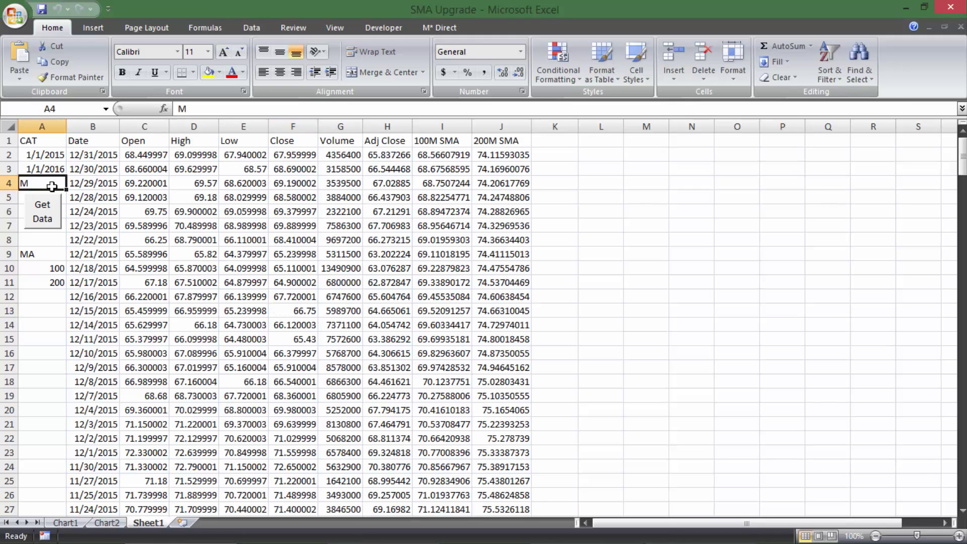
{"action": "type", "text": "d"}
{"action": "key", "text": "Return"}
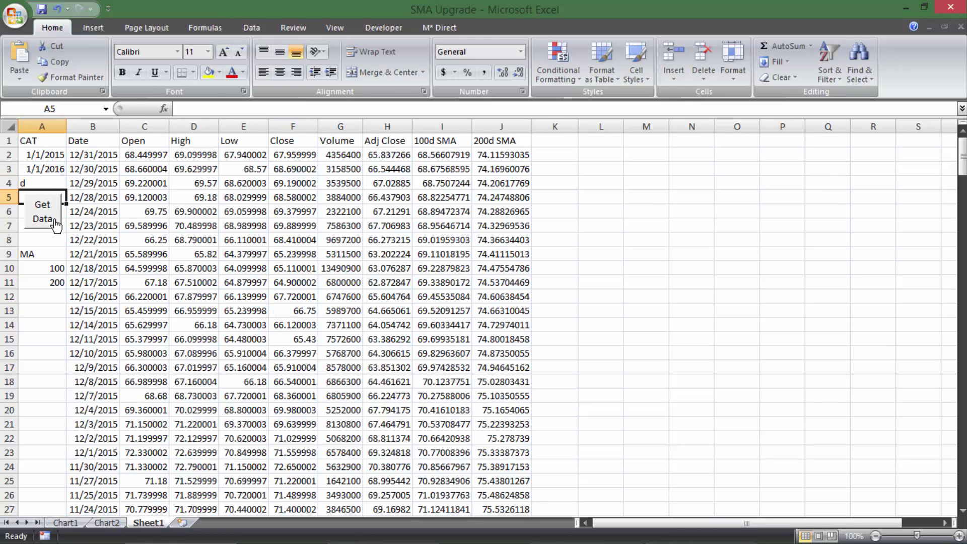
{"action": "left_click", "coordinate": [48, 265]}
{"action": "type", "text": "50"}
{"action": "key", "text": "Return"}
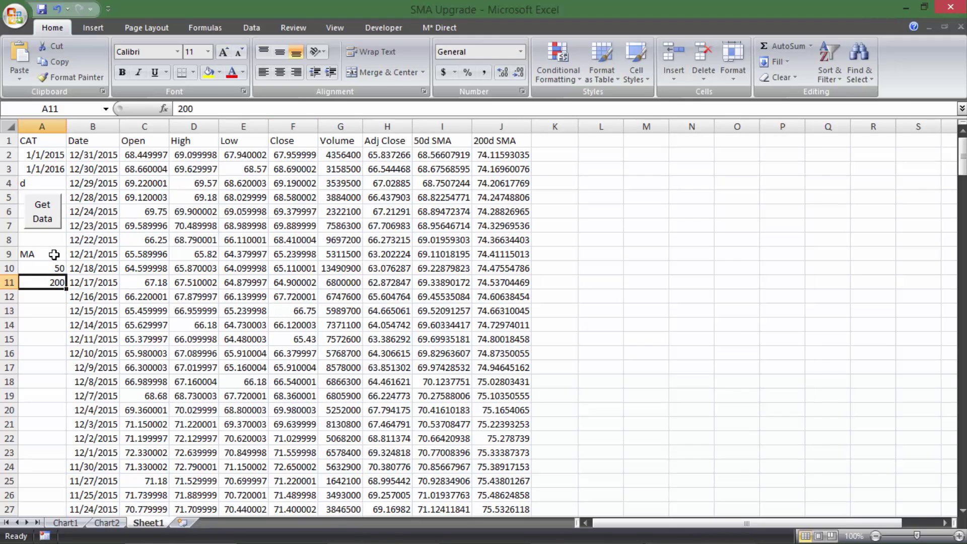
Set the start date in A2 to 1/1/2010, rerun Get Data, and check the first SMA values in columns I and J.
{"action": "left_click", "coordinate": [54, 156]}
{"action": "type", "text": "1/"}
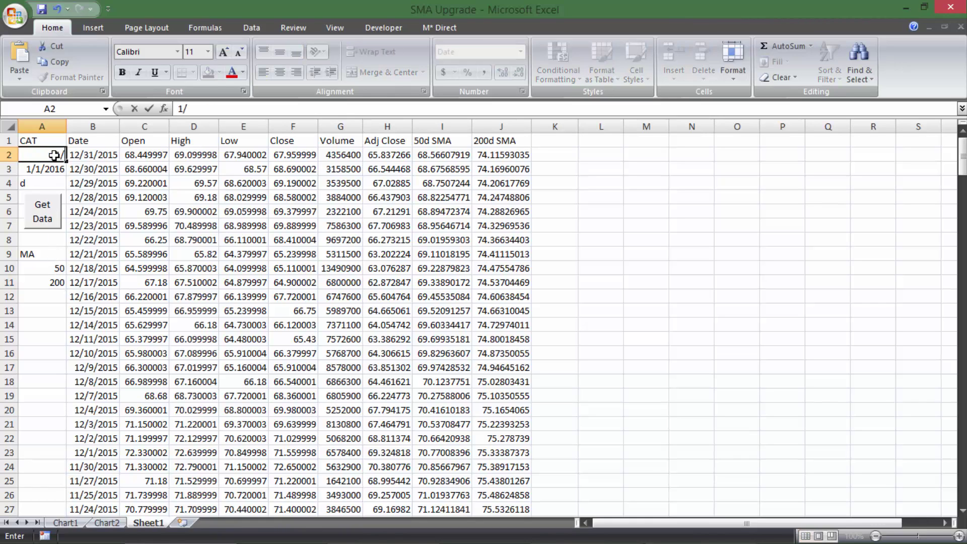
{"action": "type", "text": "1/2010"}
{"action": "key", "text": "Return"}
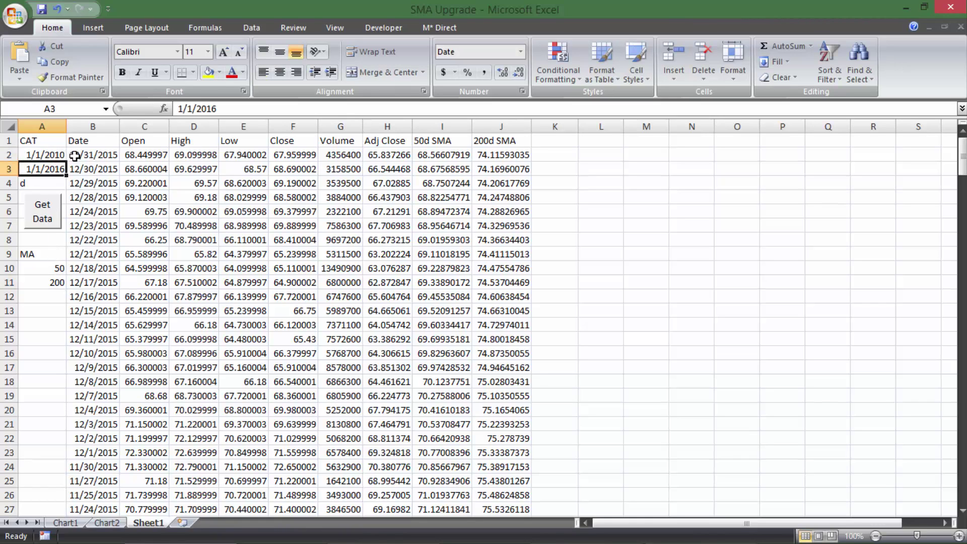
{"action": "left_click", "coordinate": [50, 222]}
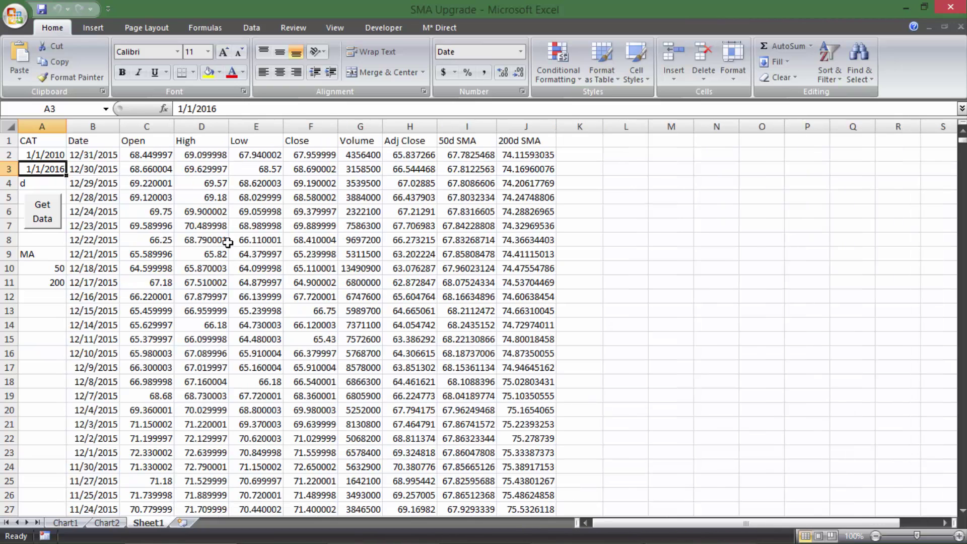
{"action": "left_click_drag", "start_coordinate": [467, 154], "coordinate": [540, 198]}
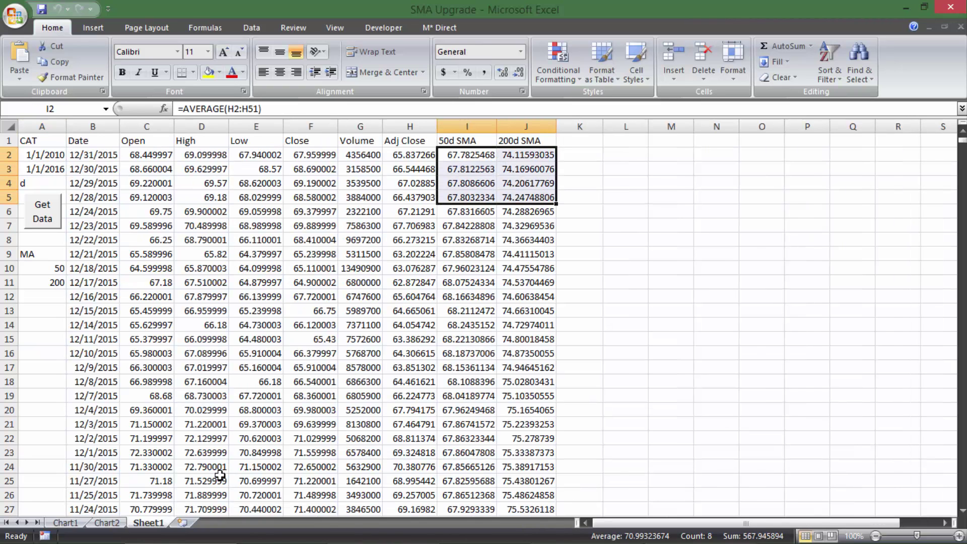
Set the minimum and maximum of Chart2's vertical axis to Auto.
{"action": "left_click", "coordinate": [107, 524]}
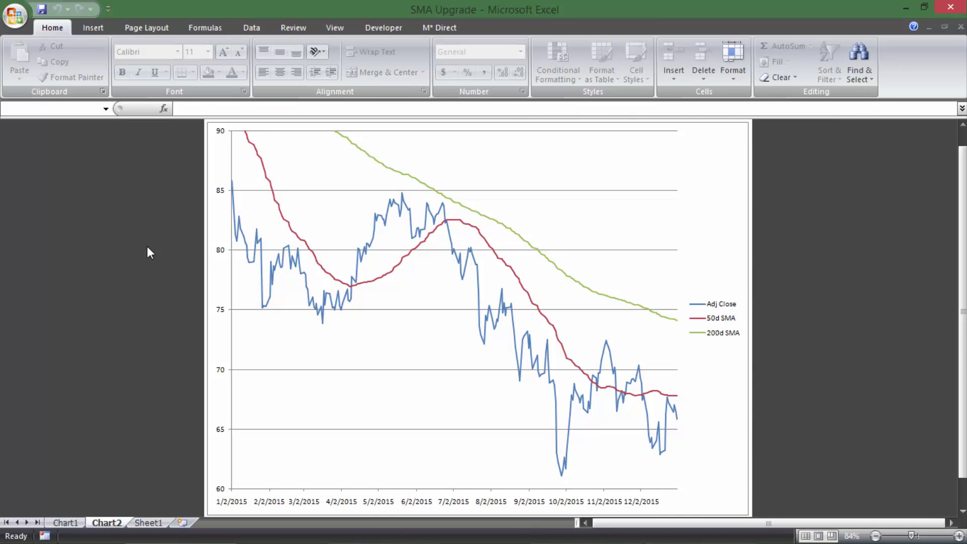
{"action": "right_click", "coordinate": [218, 255]}
{"action": "left_click", "coordinate": [282, 386]}
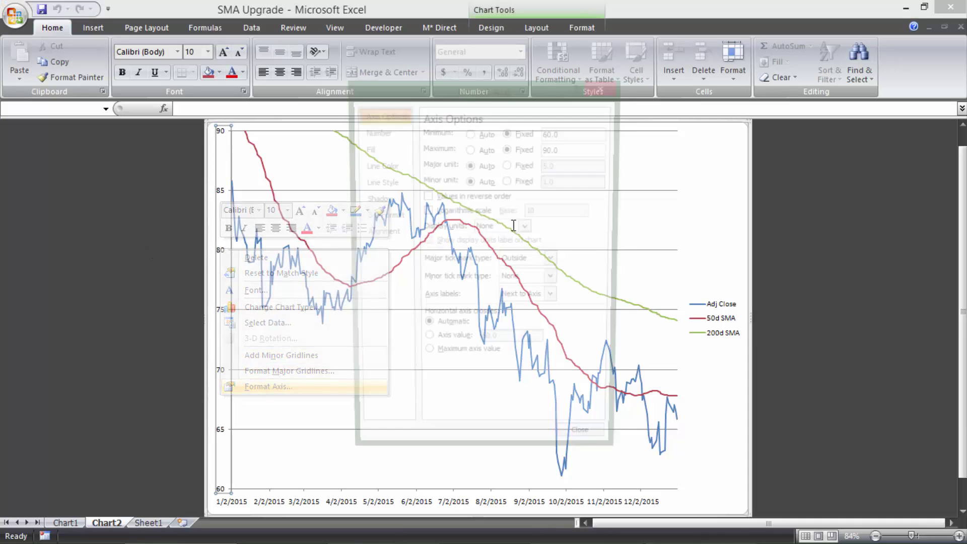
{"action": "left_click", "coordinate": [470, 132]}
{"action": "left_click", "coordinate": [470, 149]}
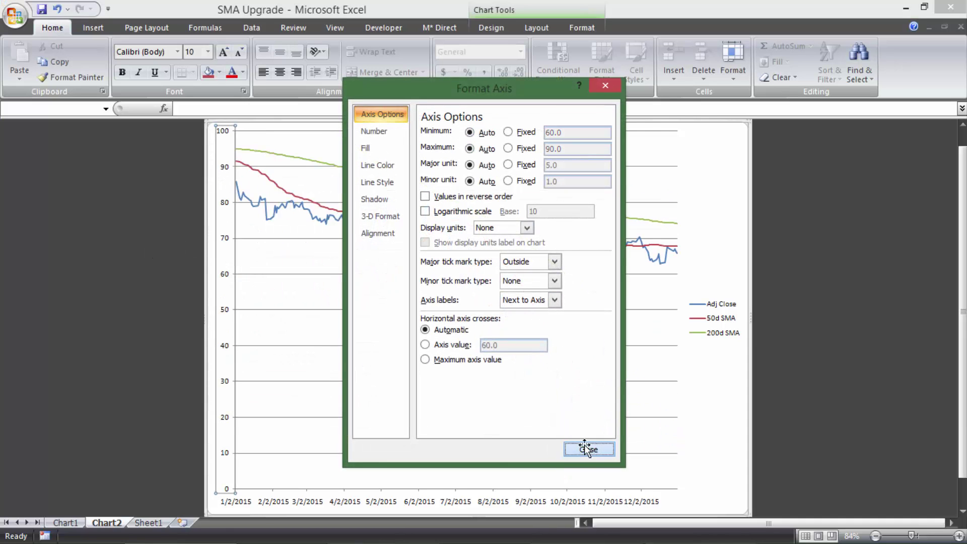
{"action": "left_click", "coordinate": [588, 450]}
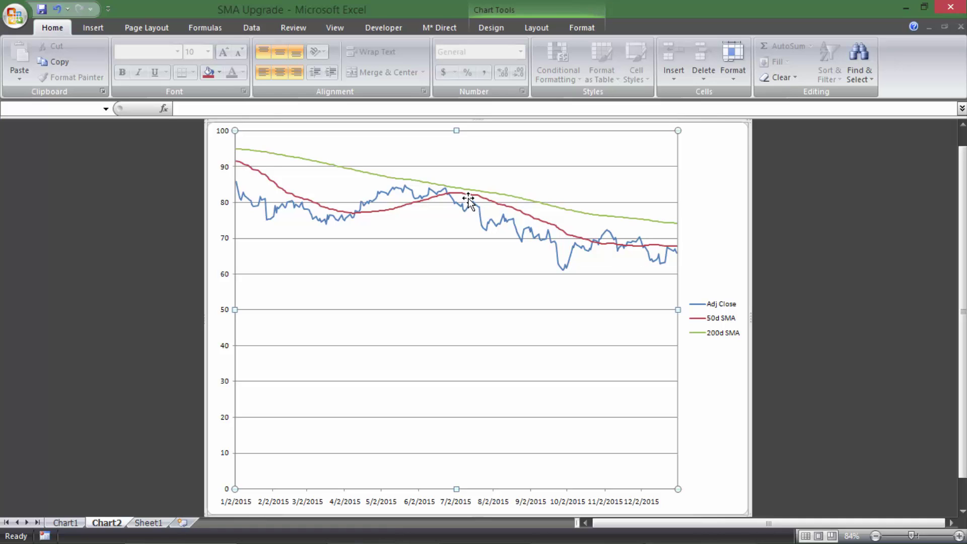
Review the date and interval inputs on Sheet1 and the Buy/Sell formulas in K5 to K8.
{"action": "left_click", "coordinate": [148, 522]}
{"action": "left_click", "coordinate": [48, 167]}
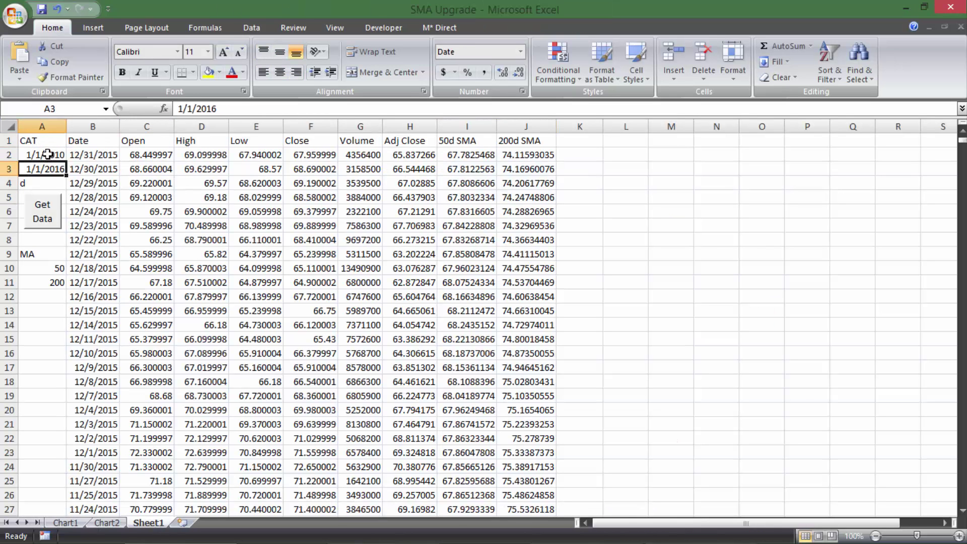
{"action": "left_click", "coordinate": [34, 184]}
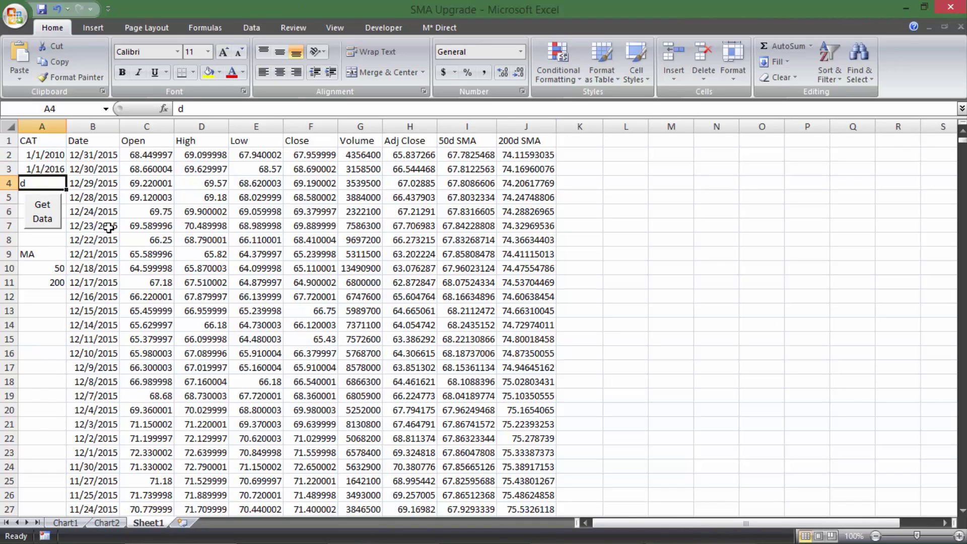
{"action": "left_click", "coordinate": [372, 171]}
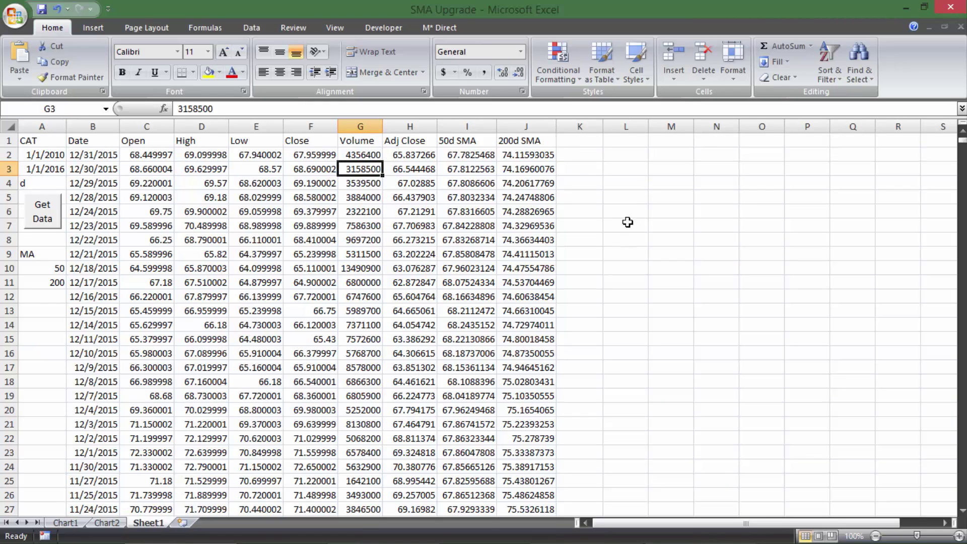
{"action": "left_click_drag", "start_coordinate": [579, 197], "coordinate": [585, 238]}
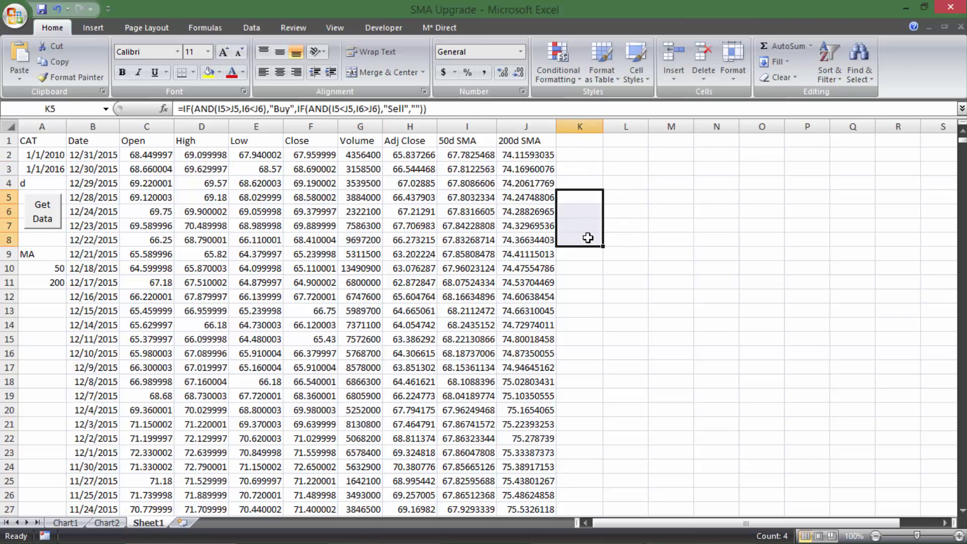
{"action": "left_click", "coordinate": [594, 226]}
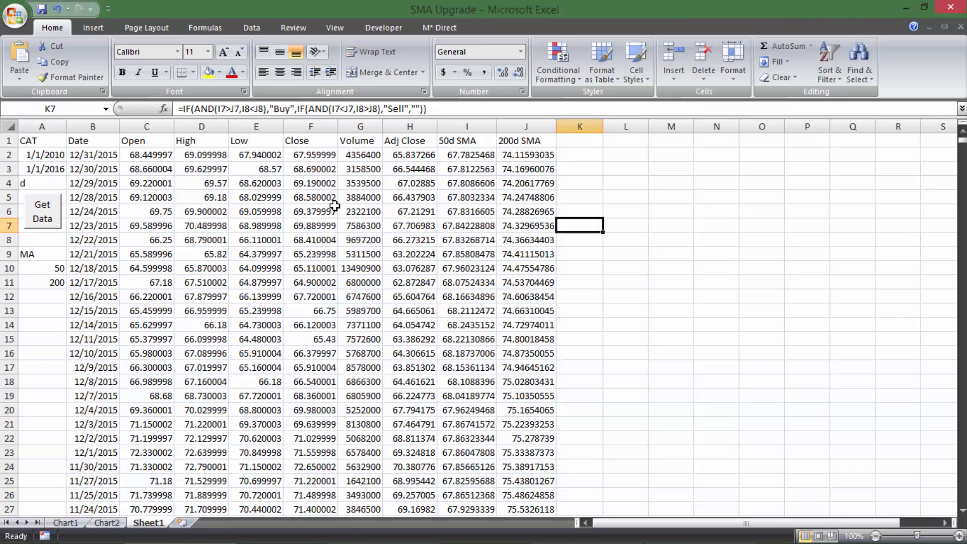
{"action": "left_click", "coordinate": [289, 227]}
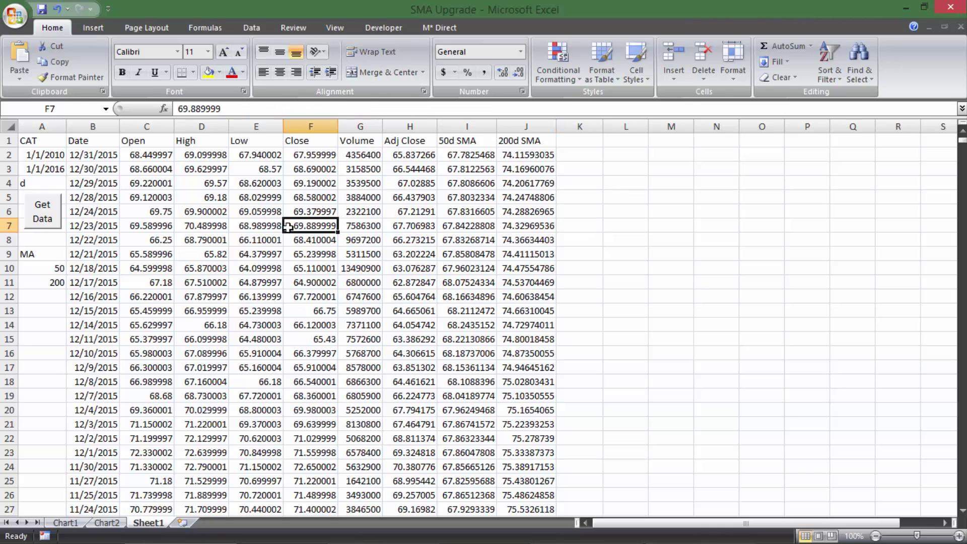
Open the dataget macro in the Visual Basic editor, close the project explorer and widen the code window.
{"action": "left_click", "coordinate": [384, 28]}
{"action": "left_click", "coordinate": [19, 58]}
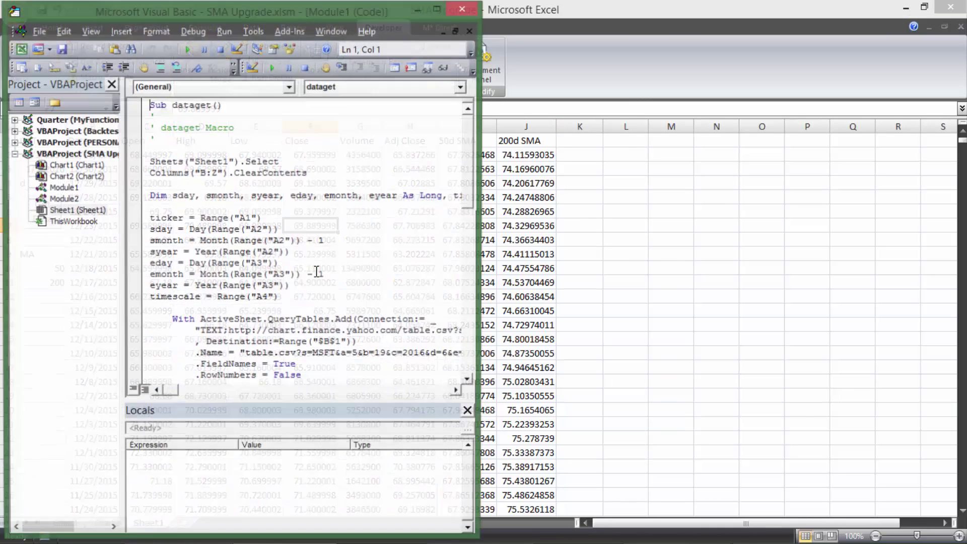
{"action": "left_click", "coordinate": [112, 84]}
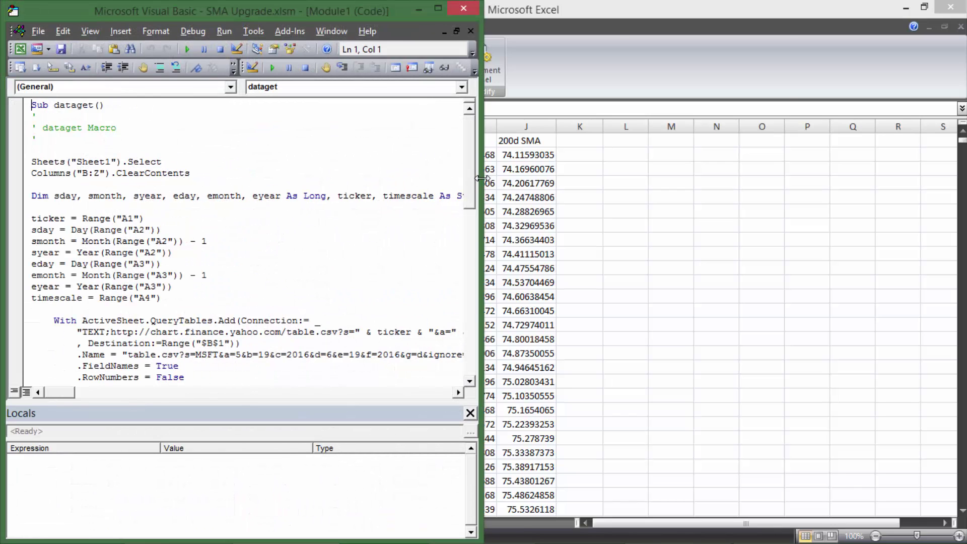
{"action": "left_click_drag", "start_coordinate": [482, 178], "coordinate": [829, 186]}
{"action": "scroll", "coordinate": [340, 181], "scroll_direction": "down", "scroll_amount": 3}
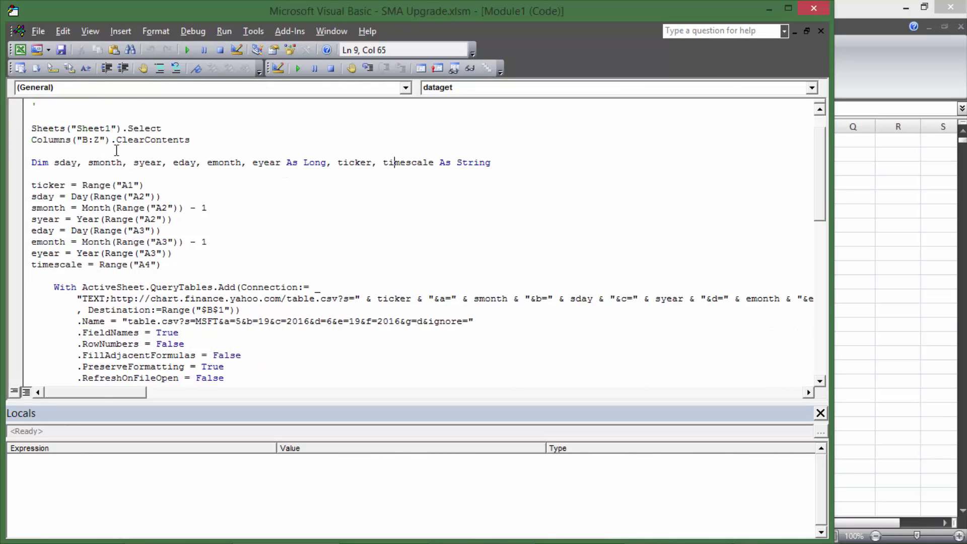
Examine the macro lines that read the ticker, dates and timescale from cells A1 to A4.
{"action": "scroll", "coordinate": [341, 180], "scroll_direction": "up", "scroll_amount": 2}
{"action": "left_click", "coordinate": [32, 176]}
{"action": "left_click_drag", "start_coordinate": [31, 176], "coordinate": [194, 260]}
{"action": "left_click", "coordinate": [192, 209]}
Delete the surplus empty lines between the SMA header lines and the I2 formula in the dataget macro.
{"action": "scroll", "coordinate": [190, 214], "scroll_direction": "down", "scroll_amount": 14}
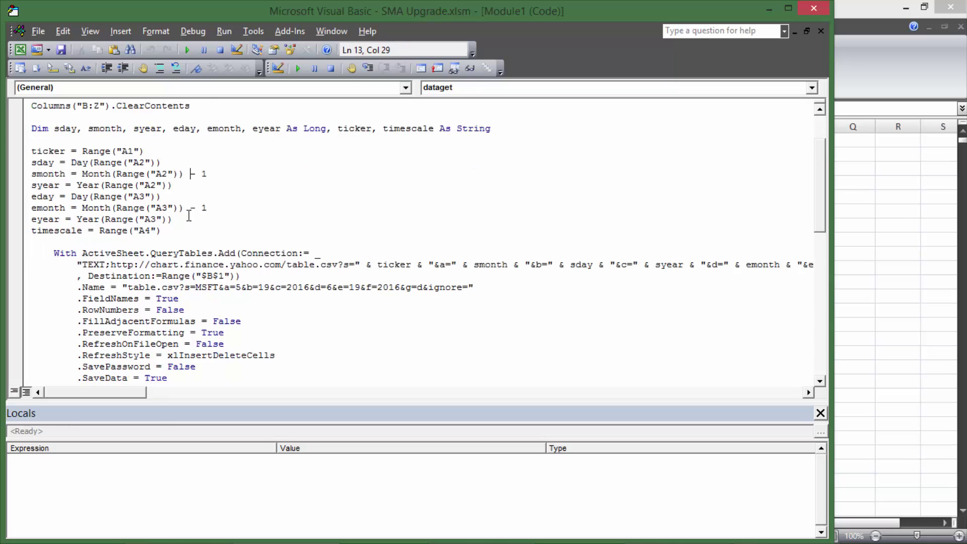
{"action": "left_click", "coordinate": [152, 209]}
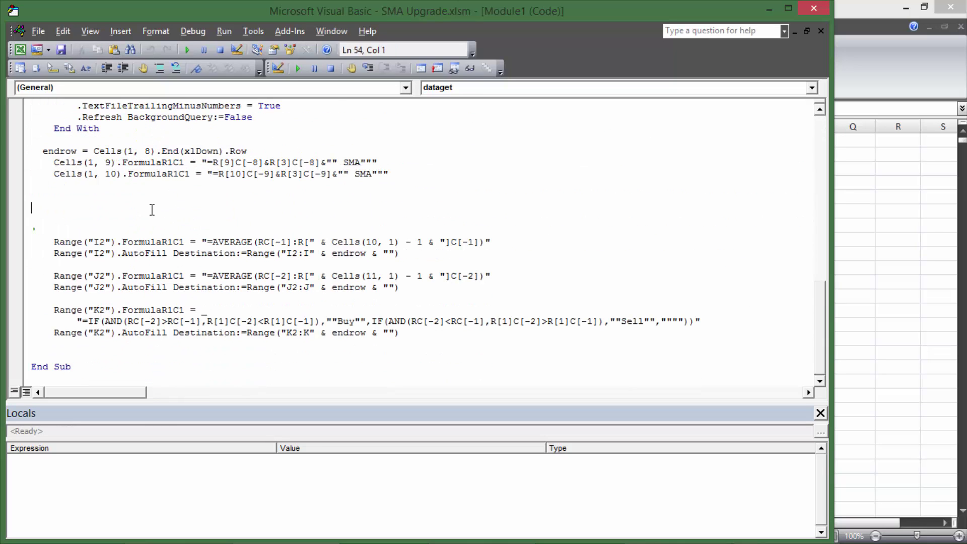
{"action": "left_click_drag", "start_coordinate": [16, 205], "coordinate": [4, 184]}
{"action": "key", "text": "Delete"}
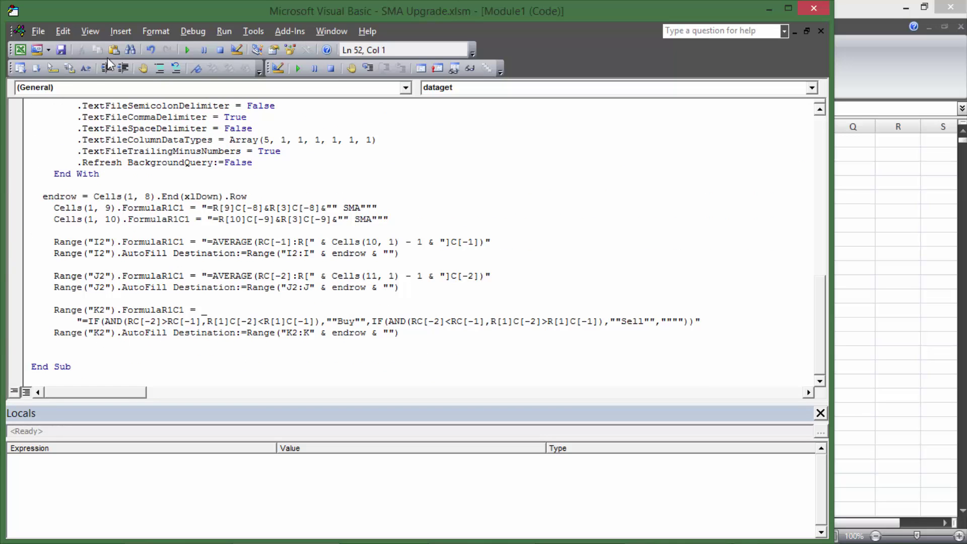
Place the code window beside the worksheet and narrow it so that columns A to K stay uncovered.
{"action": "left_click_drag", "start_coordinate": [133, 19], "coordinate": [0, 10]}
{"action": "left_click_drag", "start_coordinate": [230, 15], "coordinate": [696, 35]}
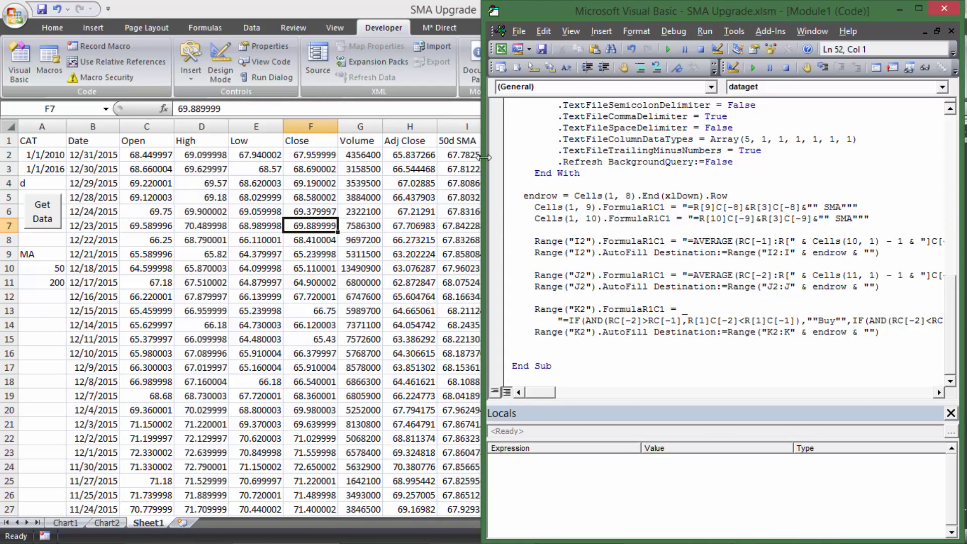
{"action": "left_click_drag", "start_coordinate": [484, 157], "coordinate": [547, 162]}
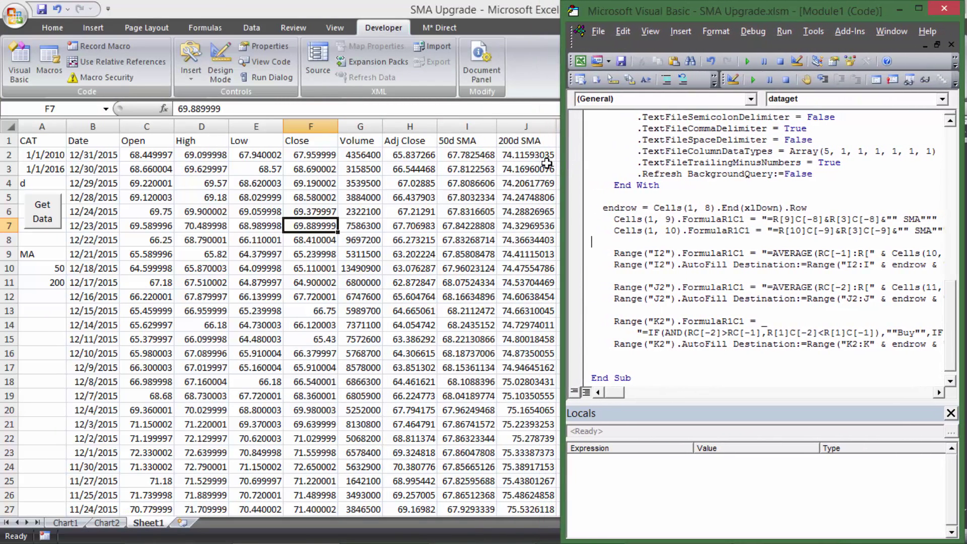
{"action": "left_click_drag", "start_coordinate": [644, 219], "coordinate": [675, 221]}
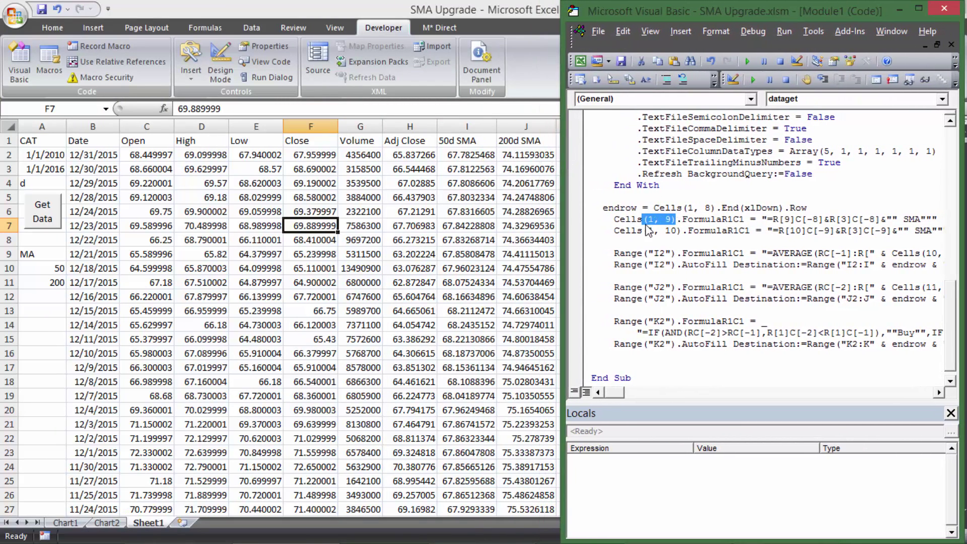
{"action": "left_click", "coordinate": [654, 220]}
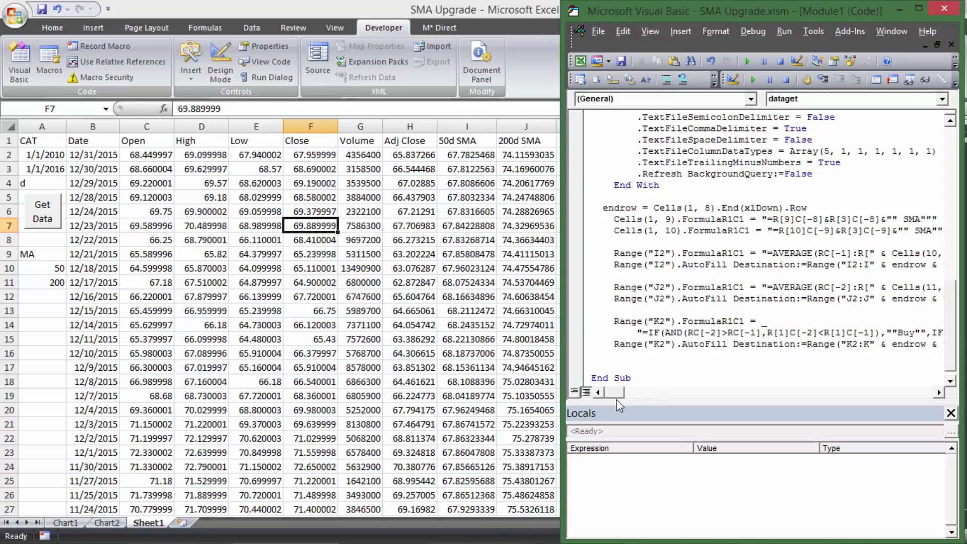
{"action": "left_click_drag", "start_coordinate": [616, 394], "coordinate": [608, 397]}
{"action": "left_click_drag", "start_coordinate": [564, 285], "coordinate": [607, 283]}
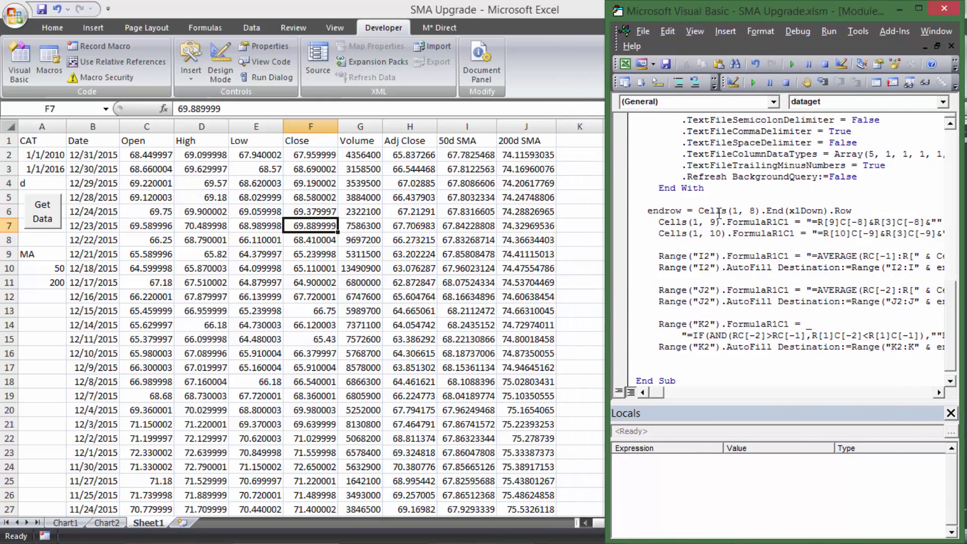
Add the line Cells(1, 11) = "Trade?" below the two SMA header lines in the dataget macro.
{"action": "type", "text": "s(1"}
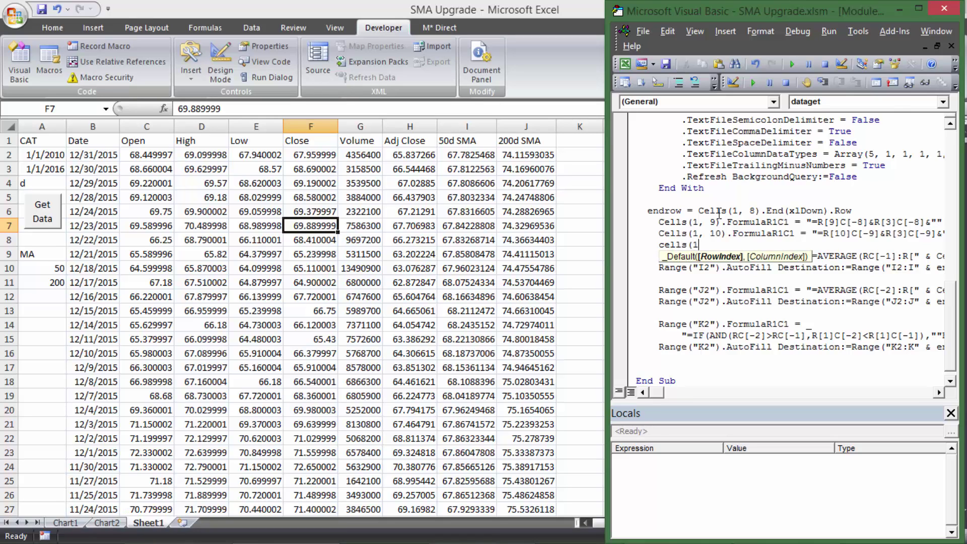
{"action": "type", "text": ",11)"}
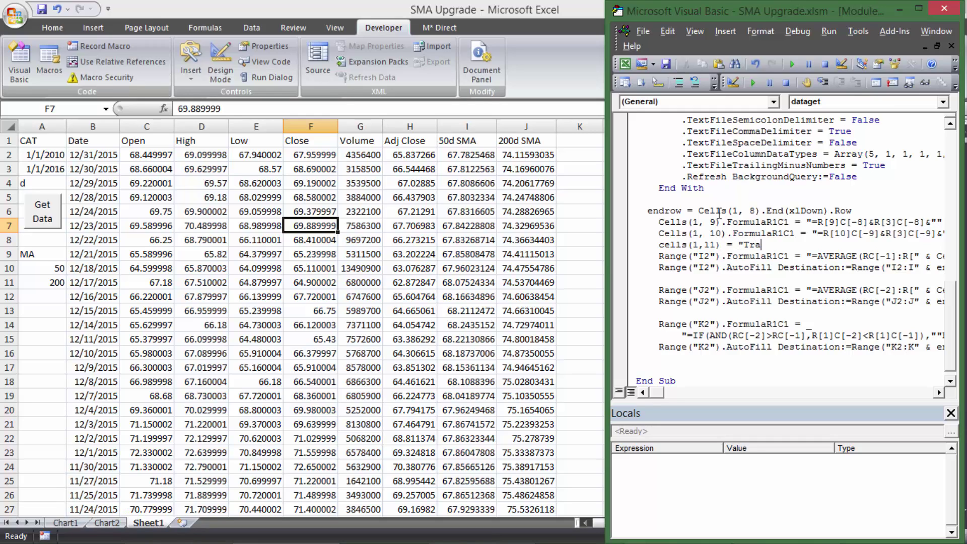
{"action": "type", "text": "= \"Trade?\""}
{"action": "key", "text": "Return"}
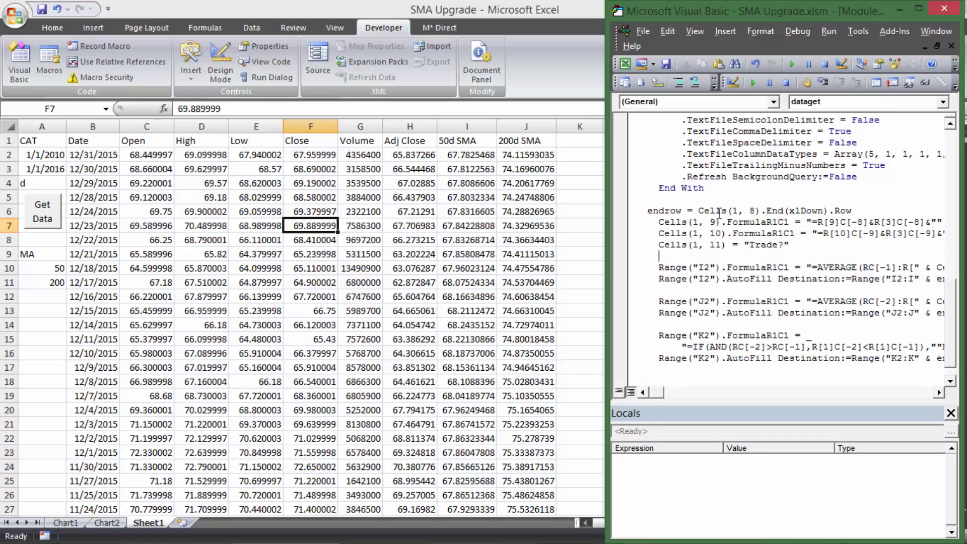
Return to Sheet1, select K1 and rerun Get Data to fill in the new column header.
{"action": "left_click", "coordinate": [563, 228]}
{"action": "left_click", "coordinate": [574, 138]}
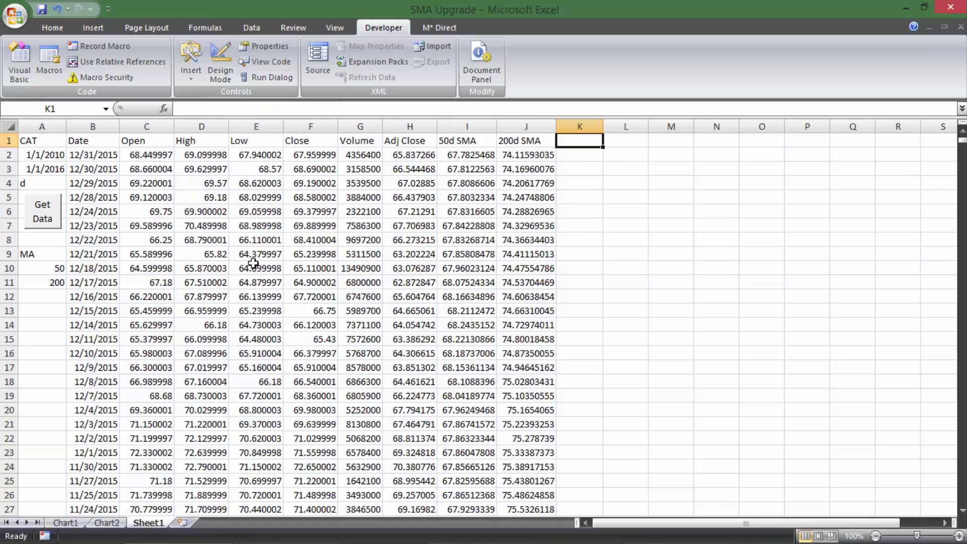
{"action": "left_click", "coordinate": [53, 221]}
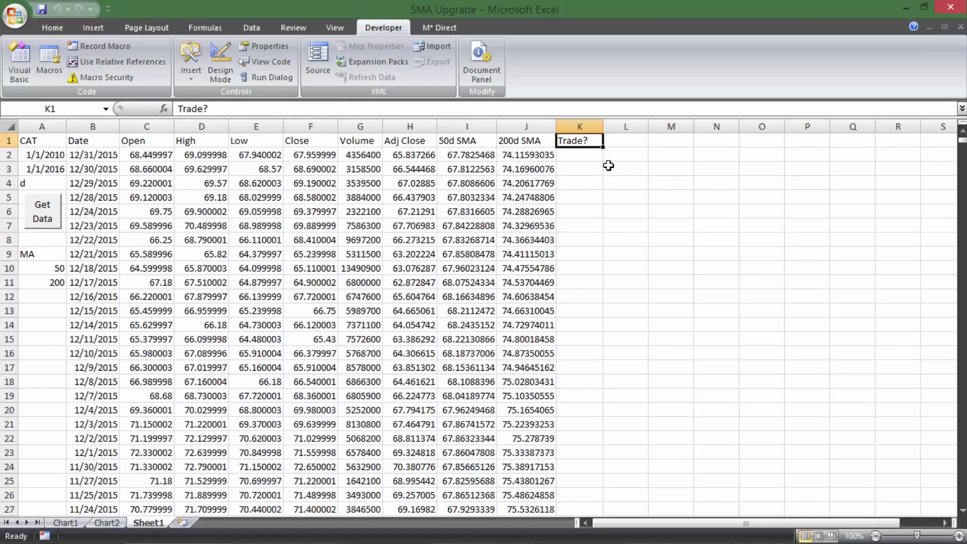
Inspect the Buy/Sell formulas in the Trade? column and the ticker in A1.
{"action": "left_click", "coordinate": [579, 157]}
{"action": "left_click", "coordinate": [587, 210]}
{"action": "left_click", "coordinate": [589, 254]}
{"action": "scroll", "coordinate": [587, 199], "scroll_direction": "down", "scroll_amount": 2}
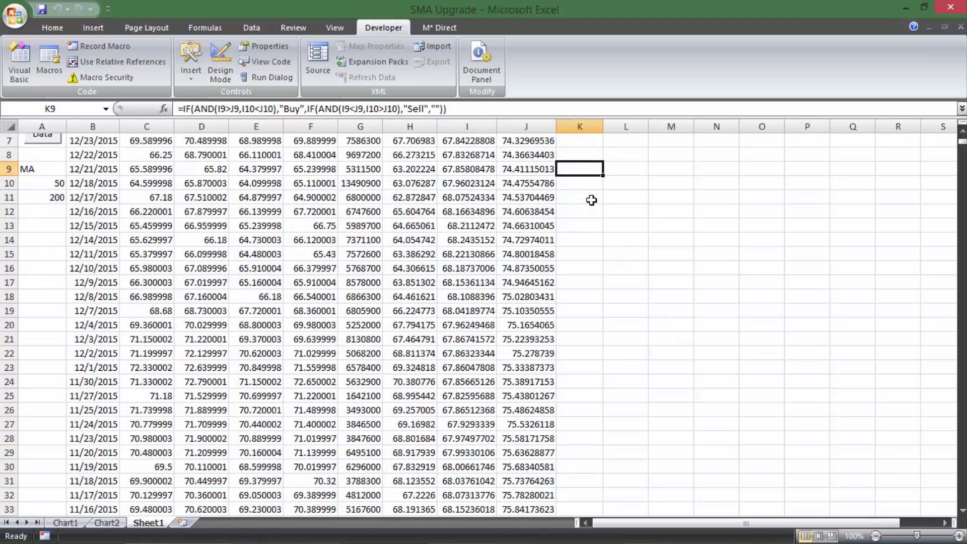
{"action": "scroll", "coordinate": [584, 204], "scroll_direction": "up", "scroll_amount": 2}
{"action": "left_click", "coordinate": [47, 145]}
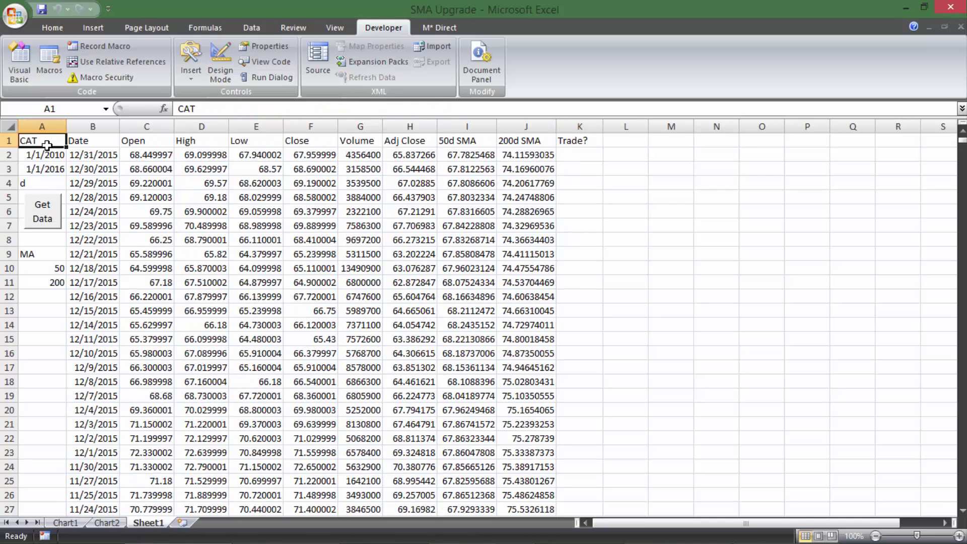
Change the ticker in A1 to MSFT and rerun Get Data to load its prices.
{"action": "type", "text": "MSFT"}
{"action": "key", "text": "Return"}
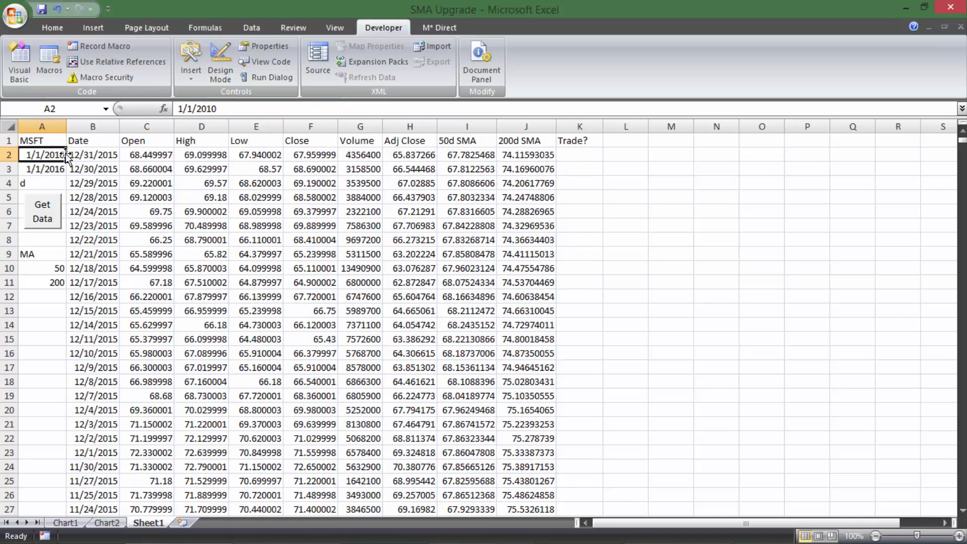
{"action": "left_click", "coordinate": [56, 206]}
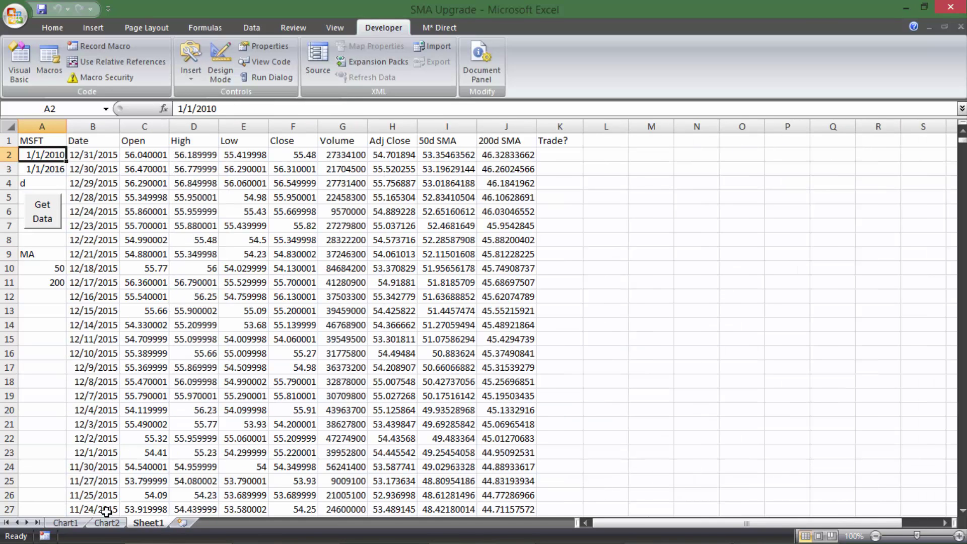
Check the SMA crossovers in Chart2 against the Buy signal in Sheet1's Trade? column.
{"action": "left_click", "coordinate": [107, 523]}
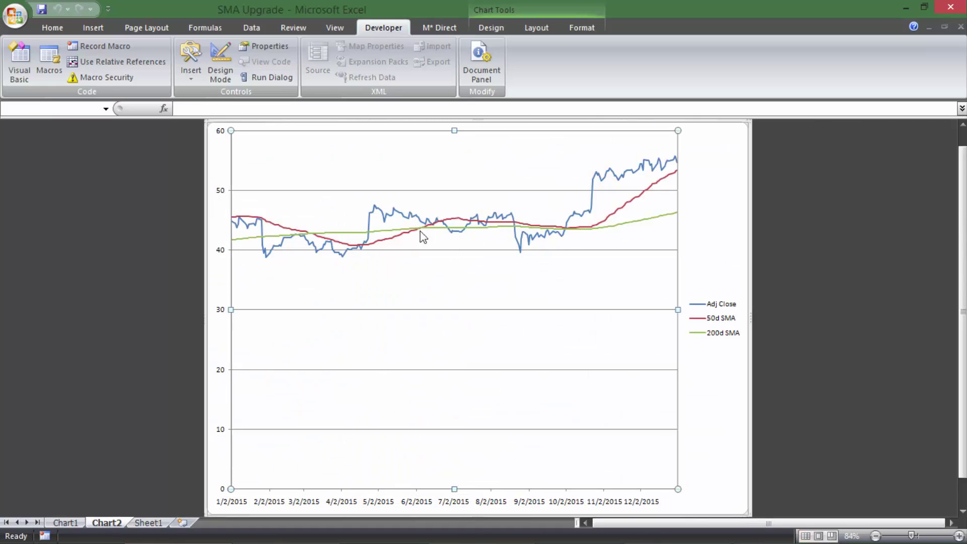
{"action": "left_click", "coordinate": [149, 522]}
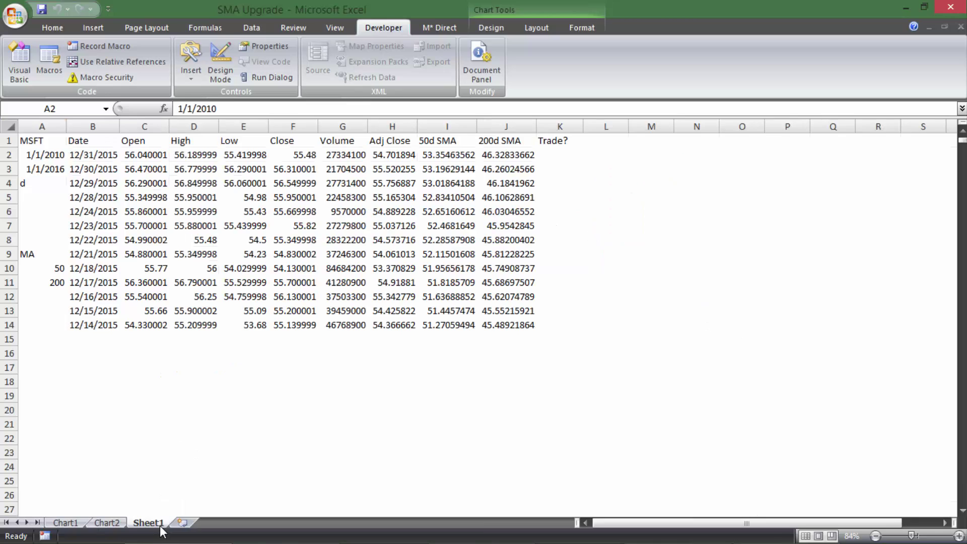
{"action": "scroll", "coordinate": [558, 250], "scroll_direction": "down", "scroll_amount": 20}
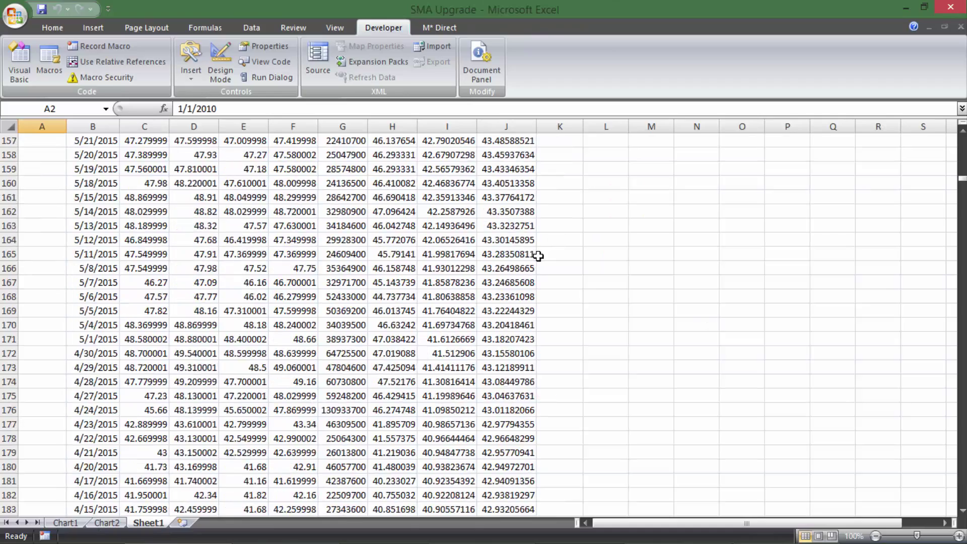
{"action": "scroll", "coordinate": [564, 370], "scroll_direction": "up", "scroll_amount": 9}
{"action": "left_click", "coordinate": [553, 397]}
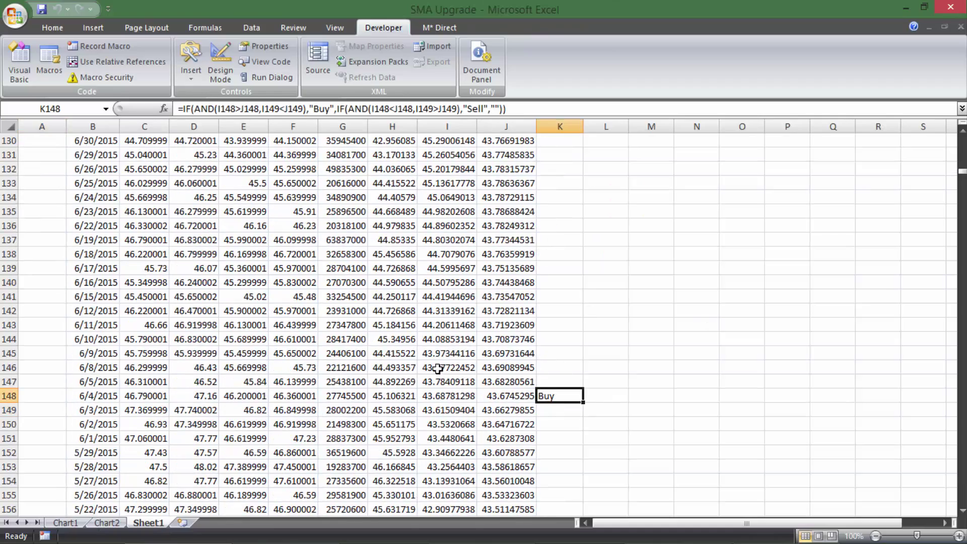
{"action": "scroll", "coordinate": [529, 324], "scroll_direction": "up", "scroll_amount": 20}
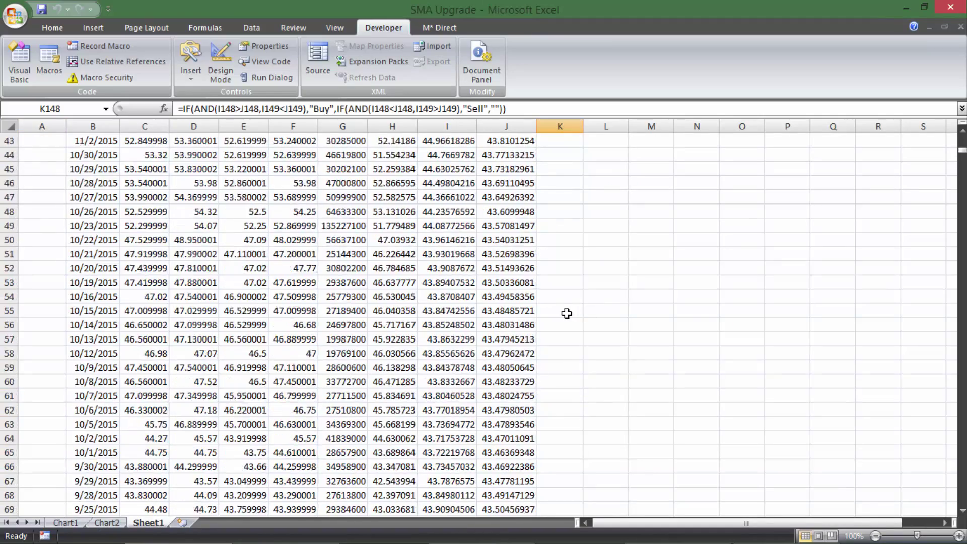
Review the signal formulas near the top of the Trade? column and the empty cell L2 beside them.
{"action": "left_click", "coordinate": [554, 143]}
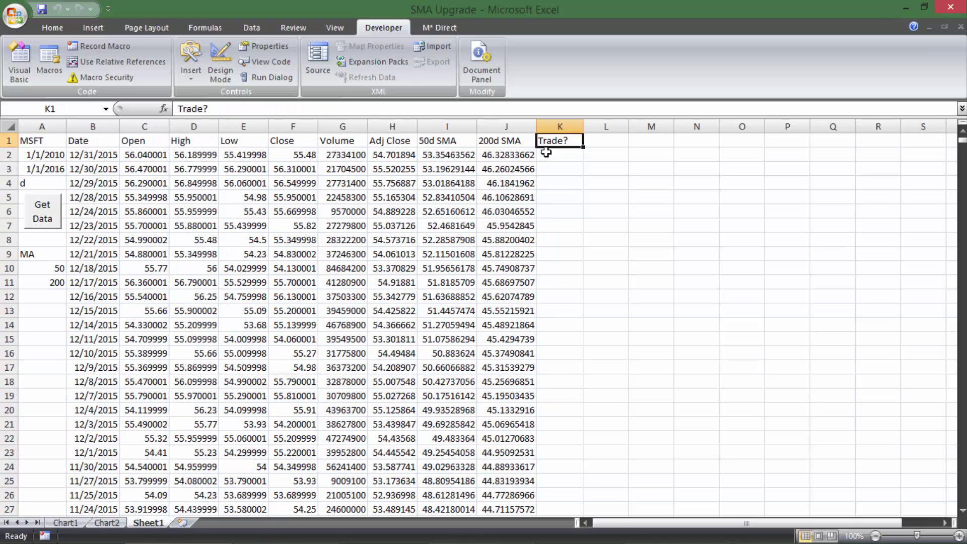
{"action": "left_click", "coordinate": [564, 186]}
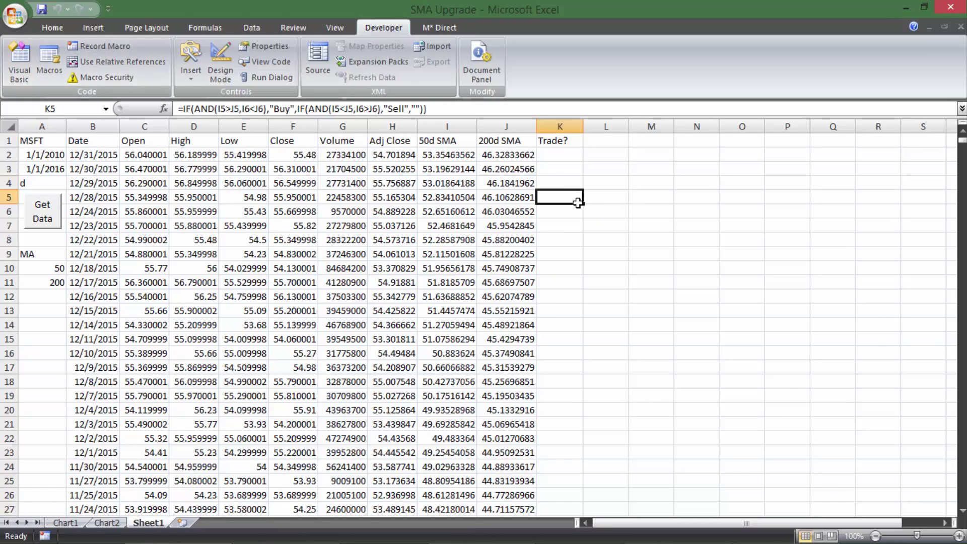
{"action": "left_click", "coordinate": [576, 157]}
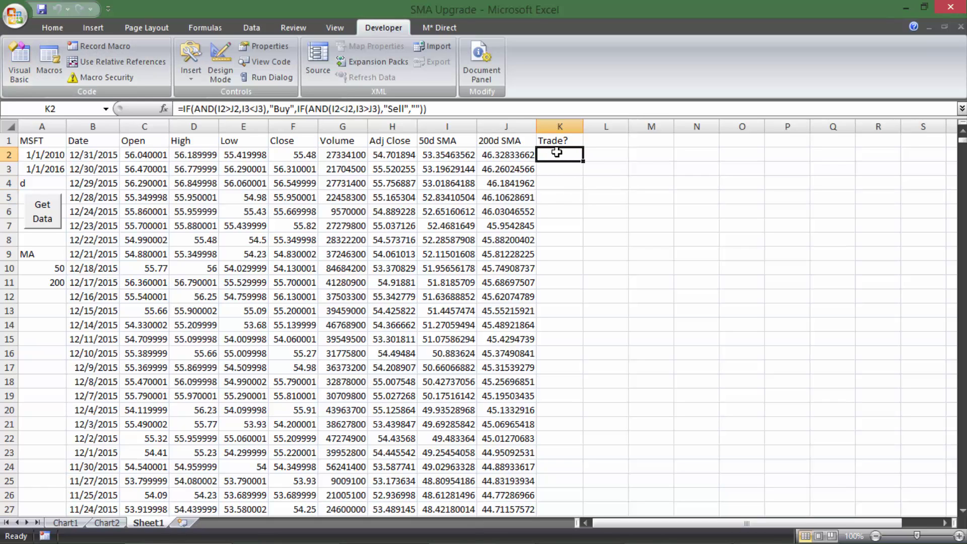
{"action": "left_click", "coordinate": [571, 253]}
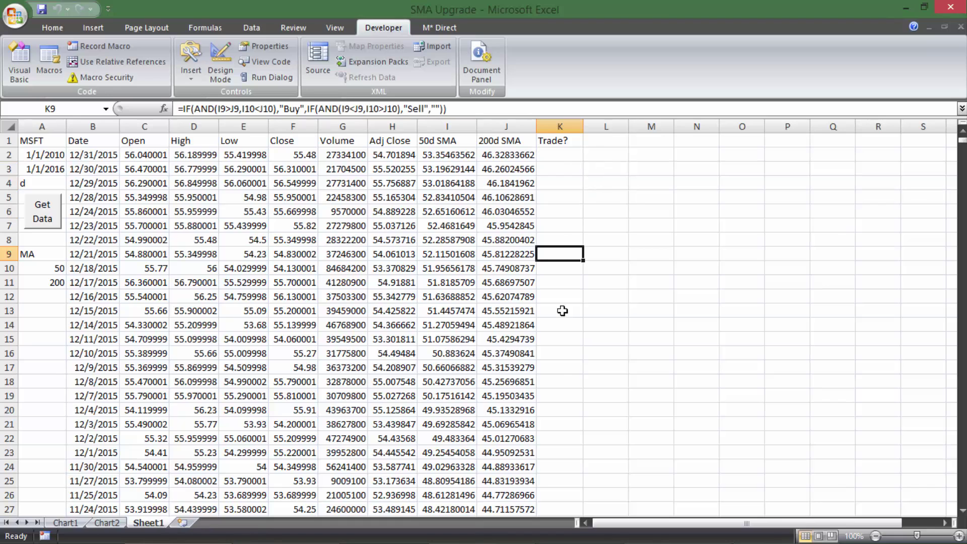
{"action": "left_click", "coordinate": [601, 155]}
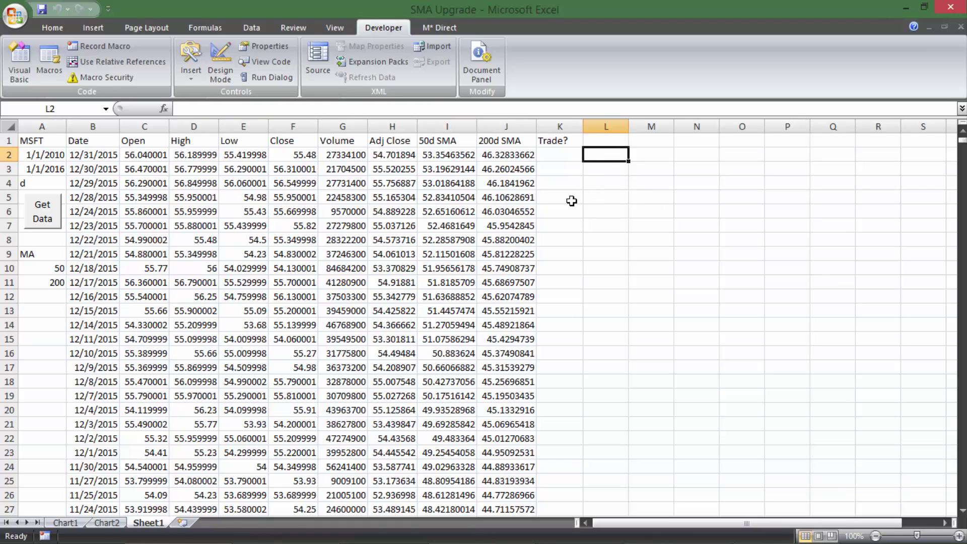
{"action": "left_click", "coordinate": [563, 240]}
{"action": "left_click", "coordinate": [596, 152]}
Enter the label Lookback in A13, below the moving average lengths.
{"action": "left_click", "coordinate": [38, 316]}
{"action": "type", "text": "Lo"}
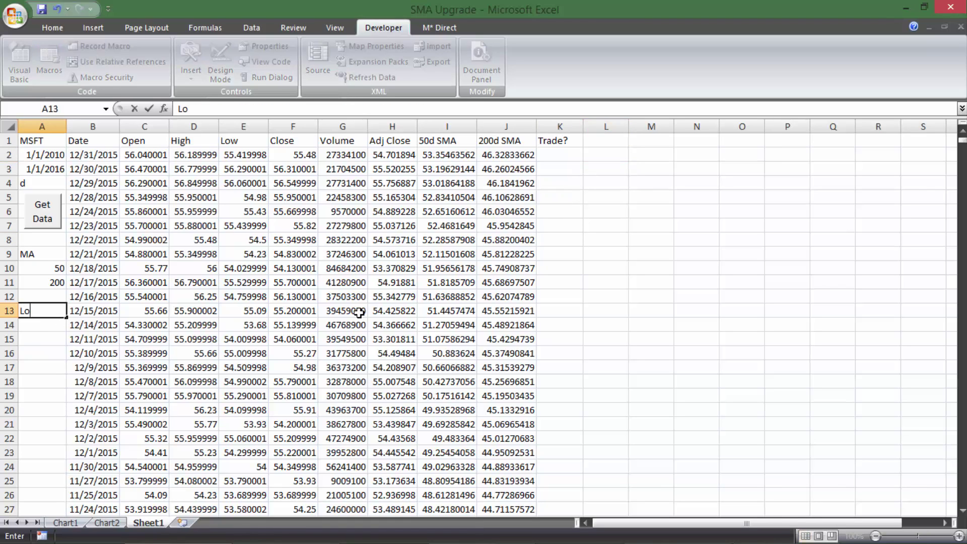
{"action": "type", "text": "okback"}
{"action": "key", "text": "Return"}
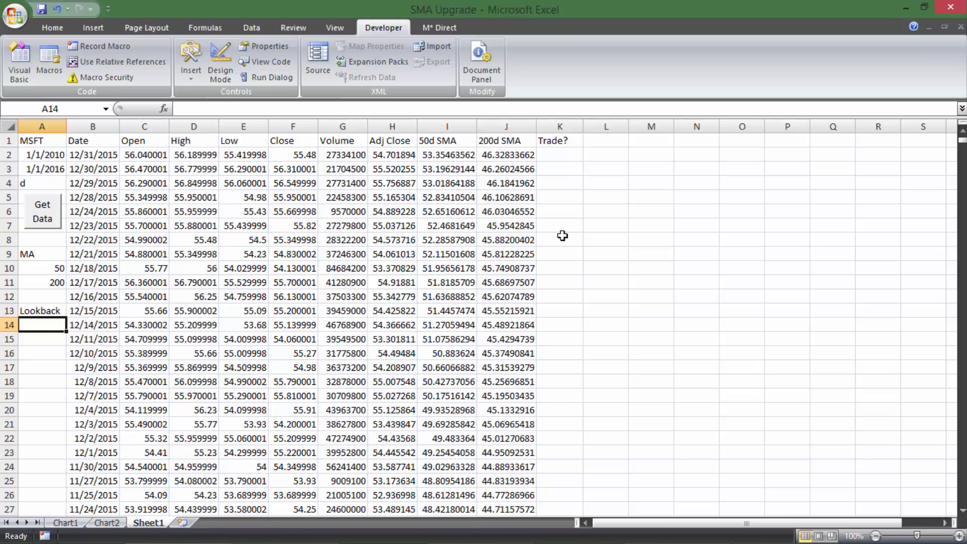
Examine the adjusted closes and both SMAs in rows 133 to 148, the trading days following the Buy signal in K148.
{"action": "scroll", "coordinate": [555, 237], "scroll_direction": "down", "scroll_amount": 16}
{"action": "scroll", "coordinate": [554, 252], "scroll_direction": "down", "scroll_amount": 20}
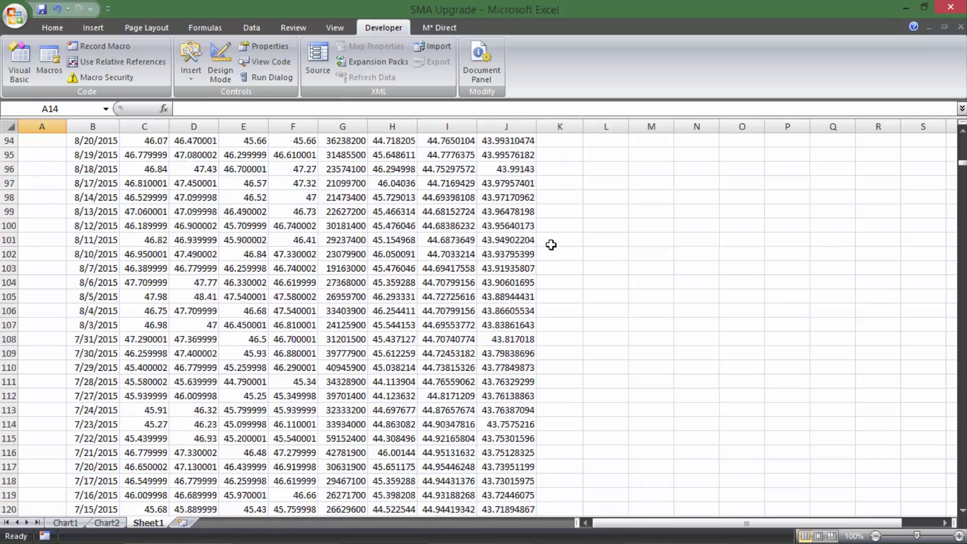
{"action": "left_click", "coordinate": [557, 311]}
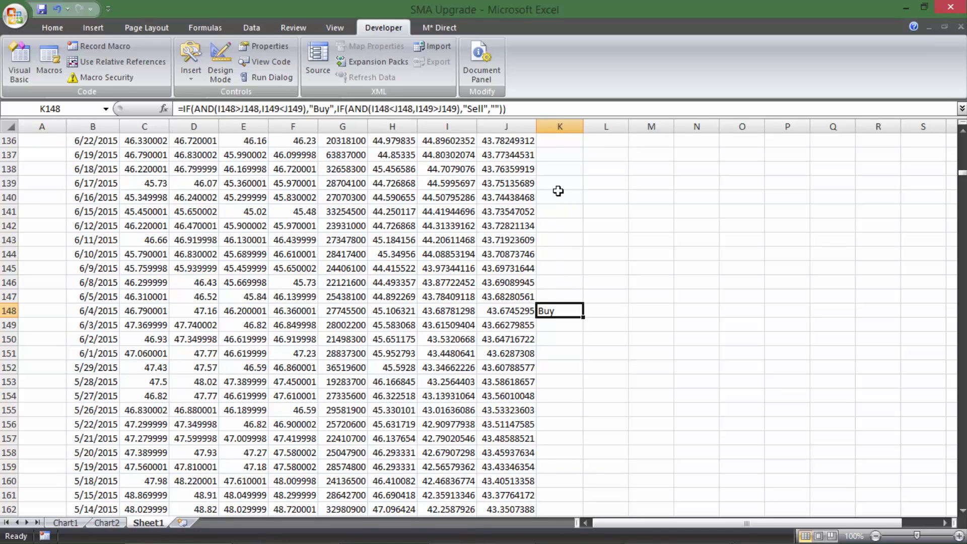
{"action": "scroll", "coordinate": [576, 252], "scroll_direction": "up", "scroll_amount": 1}
{"action": "scroll", "coordinate": [576, 252], "scroll_direction": "up", "scroll_amount": 1}
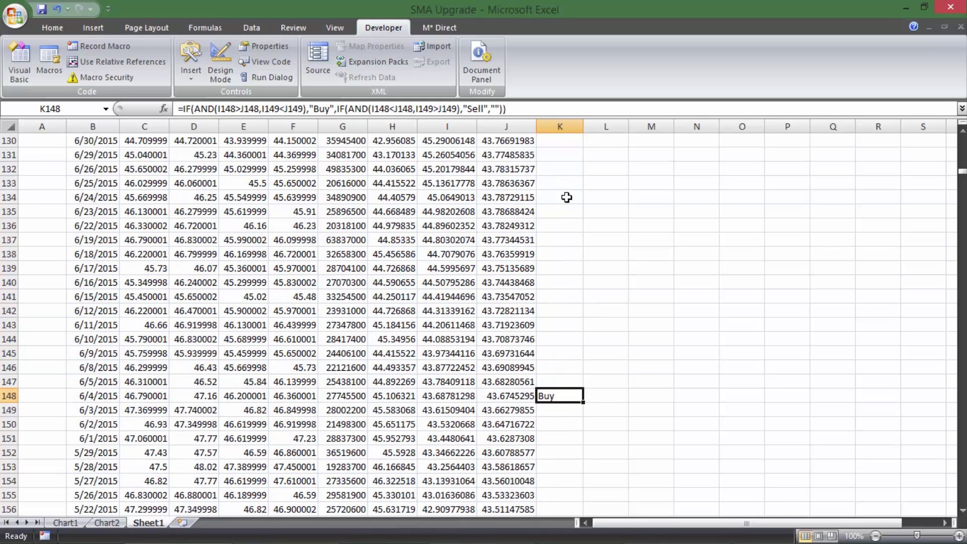
{"action": "left_click", "coordinate": [549, 182]}
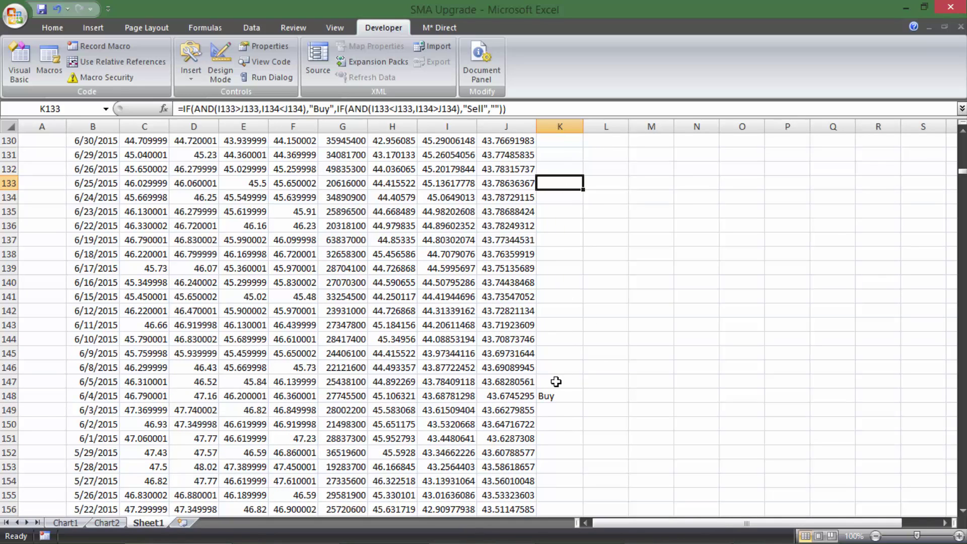
{"action": "left_click_drag", "start_coordinate": [395, 183], "coordinate": [383, 398]}
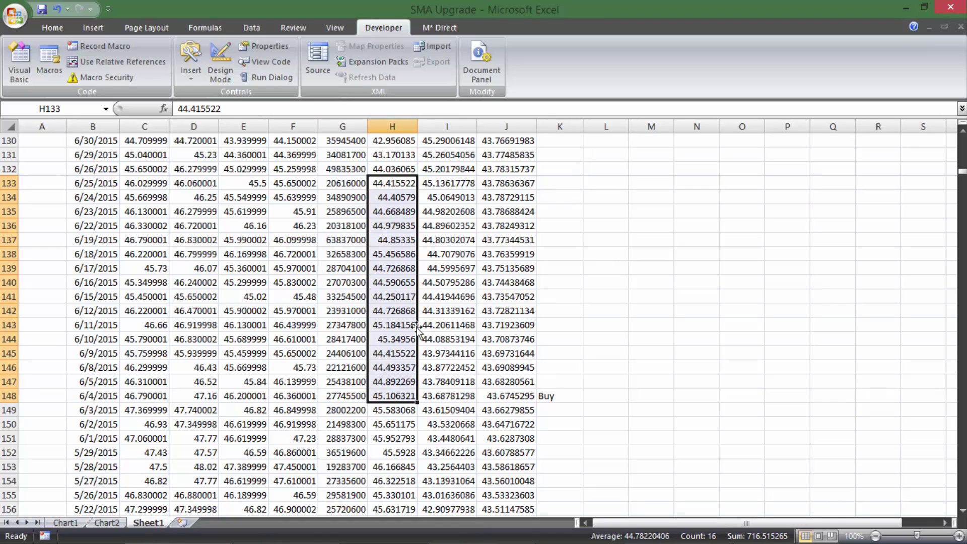
{"action": "left_click", "coordinate": [448, 185]}
{"action": "left_click_drag", "start_coordinate": [464, 188], "coordinate": [512, 391]}
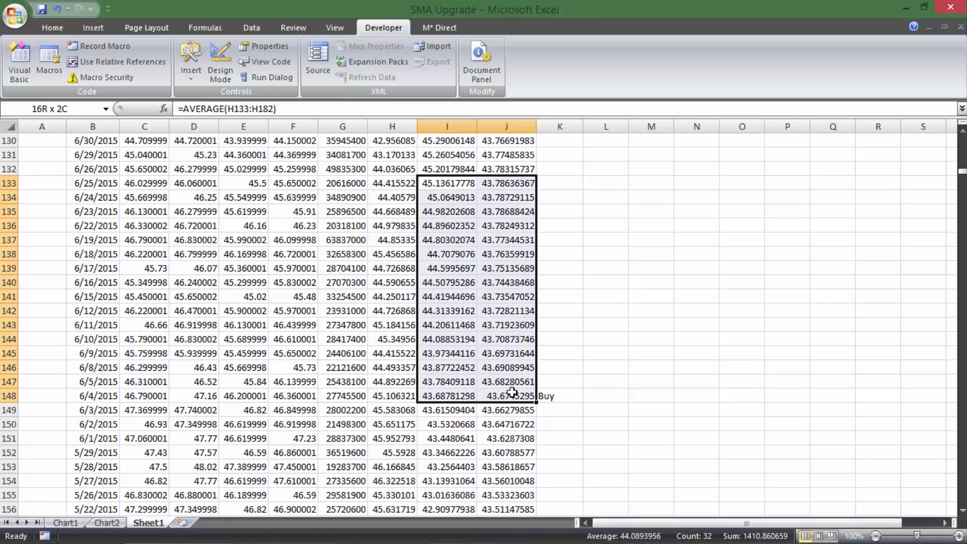
{"action": "left_click_drag", "start_coordinate": [401, 396], "coordinate": [396, 183]}
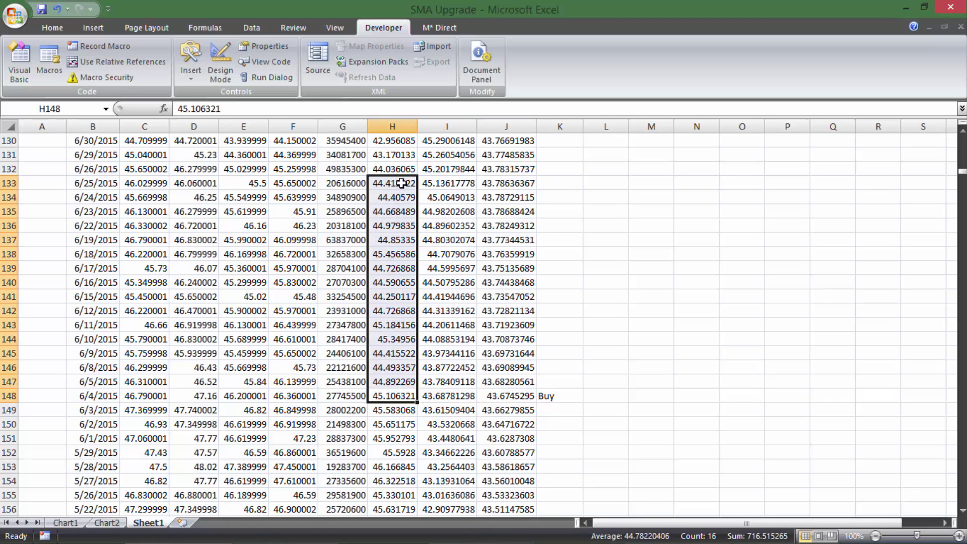
{"action": "left_click", "coordinate": [390, 397]}
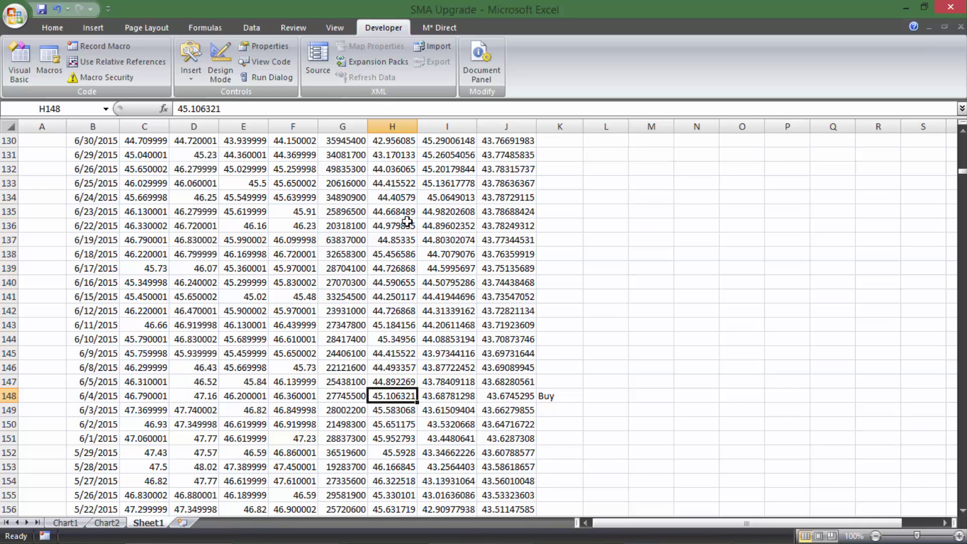
Compare the Buy signal row 148 with rows 126 to 130 as possible end points of the holding period.
{"action": "scroll", "coordinate": [398, 211], "scroll_direction": "up", "scroll_amount": 2}
{"action": "left_click", "coordinate": [389, 169]}
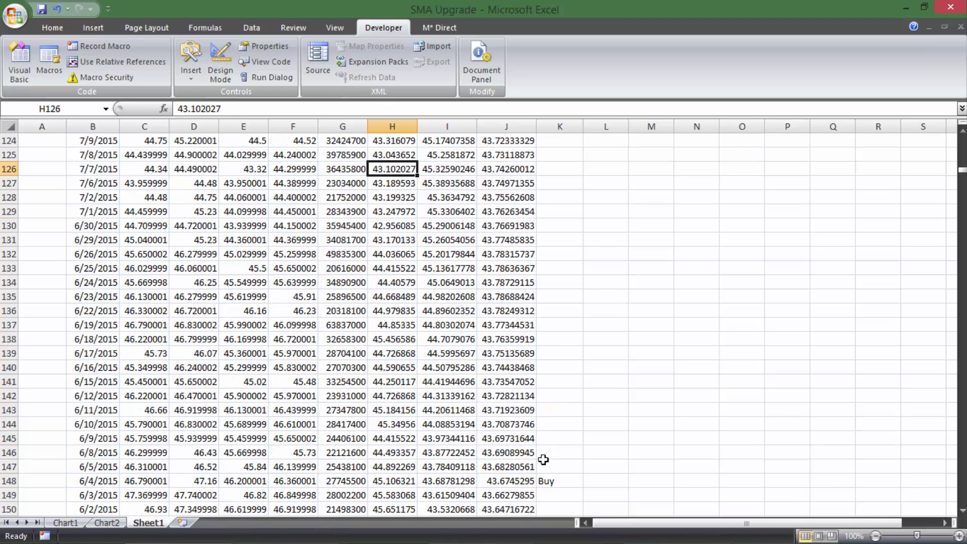
{"action": "left_click", "coordinate": [553, 478]}
{"action": "left_click", "coordinate": [552, 212]}
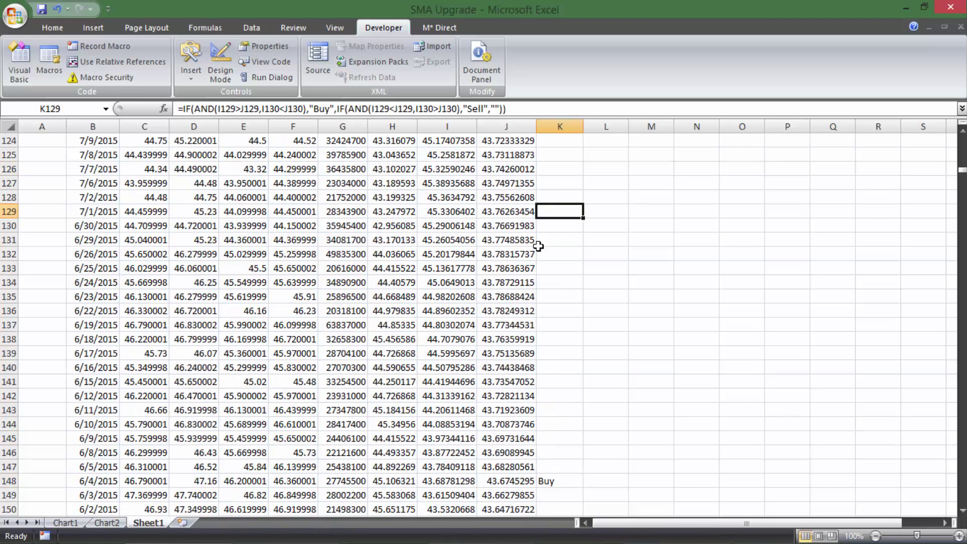
{"action": "left_click", "coordinate": [551, 479]}
{"action": "left_click", "coordinate": [548, 227]}
Set the lookback period in A14 to 10.
{"action": "scroll", "coordinate": [365, 286], "scroll_direction": "up", "scroll_amount": 20}
{"action": "scroll", "coordinate": [364, 285], "scroll_direction": "up", "scroll_amount": 5}
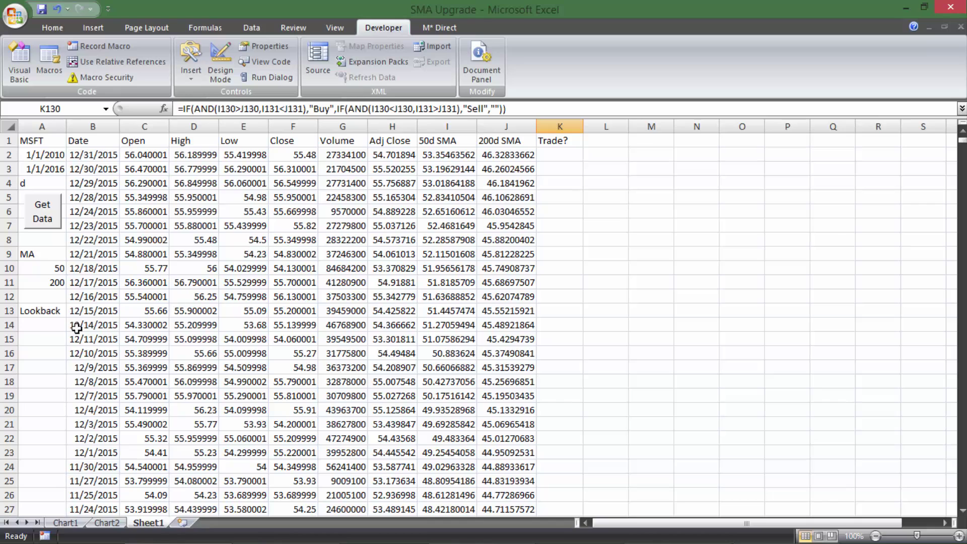
{"action": "left_click", "coordinate": [44, 325]}
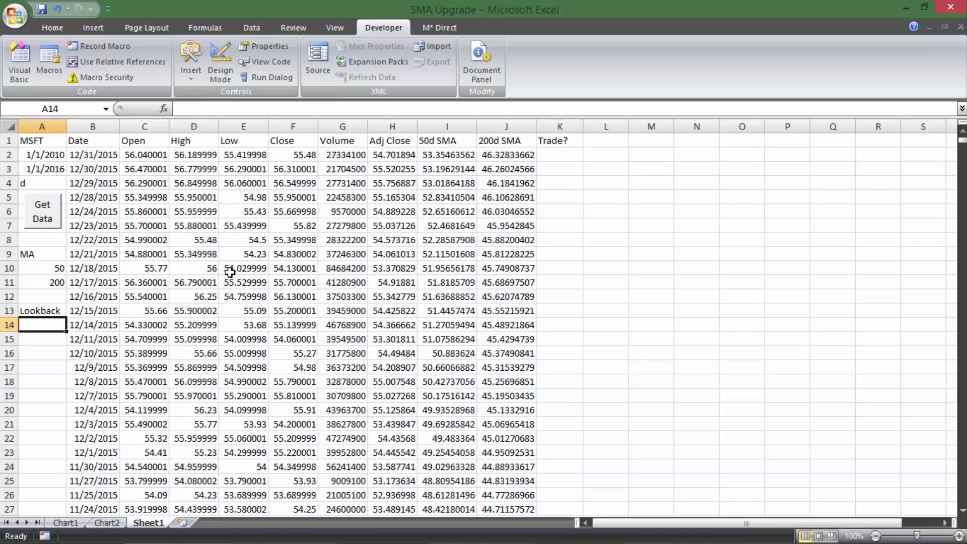
{"action": "type", "text": "10"}
{"action": "key", "text": "Return"}
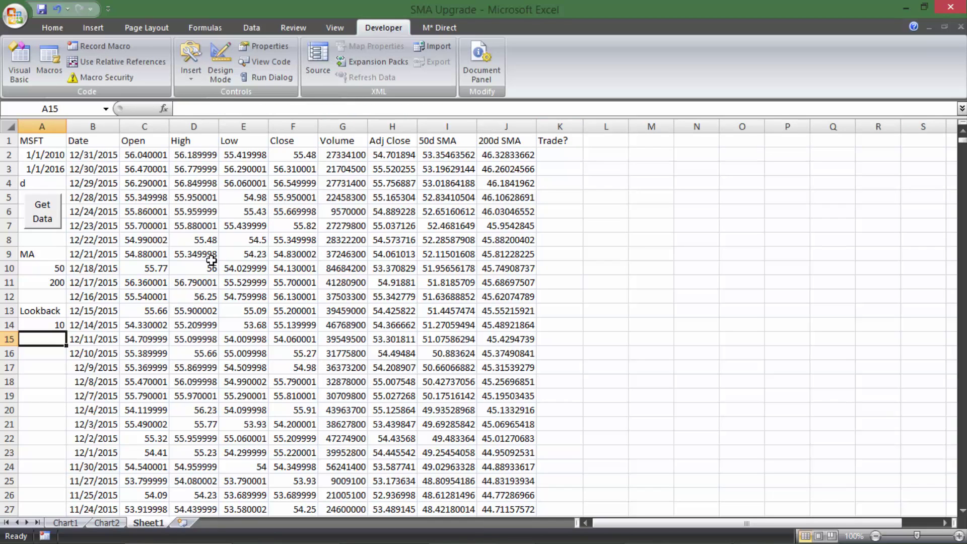
Enter the label Avg Ret. in A16, below the lookback value.
{"action": "left_click", "coordinate": [58, 364]}
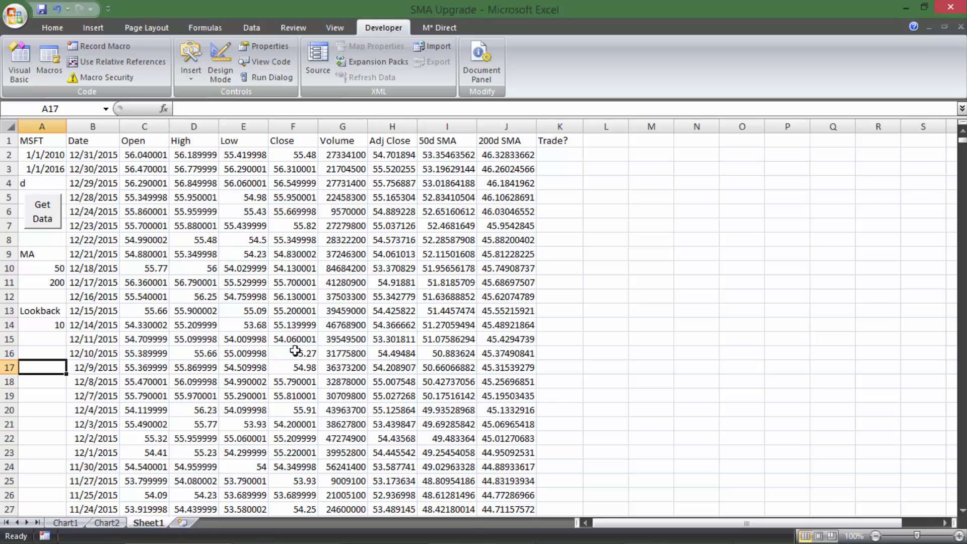
{"action": "left_click", "coordinate": [31, 322]}
{"action": "left_click", "coordinate": [65, 364]}
{"action": "left_click", "coordinate": [49, 354]}
{"action": "type", "text": "=a"}
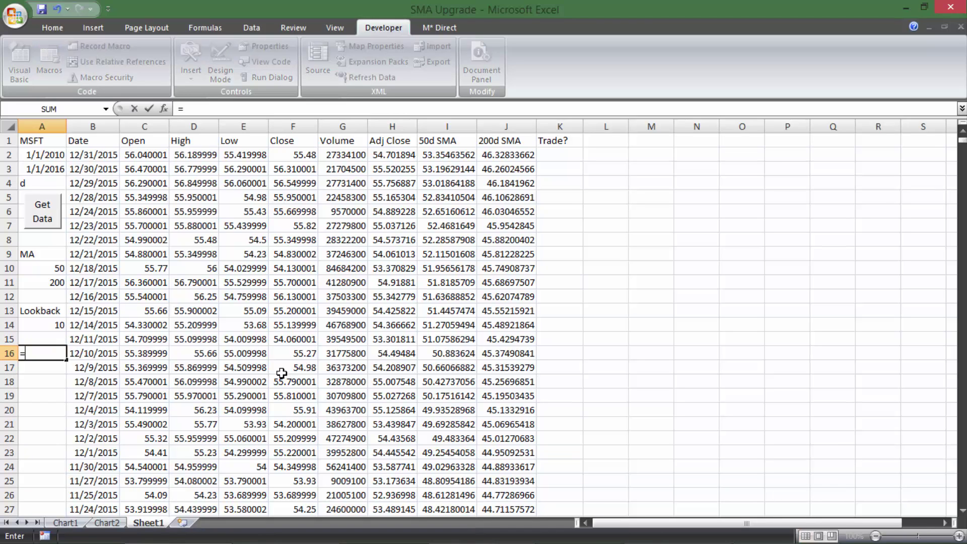
{"action": "key", "text": "BackSpace"}
{"action": "key", "text": "BackSpace"}
{"action": "type", "text": "Avg Ret."}
{"action": "key", "text": "Return"}
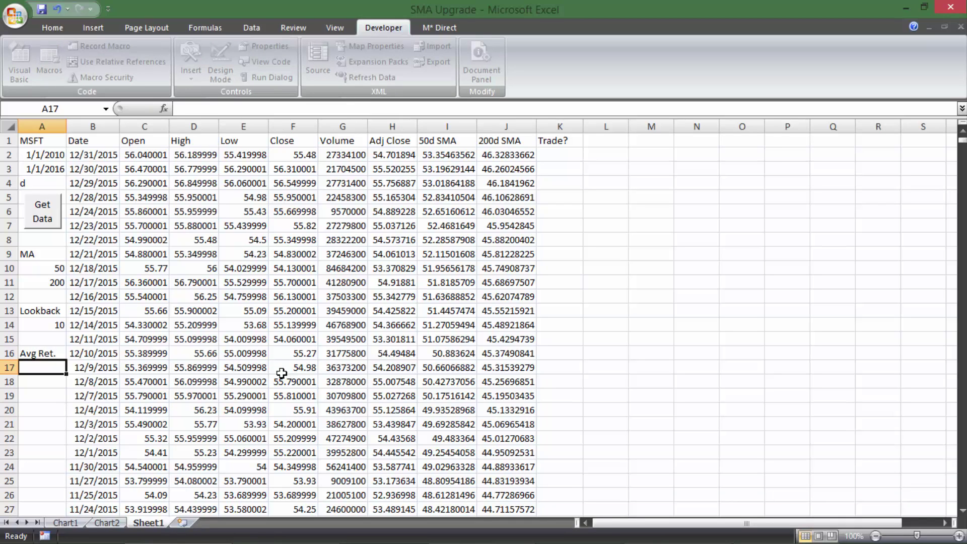
Enter an AVERAGE formula over the whole of column L in A17.
{"action": "type", "text": "=aver"}
{"action": "key", "text": "Tab"}
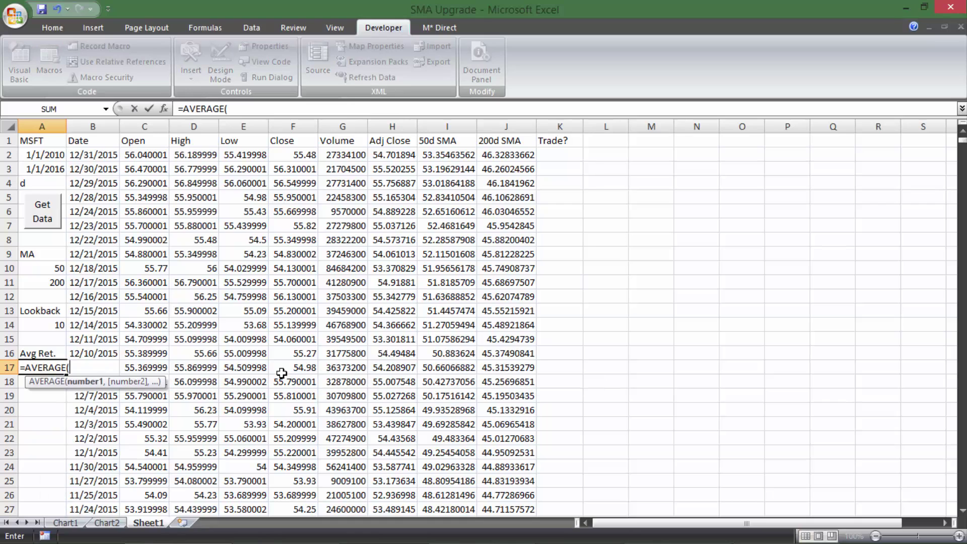
{"action": "left_click", "coordinate": [600, 124]}
{"action": "key", "text": "Return"}
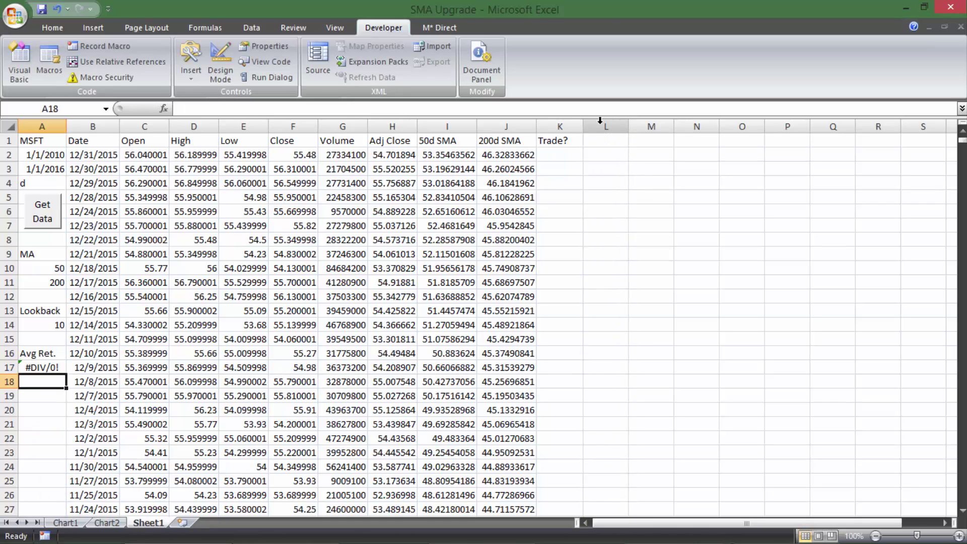
Select L1, reopen the dataget code beside the worksheet and narrow its window so that column L is uncovered.
{"action": "left_click", "coordinate": [601, 145]}
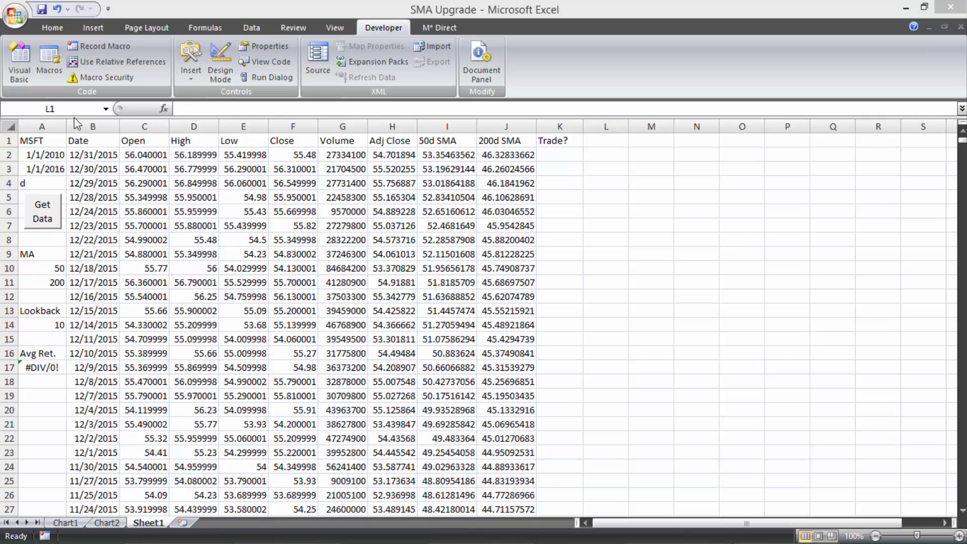
{"action": "left_click", "coordinate": [19, 61]}
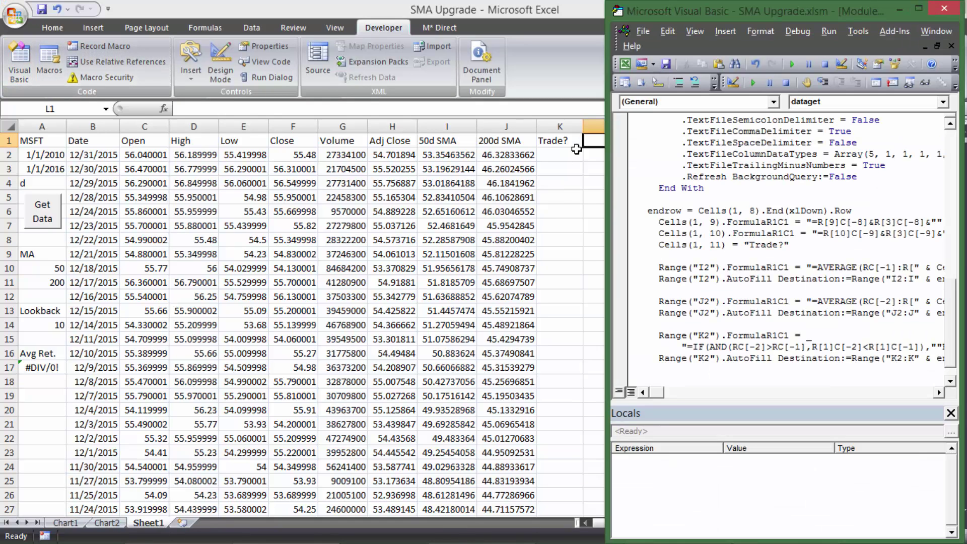
{"action": "left_click_drag", "start_coordinate": [608, 169], "coordinate": [647, 169]}
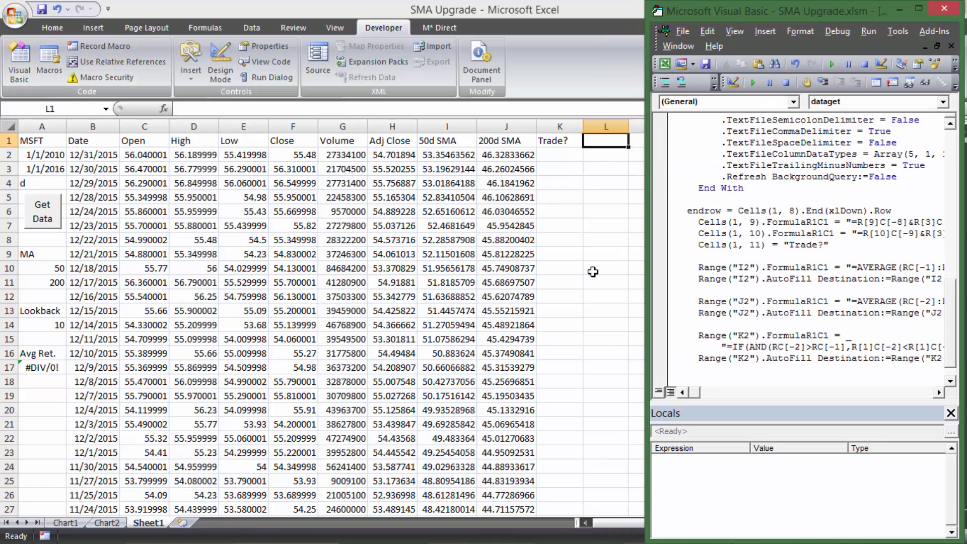
Widen the code window, duplicate the K2 formula and AutoFill lines beneath the original, and align the copy's first line with it.
{"action": "left_click_drag", "start_coordinate": [647, 208], "coordinate": [197, 214]}
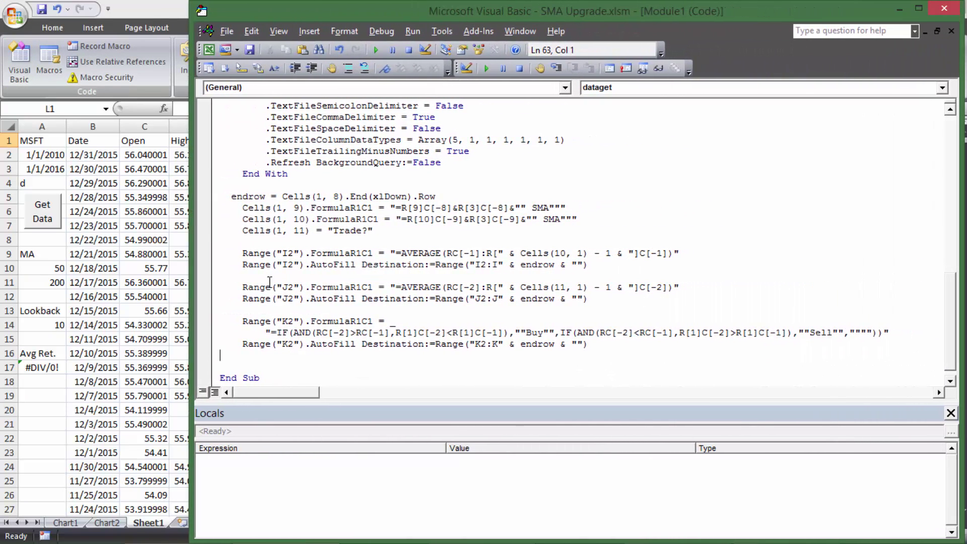
{"action": "left_click_drag", "start_coordinate": [242, 252], "coordinate": [307, 267]}
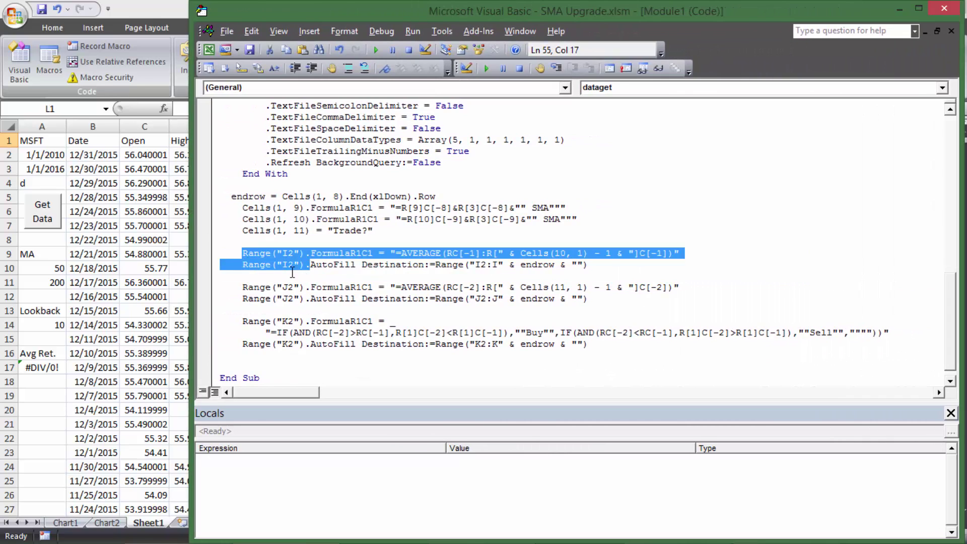
{"action": "left_click", "coordinate": [282, 287]}
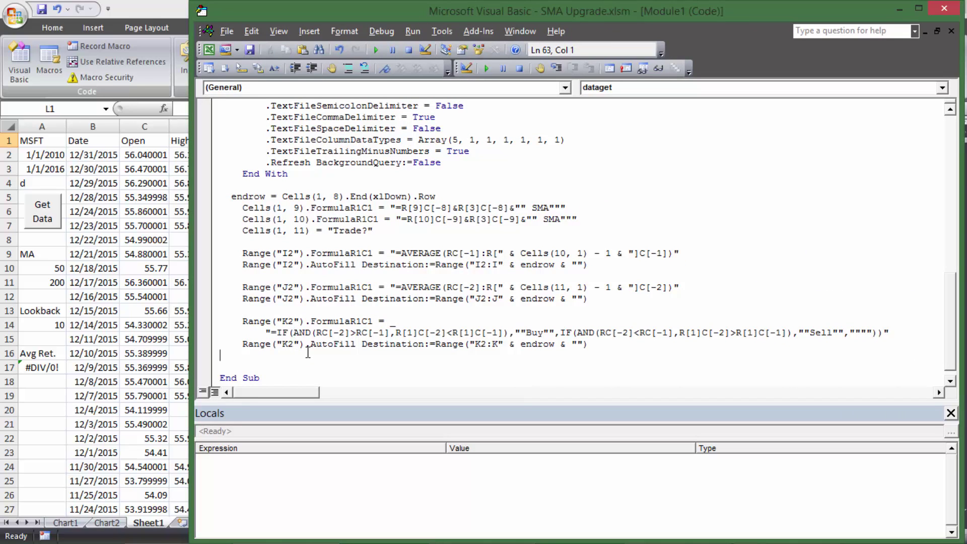
{"action": "key", "text": "Return"}
{"action": "key", "text": "Tab"}
{"action": "left_click_drag", "start_coordinate": [213, 322], "coordinate": [219, 343]}
{"action": "key", "text": "ctrl+c"}
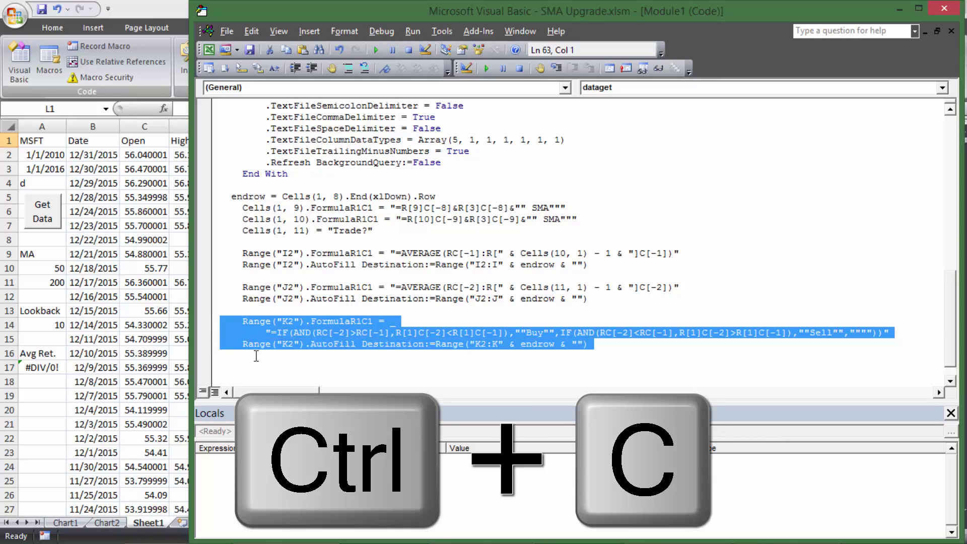
{"action": "left_click", "coordinate": [272, 368]}
{"action": "key", "text": "ctrl+v"}
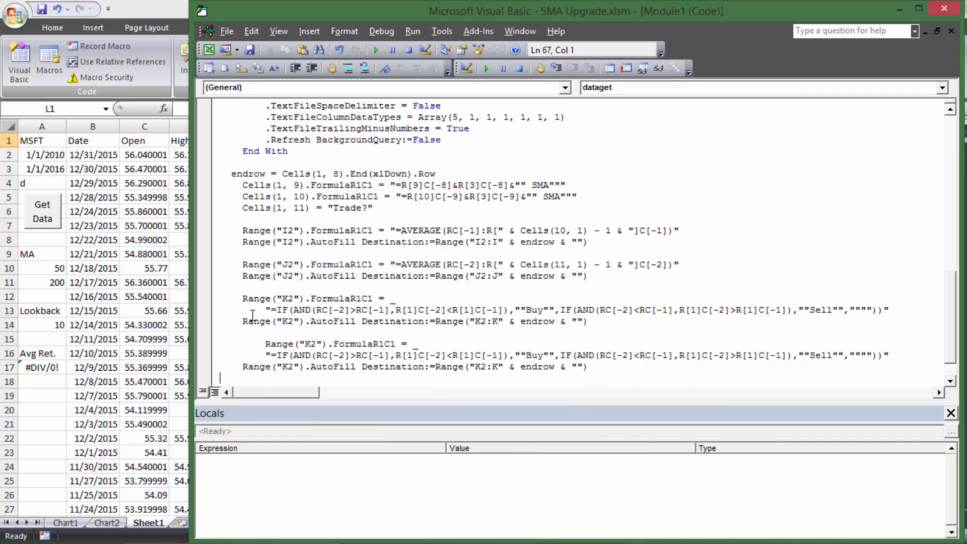
{"action": "left_click", "coordinate": [265, 343]}
{"action": "key", "text": "BackSpace"}
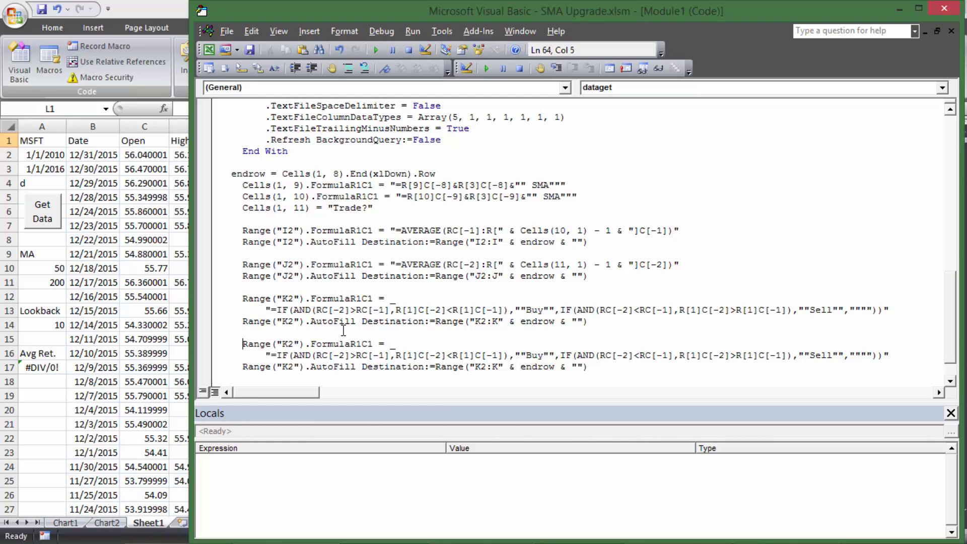
{"action": "scroll", "coordinate": [345, 331], "scroll_direction": "down", "scroll_amount": 1}
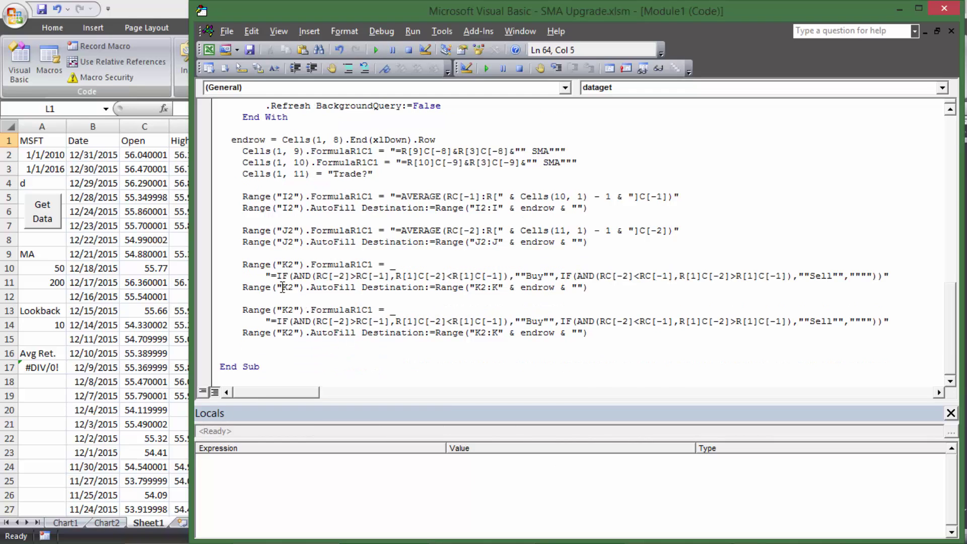
Change the formula target in the copied block to L2.
{"action": "left_click_drag", "start_coordinate": [212, 267], "coordinate": [214, 335]}
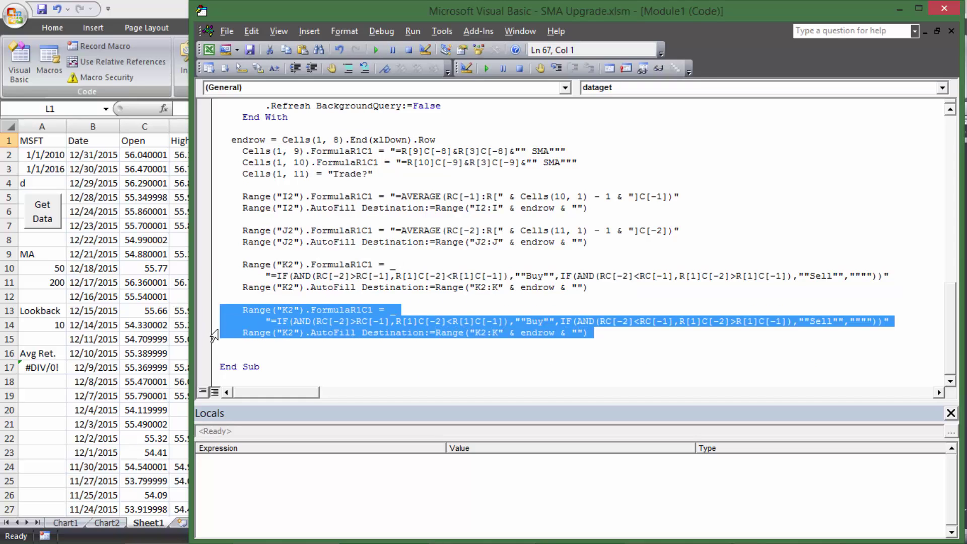
{"action": "left_click", "coordinate": [305, 311]}
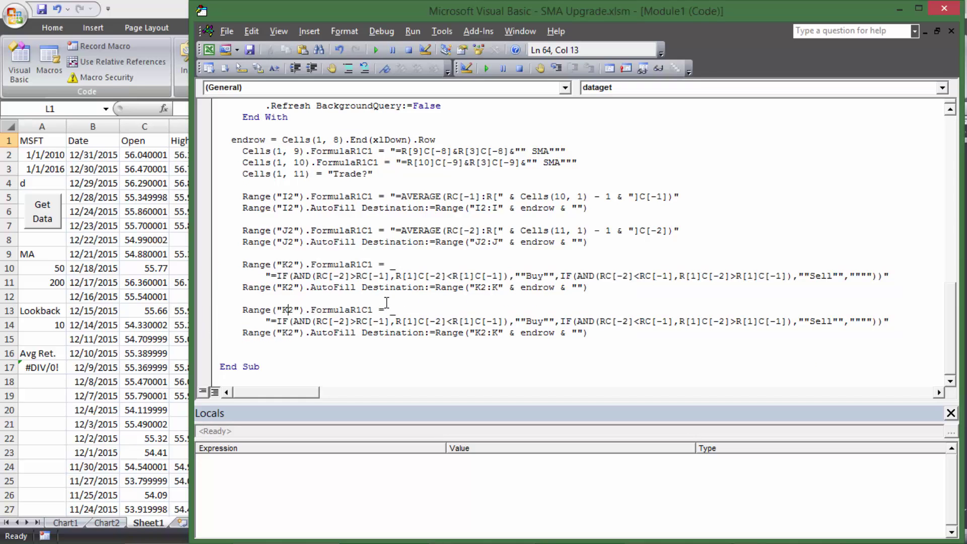
{"action": "key", "text": "BackSpace"}
{"action": "type", "text": "L"}
Change the copied AutoFill line so that it fills from L2 over the range L2:L down to endrow.
{"action": "key", "text": "Up"}
{"action": "key", "text": "ctrl+Right"}
{"action": "key", "text": "ctrl+Right"}
{"action": "key", "text": "ctrl+Right"}
{"action": "key", "text": "ctrl+Right"}
{"action": "key", "text": "Delete"}
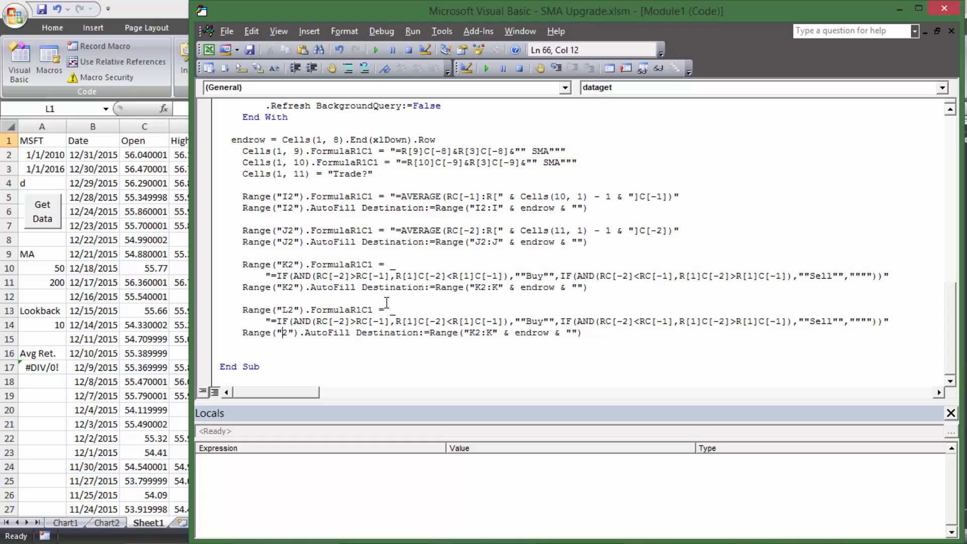
{"action": "type", "text": "L"}
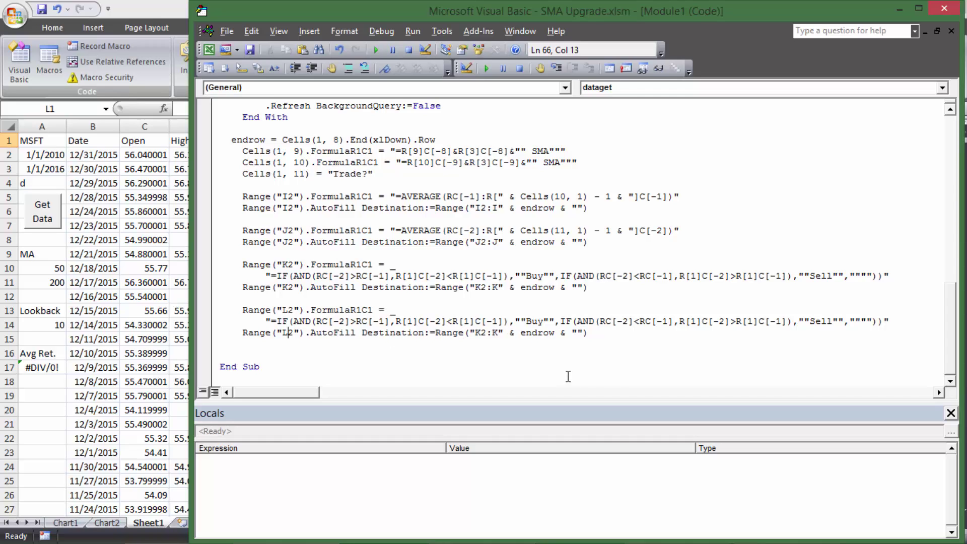
{"action": "key", "text": "BackSpace"}
{"action": "type", "text": "L"}
{"action": "key", "text": "BackSpace"}
{"action": "type", "text": "L"}
{"action": "left_click", "coordinate": [493, 275]}
{"action": "left_click_drag", "start_coordinate": [247, 264], "coordinate": [582, 296]}
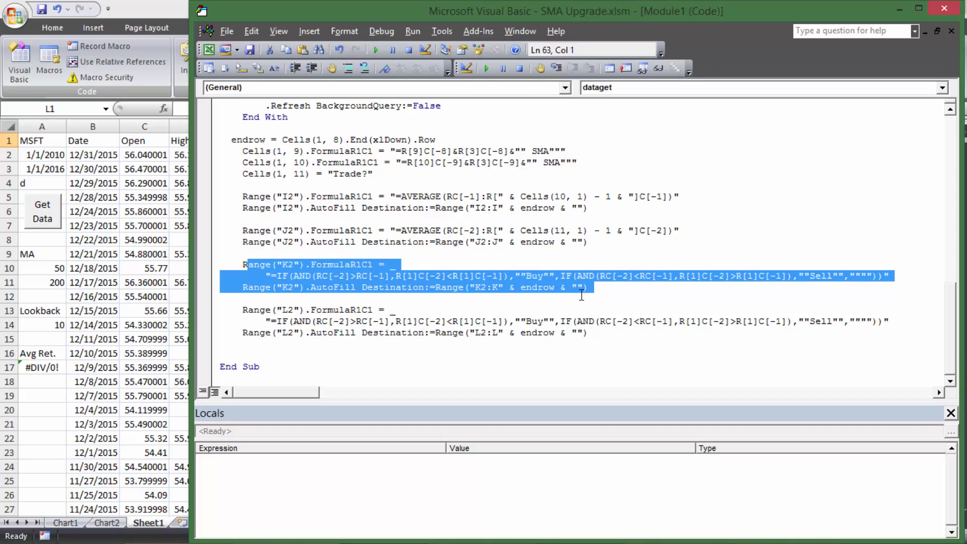
{"action": "left_click_drag", "start_coordinate": [245, 310], "coordinate": [587, 342]}
{"action": "left_click", "coordinate": [345, 346]}
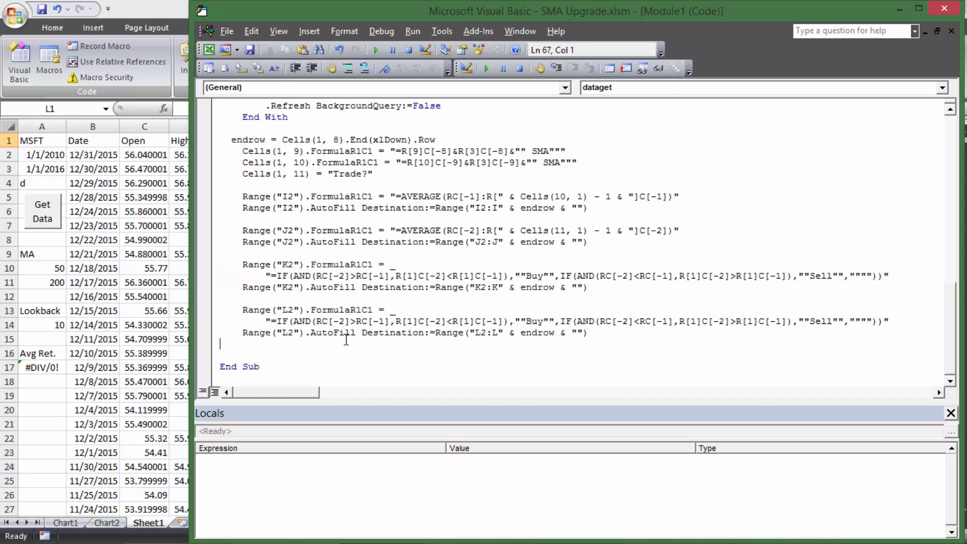
Run Get Data on the worksheet and compare the cell references of the formulas in L3 and K3.
{"action": "left_click", "coordinate": [124, 297]}
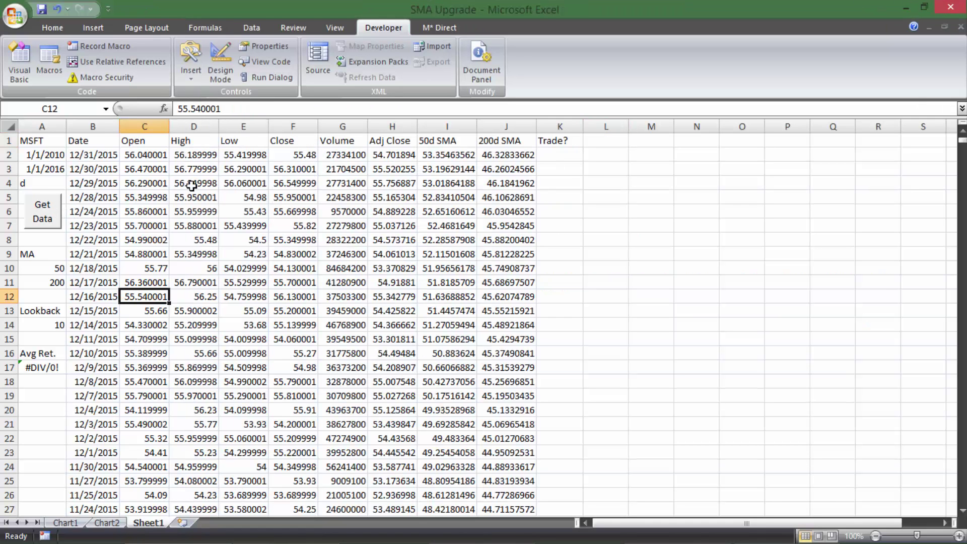
{"action": "left_click", "coordinate": [39, 211]}
{"action": "left_click", "coordinate": [553, 166]}
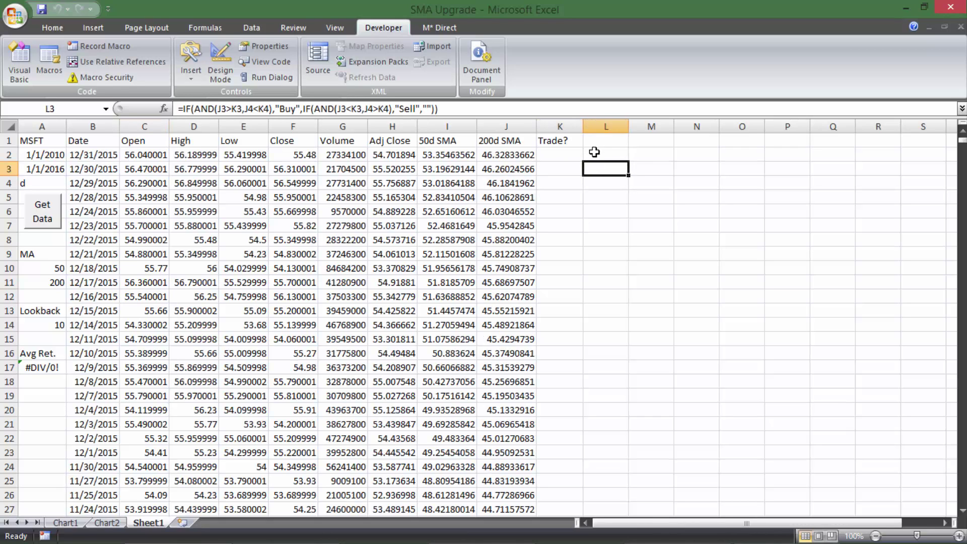
{"action": "double_click", "coordinate": [602, 168]}
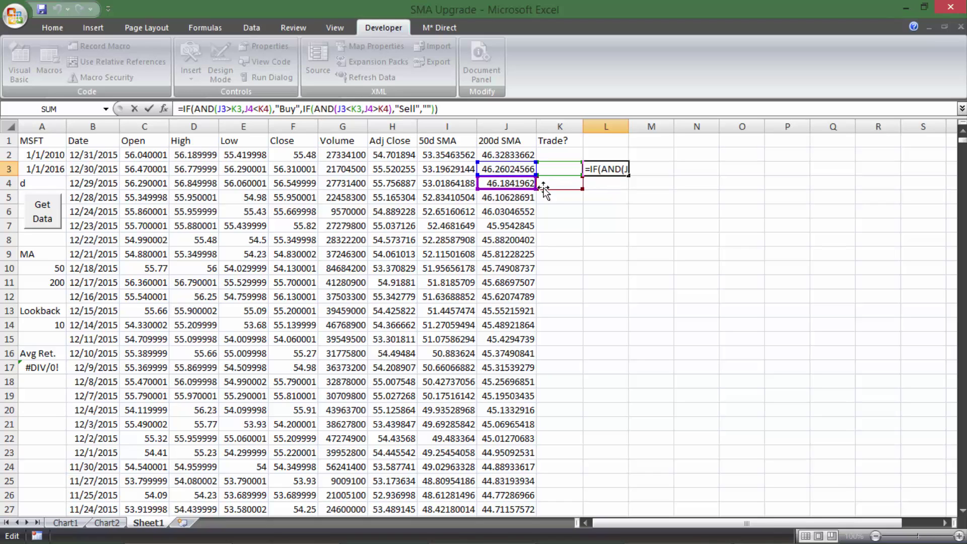
{"action": "left_click", "coordinate": [559, 168]}
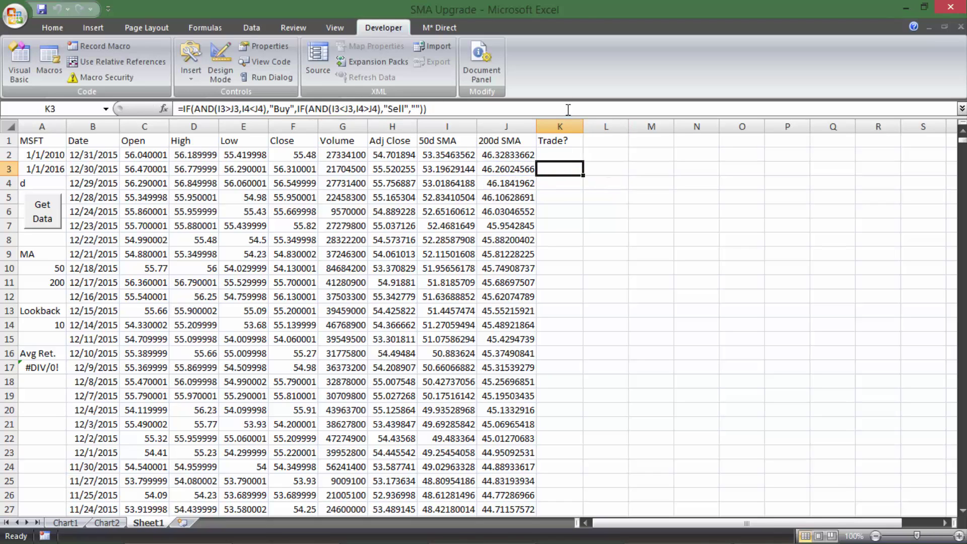
{"action": "double_click", "coordinate": [559, 168]}
{"action": "key", "text": "Escape"}
{"action": "left_click", "coordinate": [609, 173]}
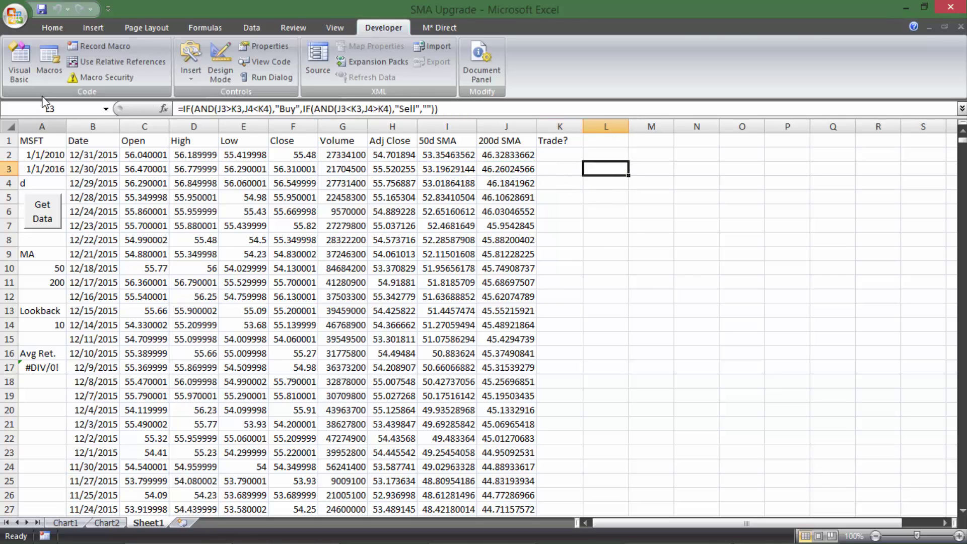
Return to the dataget code and delete the IF expression from the L2 formula string, leaving only the equals sign.
{"action": "left_click", "coordinate": [19, 63]}
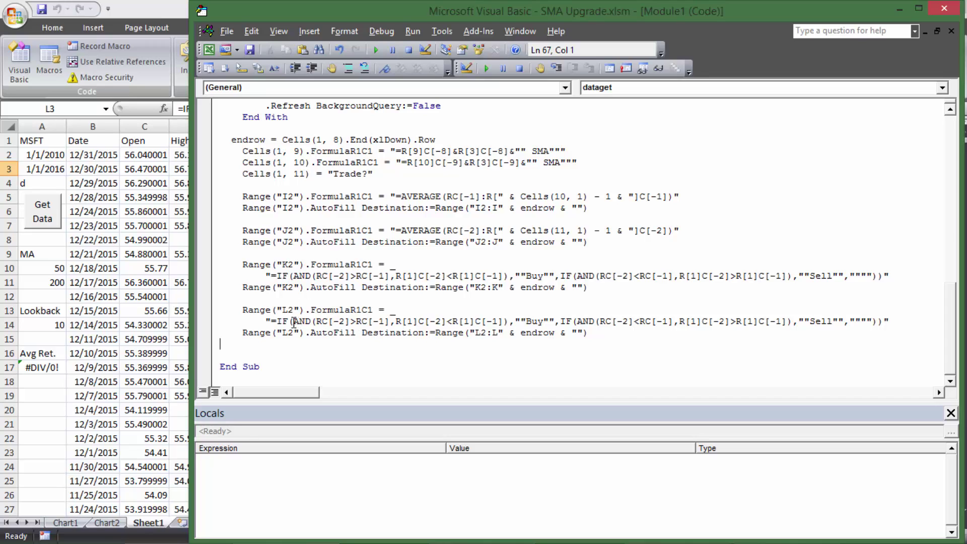
{"action": "left_click_drag", "start_coordinate": [277, 321], "coordinate": [373, 309]}
{"action": "left_click", "coordinate": [356, 309]}
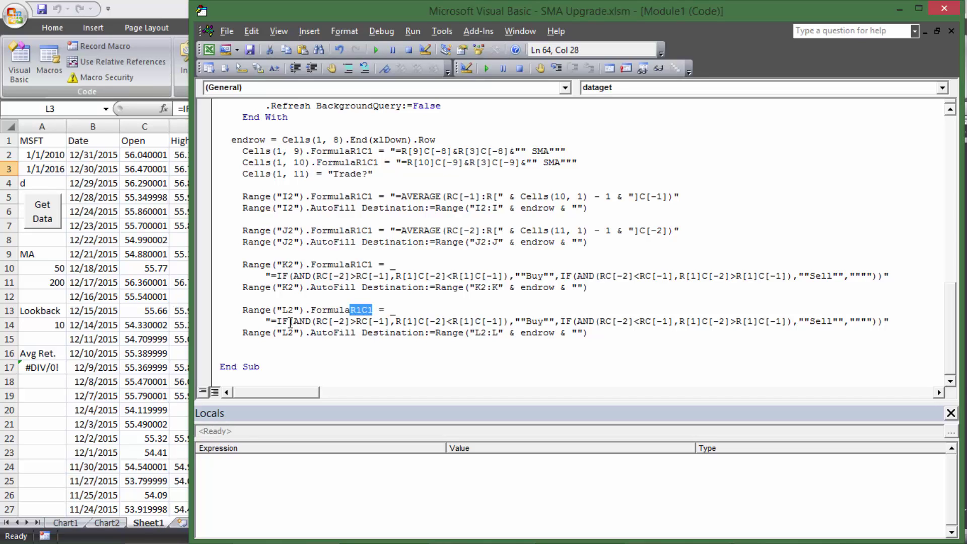
{"action": "left_click_drag", "start_coordinate": [315, 322], "coordinate": [882, 322]}
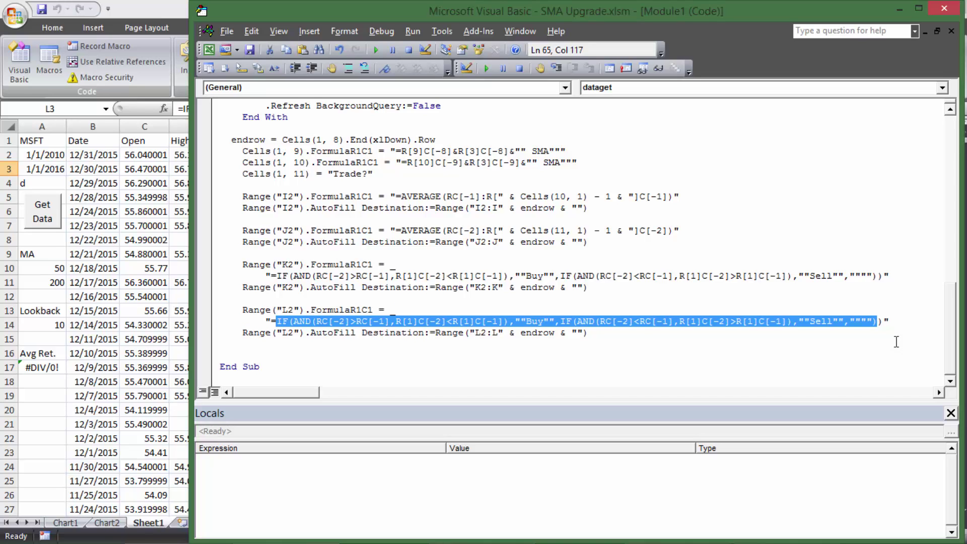
{"action": "key", "text": "Delete"}
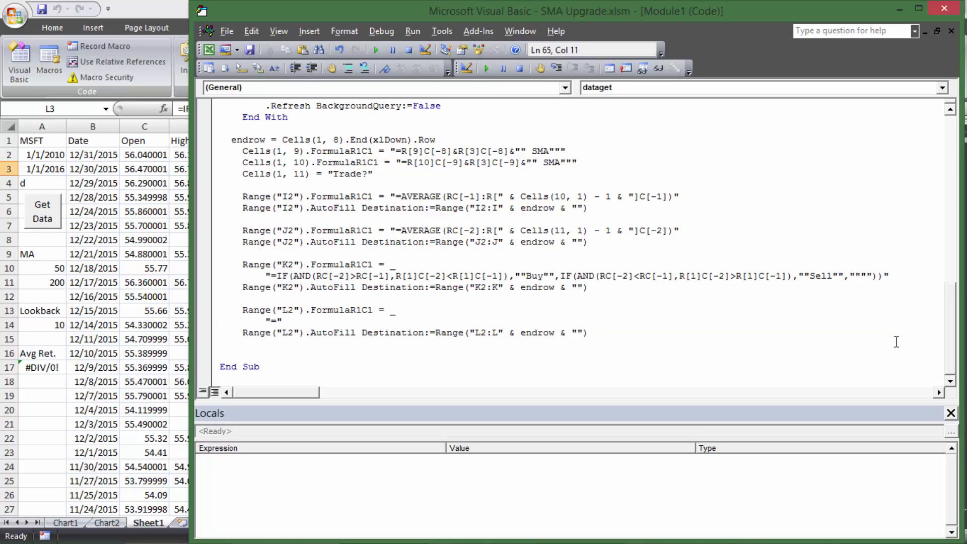
Start an IF formula in L2 on the worksheet that tests whether K13 equals "sell".
{"action": "left_click", "coordinate": [167, 250]}
{"action": "left_click", "coordinate": [579, 155]}
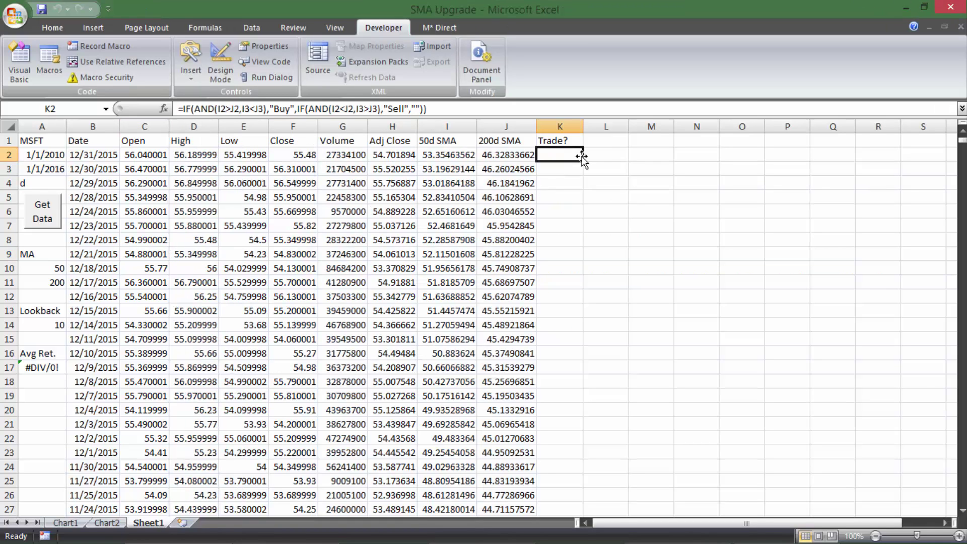
{"action": "left_click", "coordinate": [619, 154]}
{"action": "type", "text": "=IF("}
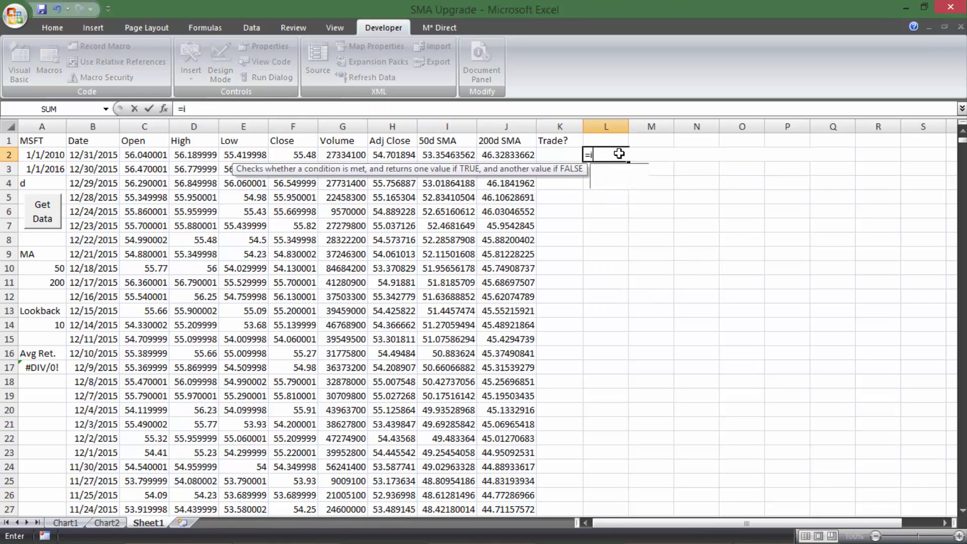
{"action": "key", "text": "Left"}
{"action": "key", "text": "Down"}
{"action": "key", "text": "Down"}
{"action": "key", "text": "Down"}
{"action": "key", "text": "Down"}
{"action": "key", "text": "Down"}
{"action": "key", "text": "Down"}
{"action": "key", "text": "Down"}
{"action": "key", "text": "Down"}
{"action": "key", "text": "Down"}
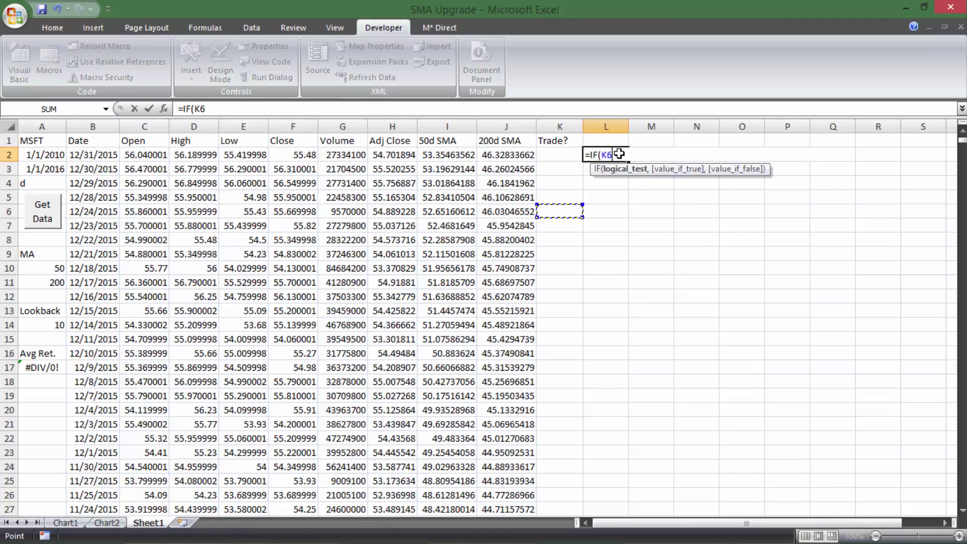
{"action": "key", "text": "Down"}
{"action": "key", "text": "Down"}
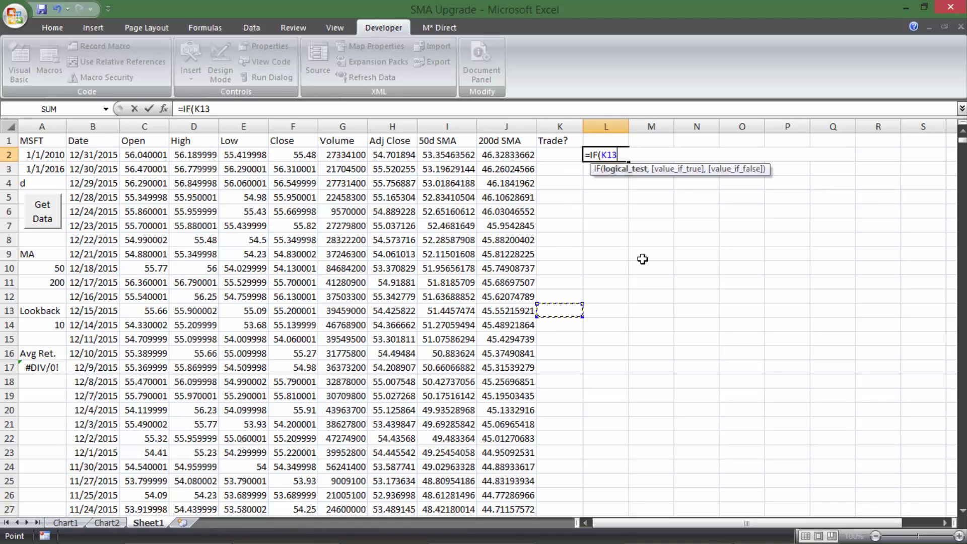
{"action": "type", "text": "=\"sell\","}
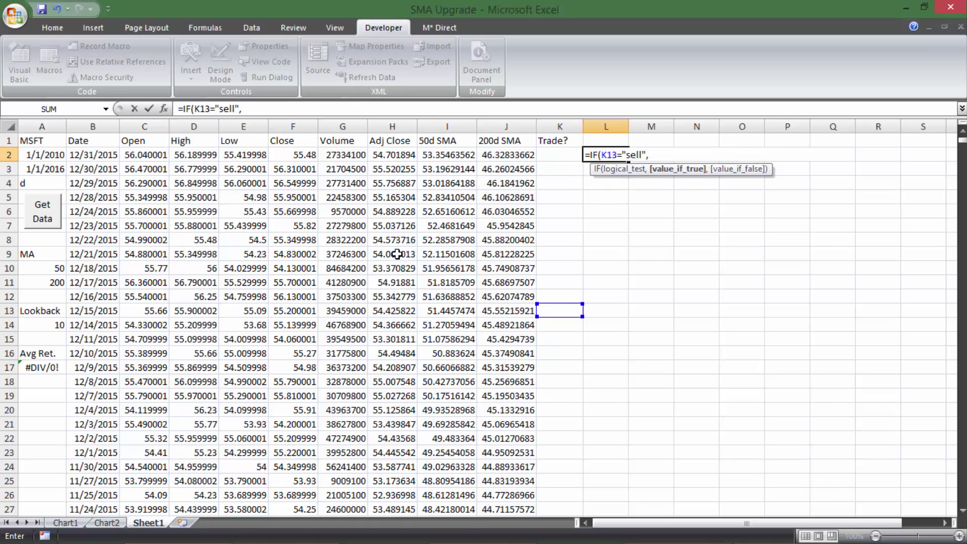
Use H13/H2-1 as the value returned for the sell condition in the L2 formula.
{"action": "left_click", "coordinate": [405, 312]}
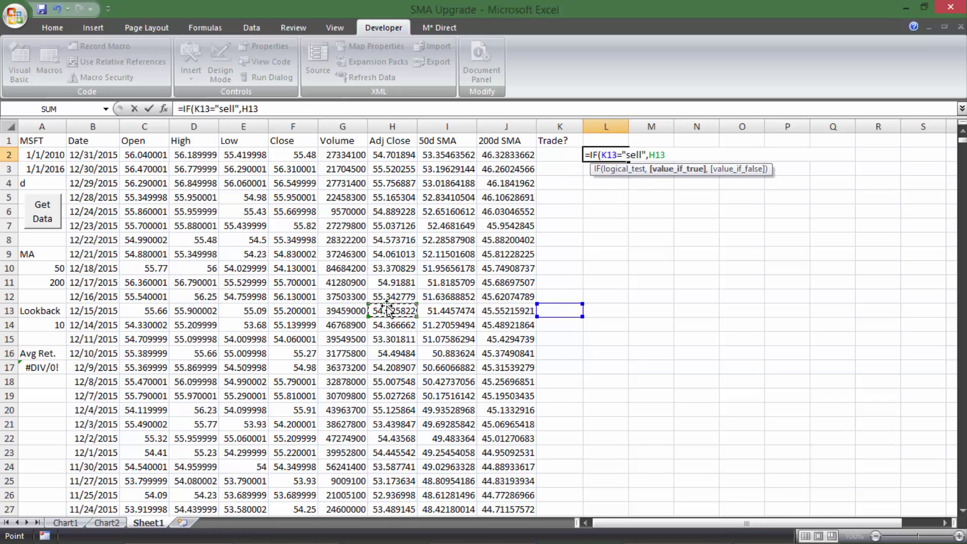
{"action": "type", "text": "/"}
{"action": "left_click", "coordinate": [401, 152]}
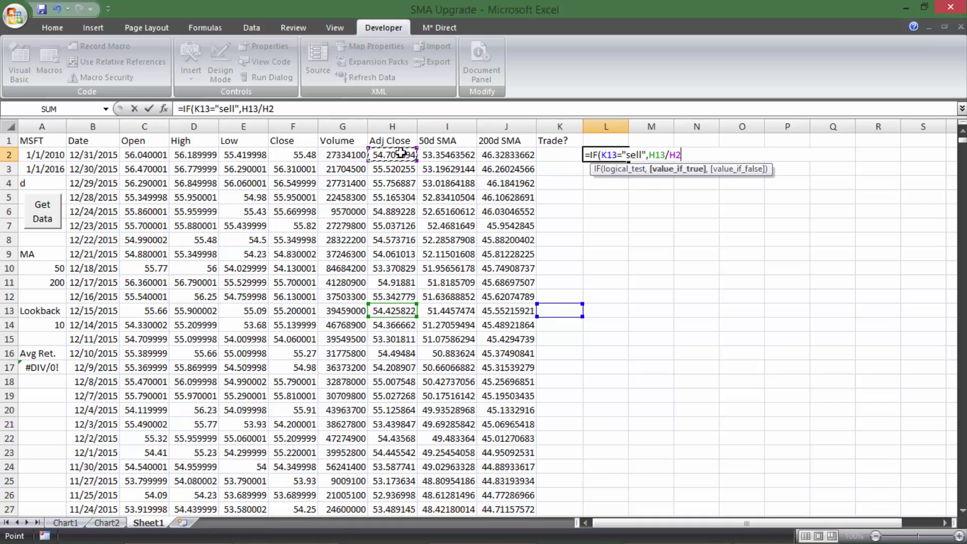
{"action": "type", "text": "-1"}
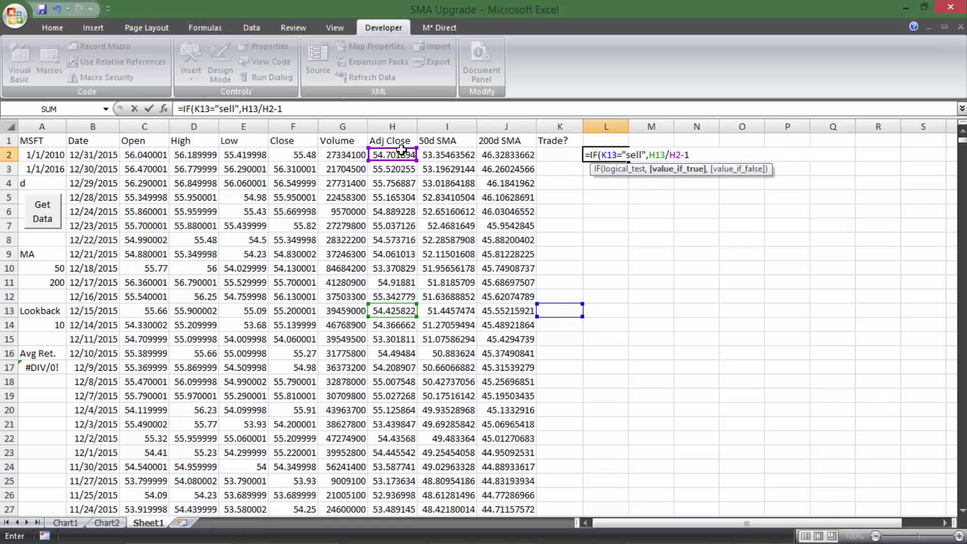
{"action": "type", "text": ","}
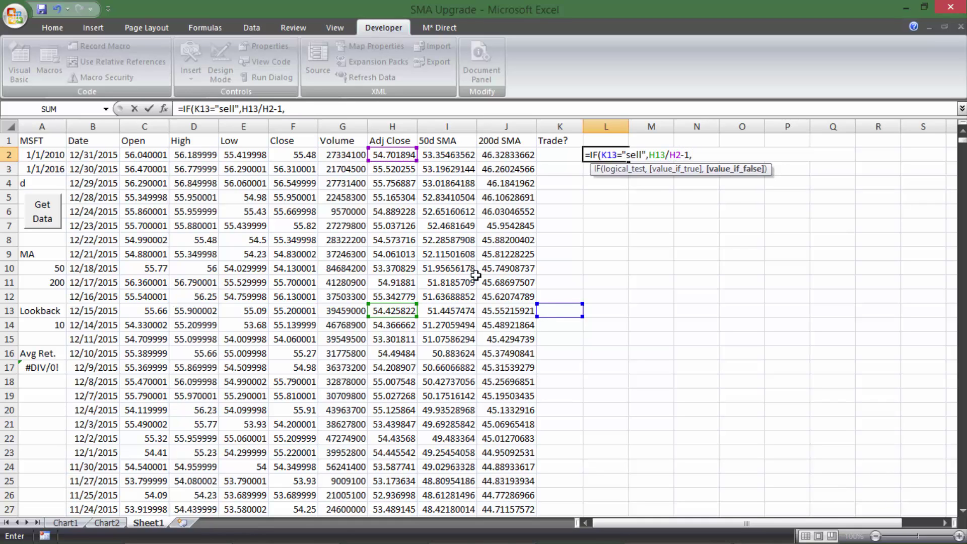
Add to the L2 formula a K13="buy" test with H2/H13-1 as its value and empty text otherwise.
{"action": "left_click", "coordinate": [552, 310]}
{"action": "type", "text": "=\"buy\","}
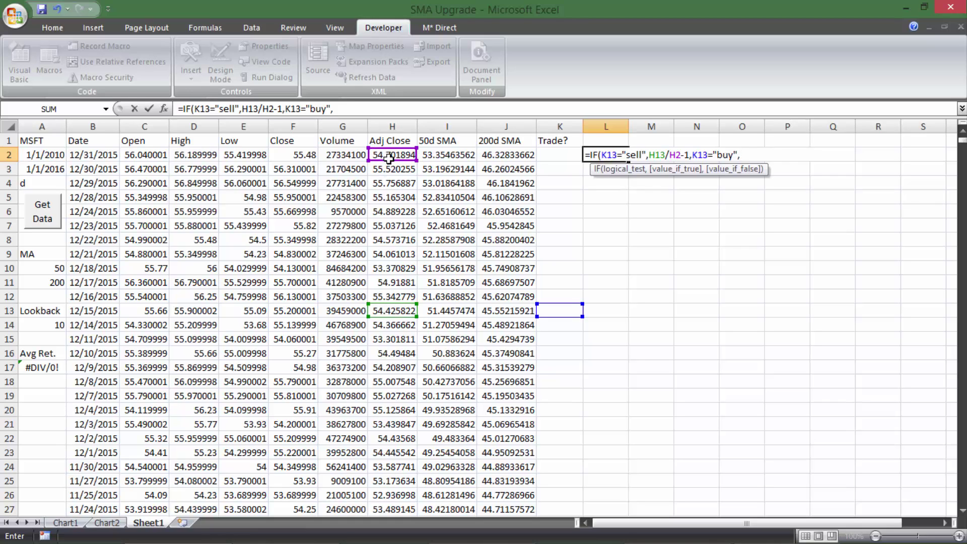
{"action": "left_click", "coordinate": [388, 154]}
{"action": "type", "text": "/"}
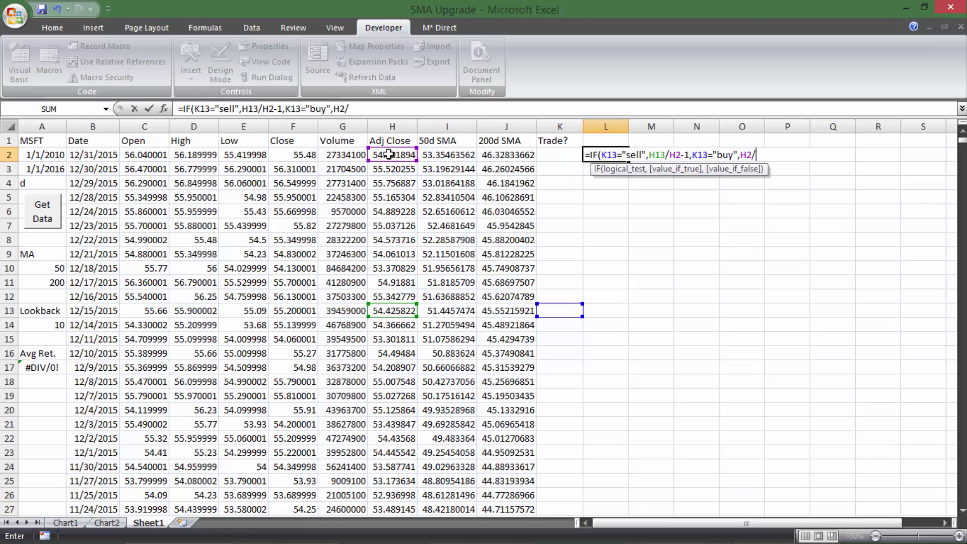
{"action": "left_click", "coordinate": [377, 310]}
{"action": "type", "text": "-1,\""}
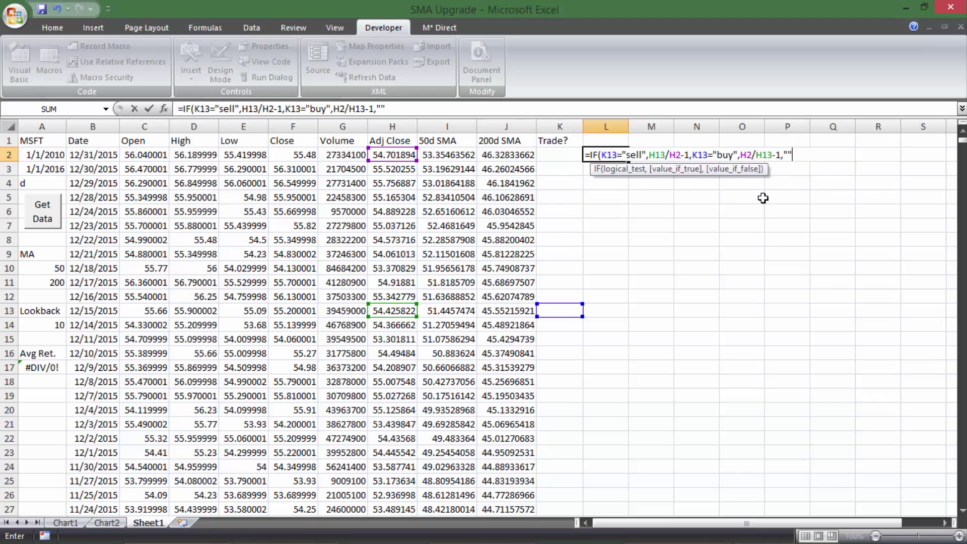
{"action": "key", "text": "Return"}
{"action": "key", "text": "Return"}
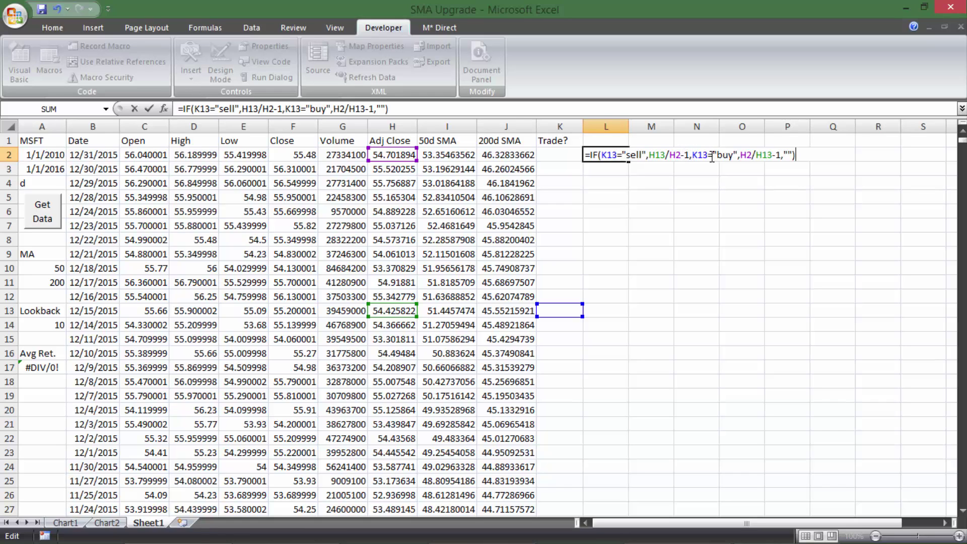
{"action": "key", "text": "Return"}
{"action": "key", "text": "Return"}
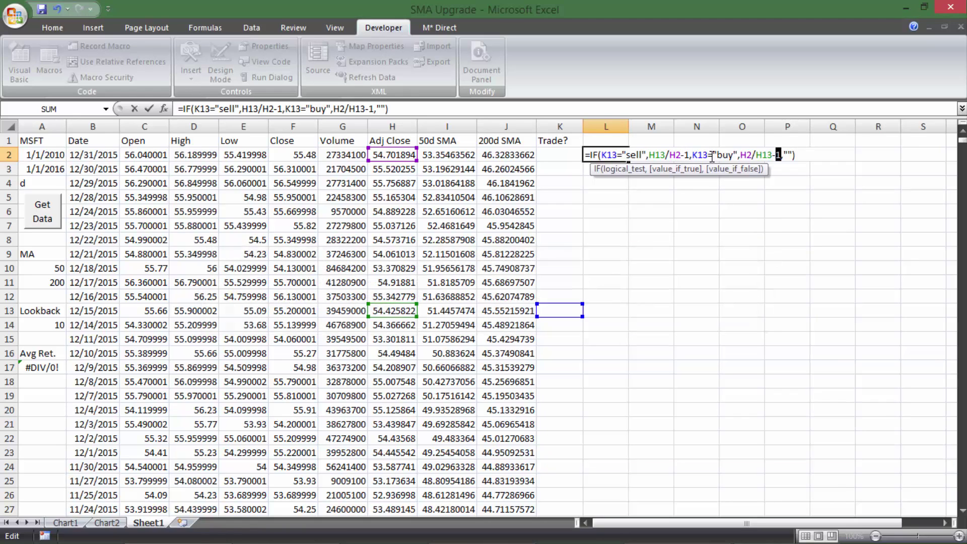
Insert a nested IF before the K13="buy" test in the L2 formula and enter the formula.
{"action": "left_click", "coordinate": [693, 155]}
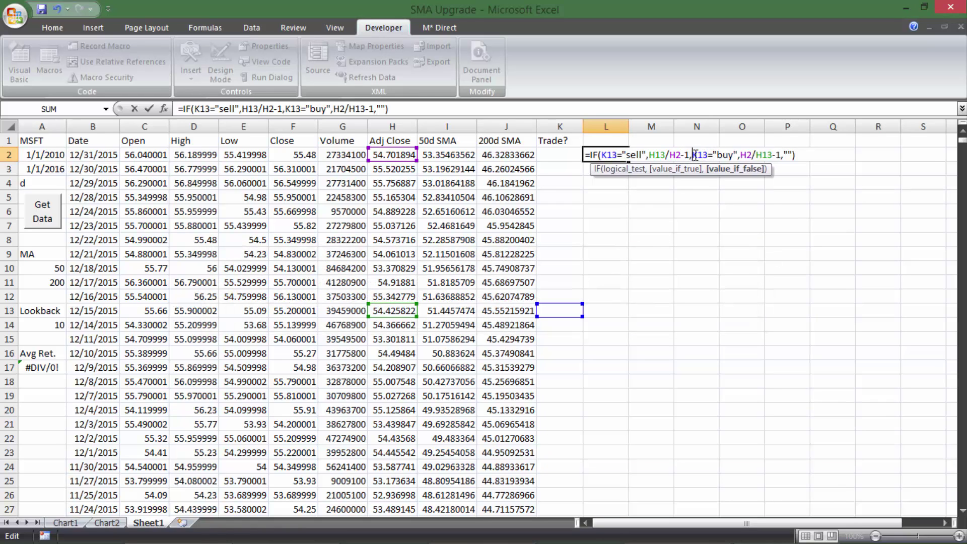
{"action": "type", "text": "IF("}
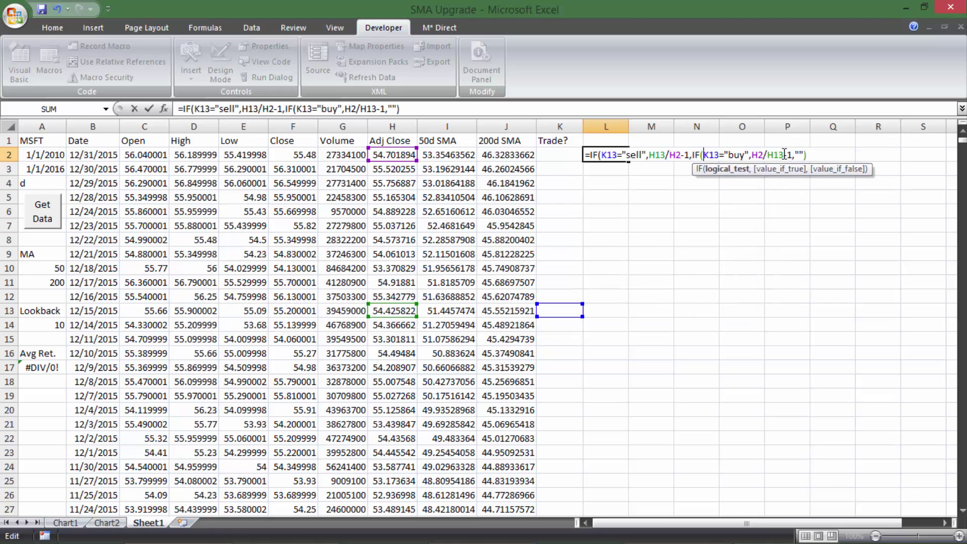
{"action": "key", "text": "Return"}
{"action": "key", "text": "Return"}
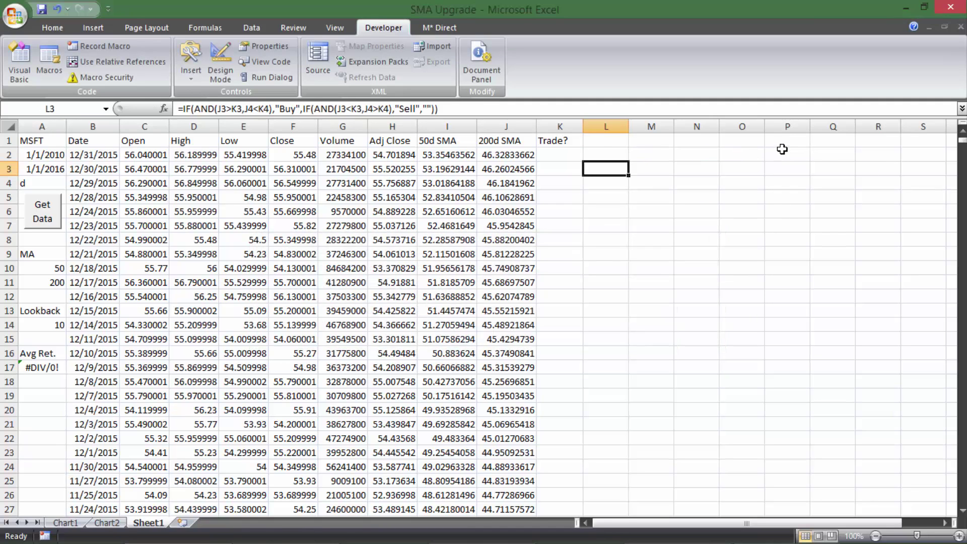
Fill the L2 return formula down column L past the Buy signal in row 148.
{"action": "left_click", "coordinate": [614, 157]}
{"action": "left_click_drag", "start_coordinate": [629, 161], "coordinate": [610, 434]}
{"action": "scroll", "coordinate": [554, 274], "scroll_direction": "up", "scroll_amount": 5}
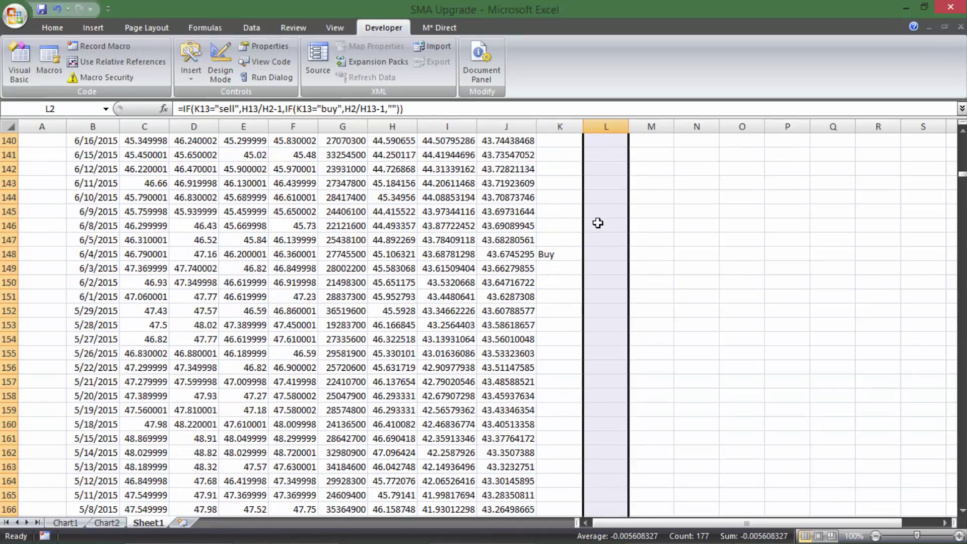
Check which cells the return formula in L137 references for the Buy signal in K148.
{"action": "scroll", "coordinate": [601, 215], "scroll_direction": "up", "scroll_amount": 3}
{"action": "left_click", "coordinate": [612, 187]}
{"action": "left_click", "coordinate": [583, 108]}
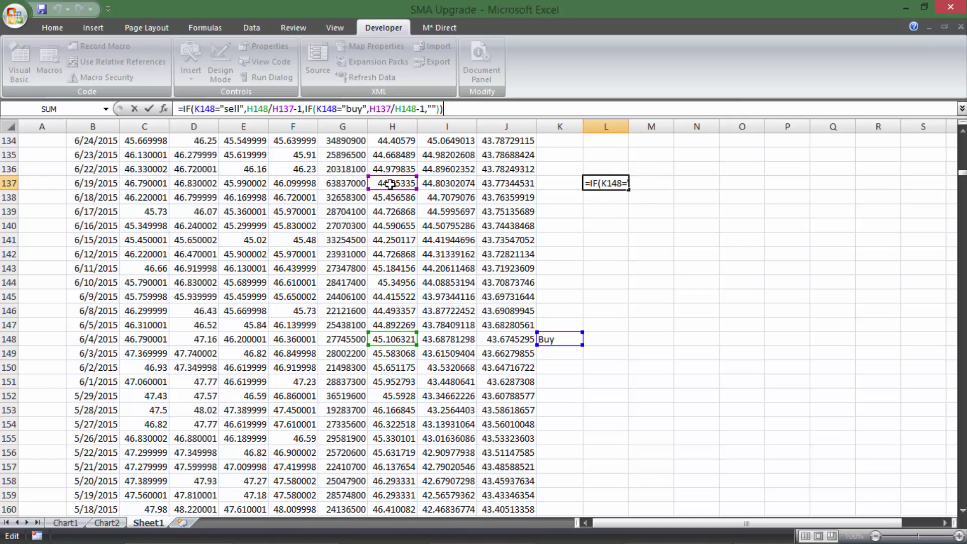
{"action": "left_click", "coordinate": [614, 184]}
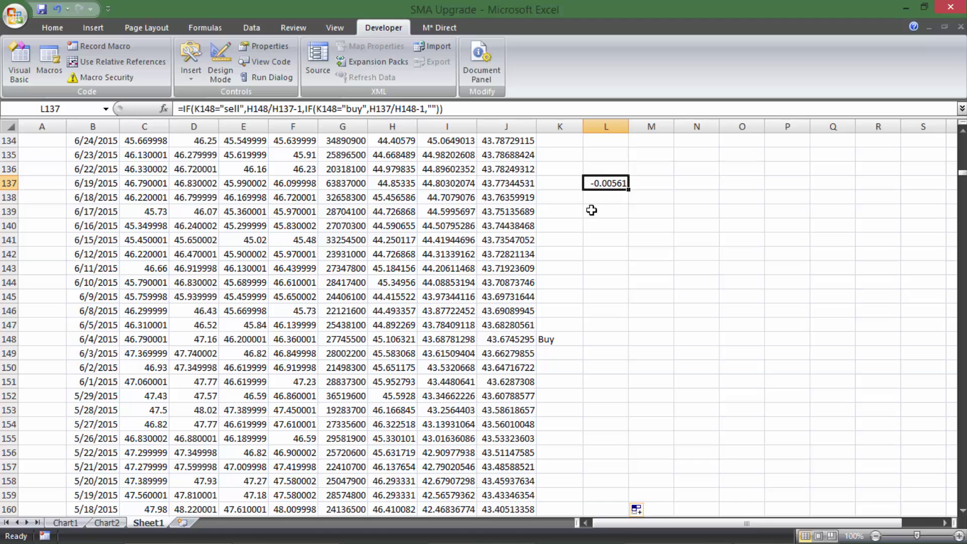
{"action": "scroll", "coordinate": [570, 250], "scroll_direction": "up", "scroll_amount": 20}
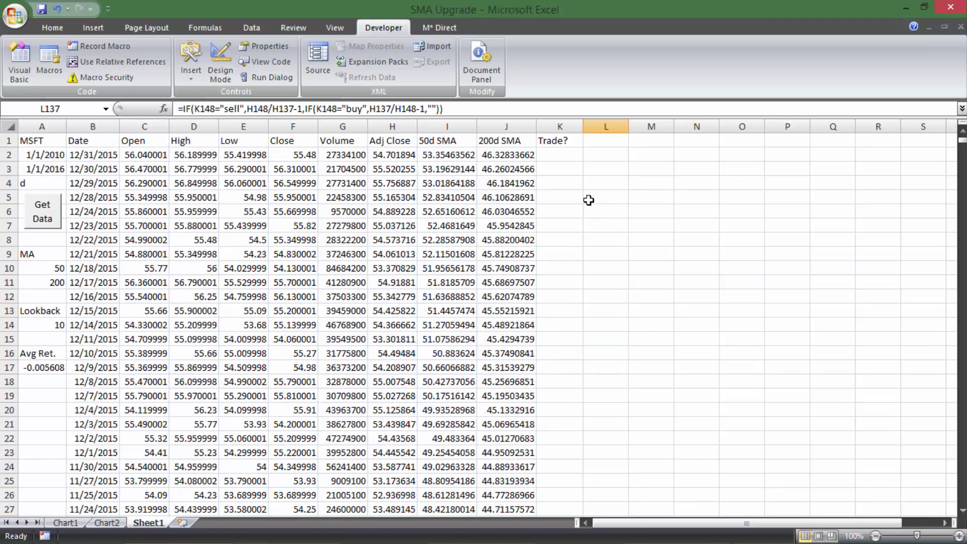
Return to the dataget code and start an IF expression in the L2 formula string.
{"action": "left_click", "coordinate": [600, 154]}
{"action": "left_click", "coordinate": [20, 60]}
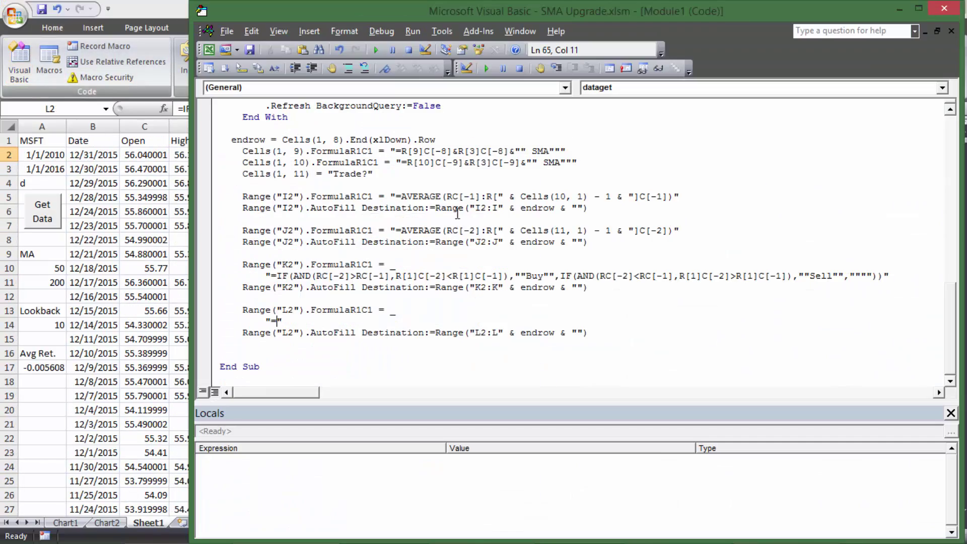
{"action": "left_click", "coordinate": [654, 306]}
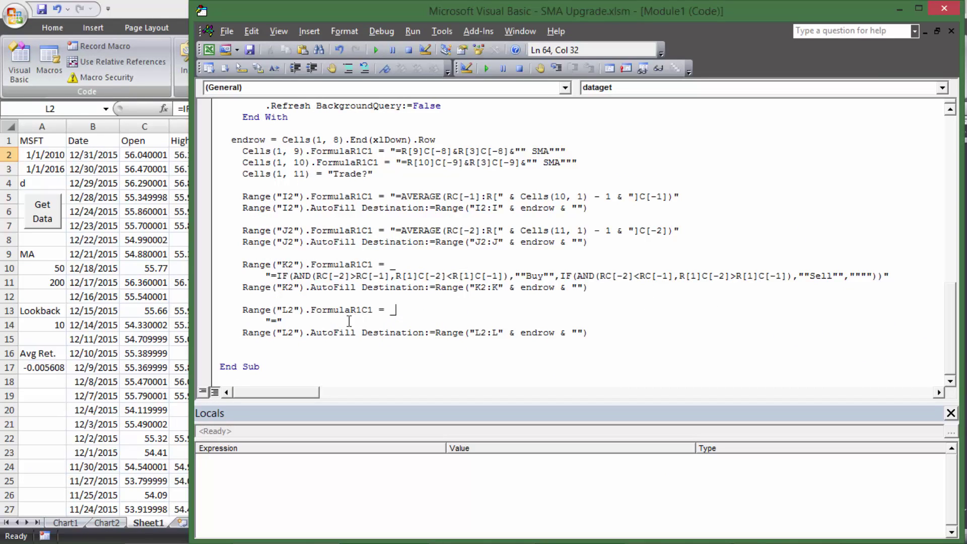
{"action": "type", "text": "if"}
{"action": "key", "text": "Tab"}
{"action": "type", "text": "IF"}
Review the cell references of the L2 formula on the worksheet and go back to the dataget code.
{"action": "left_click", "coordinate": [106, 206]}
{"action": "left_click", "coordinate": [586, 157]}
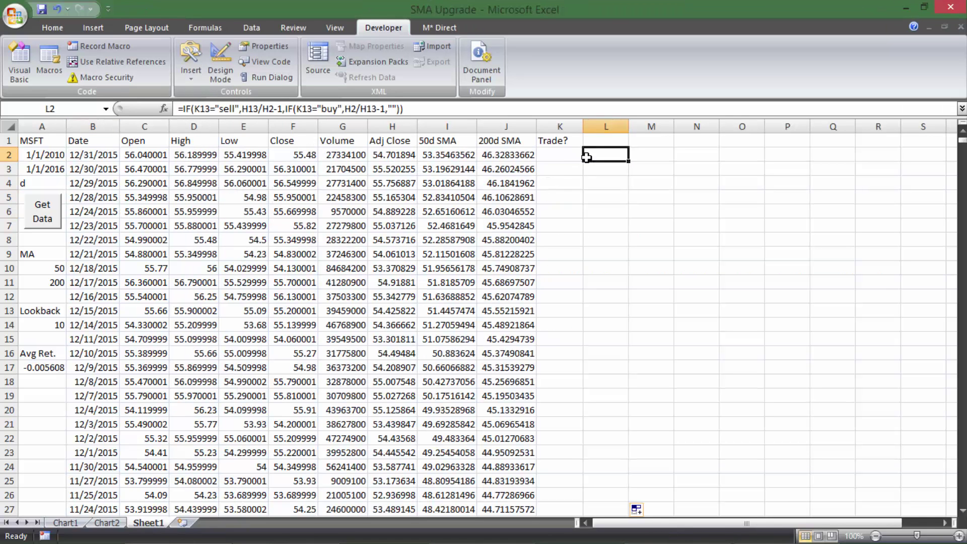
{"action": "left_click", "coordinate": [477, 112]}
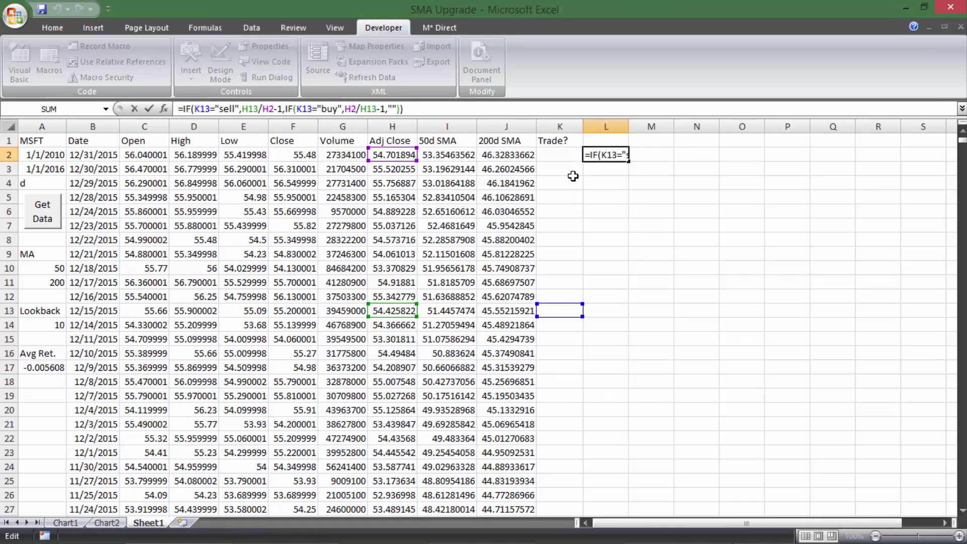
{"action": "key", "text": "Escape"}
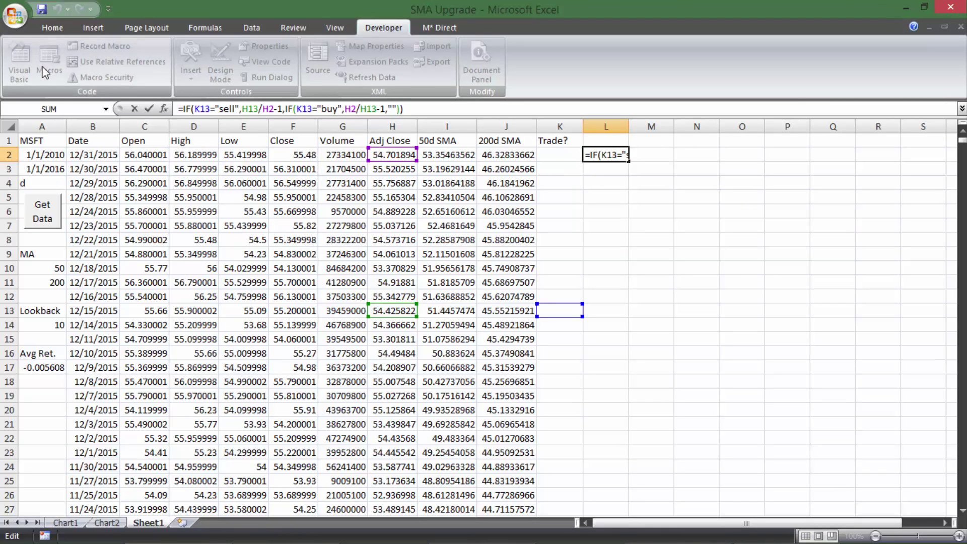
{"action": "left_click", "coordinate": [21, 63]}
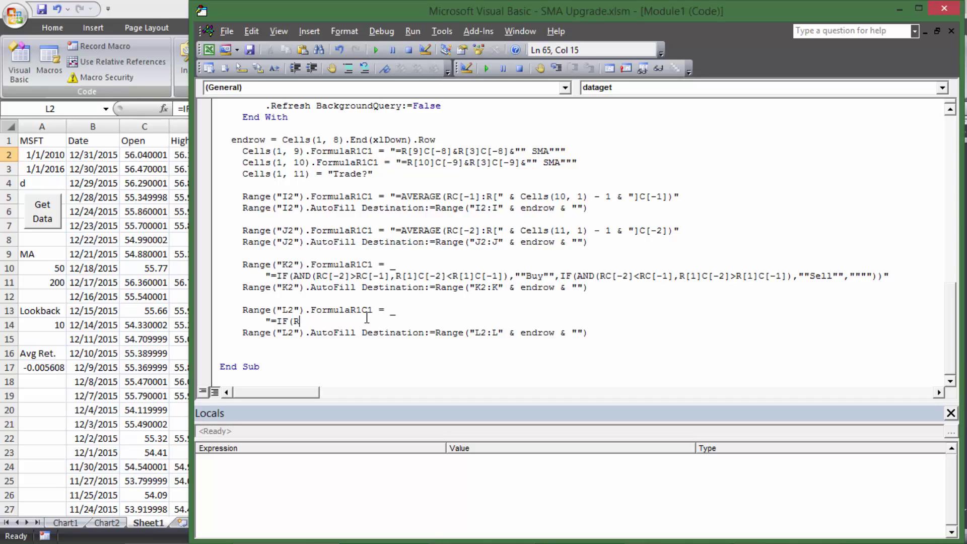
Write the IF condition in the L2 formula string as R[10]C[-1]=""Sell"".
{"action": "type", "text": "-"}
{"action": "type", "text": "-1]"}
{"action": "key", "text": "BackSpace"}
{"action": "key", "text": "BackSpace"}
{"action": "left_click", "coordinate": [356, 322]}
{"action": "left_click_drag", "start_coordinate": [293, 323], "coordinate": [350, 322]}
{"action": "left_click", "coordinate": [353, 322]}
{"action": "left_click", "coordinate": [386, 321]}
{"action": "type", "text": "=\"\"Sell\""}
{"action": "mouse_move", "coordinate": [359, 322]}
{"action": "left_mouse_down"}
{"action": "mouse_move", "coordinate": [384, 322]}
{"action": "mouse_move", "coordinate": [368, 321]}
{"action": "left_mouse_up"}
{"action": "left_click", "coordinate": [407, 323]}
{"action": "key", "text": "shift+Right"}
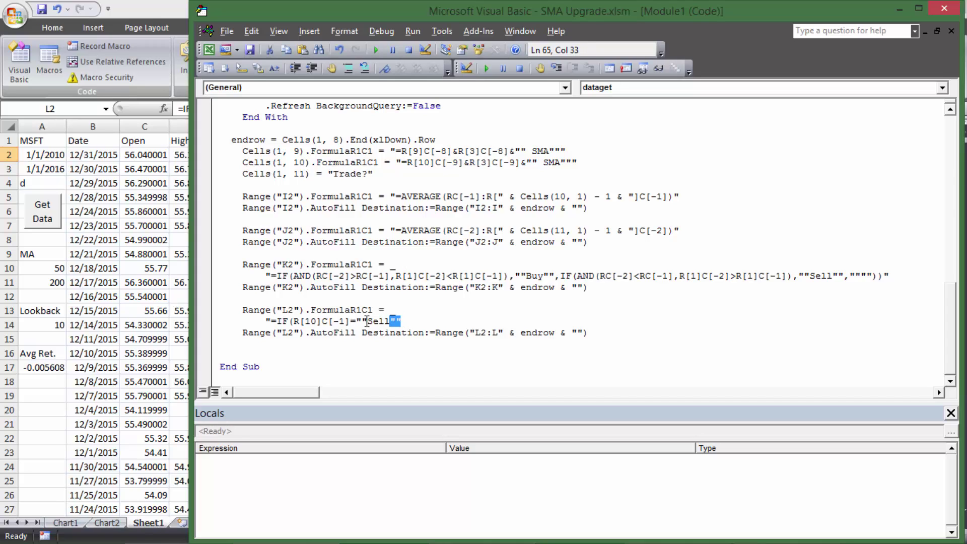
{"action": "type", "text": "\"\""}
Consult the worksheet's L2 formula and complete the code's IF with R[10]C[-4]/RC[-4]-1 for a sell and empty text otherwise.
{"action": "left_click", "coordinate": [144, 224]}
{"action": "left_click", "coordinate": [588, 155]}
{"action": "left_click", "coordinate": [434, 109]}
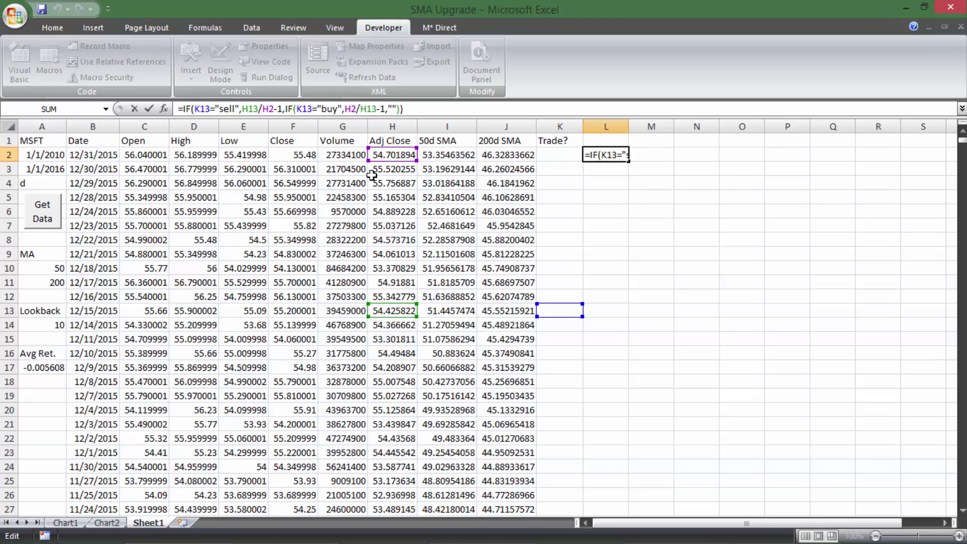
{"action": "key", "text": "Escape"}
{"action": "left_click", "coordinate": [19, 63]}
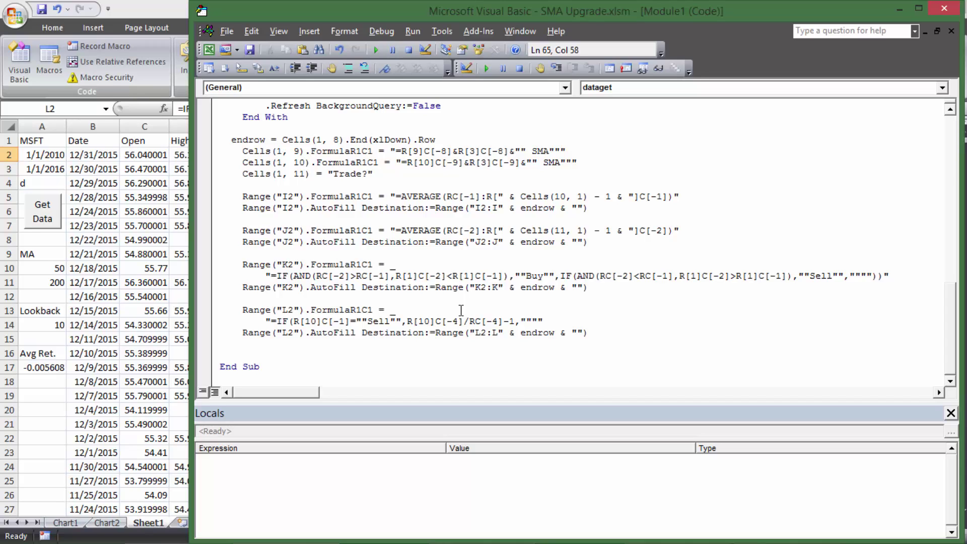
{"action": "type", "text": "\""}
{"action": "left_click", "coordinate": [436, 252]}
Run Get Data on the worksheet and inspect the references of the generated L2 formula.
{"action": "left_click", "coordinate": [151, 309]}
{"action": "left_click", "coordinate": [48, 221]}
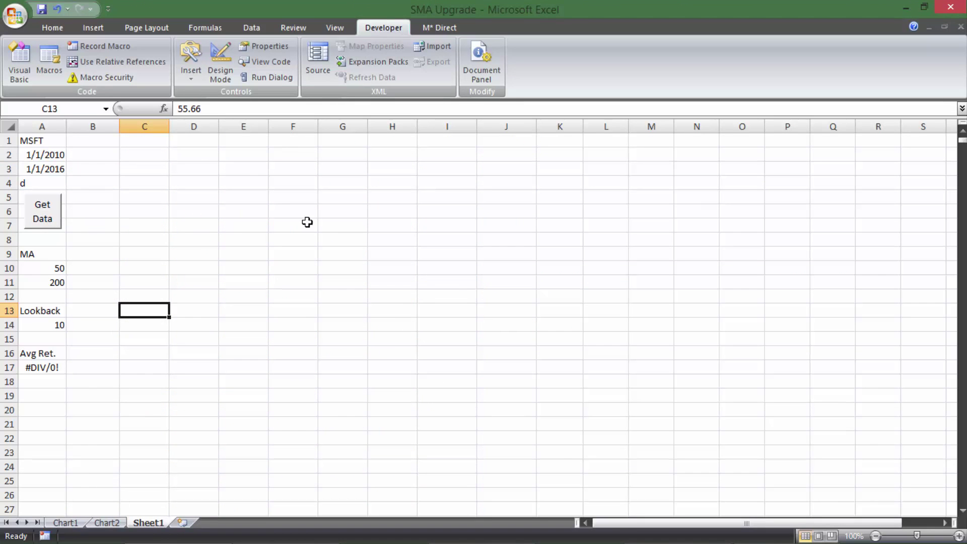
{"action": "left_click", "coordinate": [606, 154]}
{"action": "left_click", "coordinate": [526, 109]}
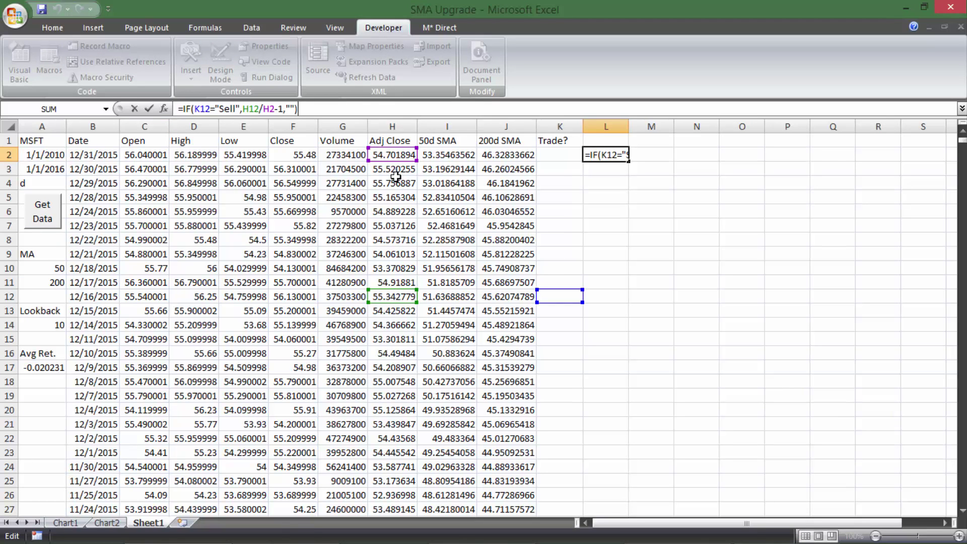
{"action": "key", "text": "Escape"}
Examine the Buy signal in K148 and the Sell signal in K208, and check the references of the return formula in L198.
{"action": "scroll", "coordinate": [609, 247], "scroll_direction": "down", "scroll_amount": 20}
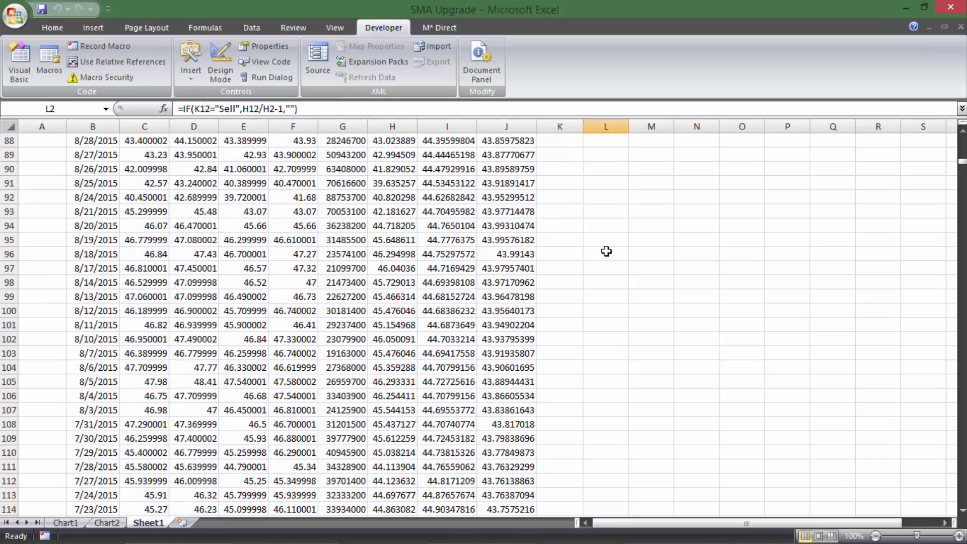
{"action": "scroll", "coordinate": [606, 251], "scroll_direction": "down", "scroll_amount": 16}
{"action": "left_click", "coordinate": [558, 308]}
{"action": "scroll", "coordinate": [594, 287], "scroll_direction": "up", "scroll_amount": 2}
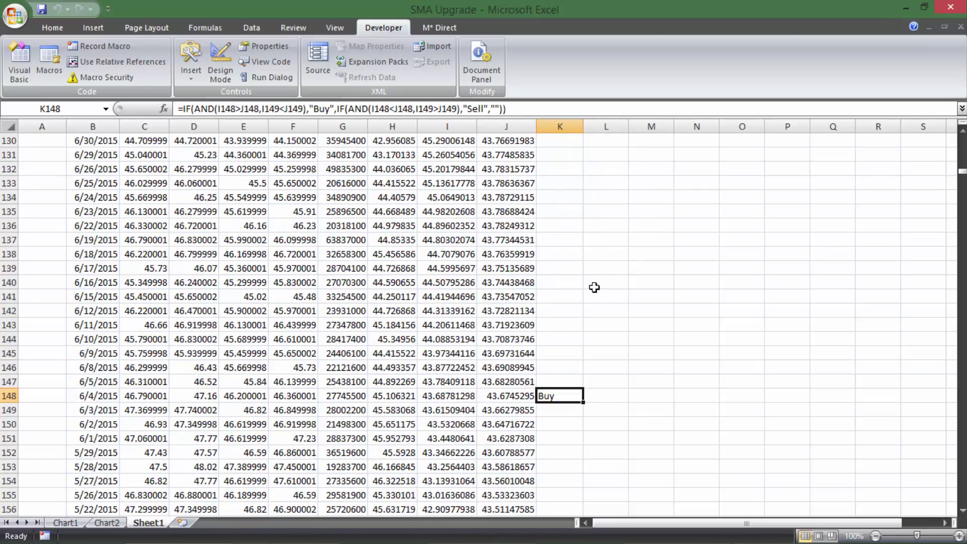
{"action": "scroll", "coordinate": [594, 287], "scroll_direction": "down", "scroll_amount": 20}
{"action": "left_click", "coordinate": [551, 351]}
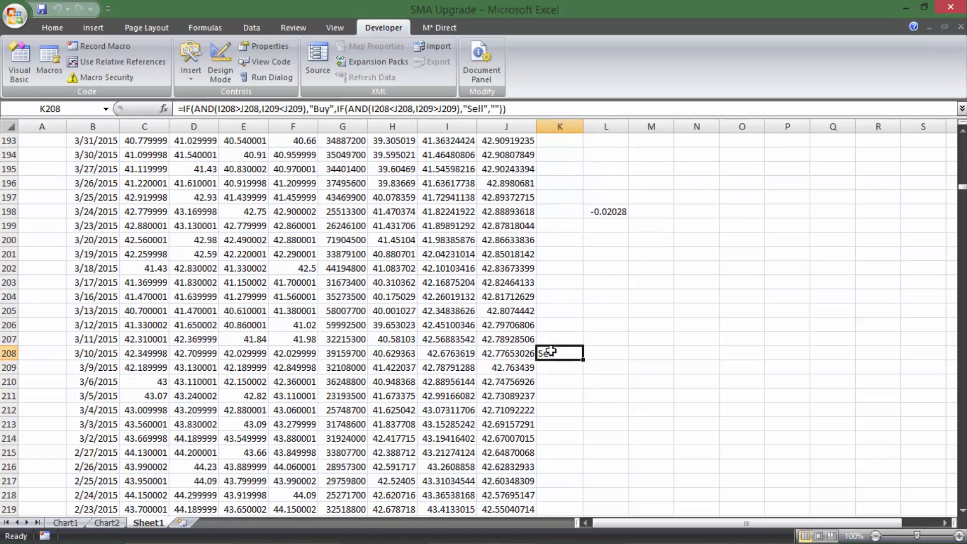
{"action": "left_click", "coordinate": [606, 211]}
{"action": "left_click", "coordinate": [557, 110]}
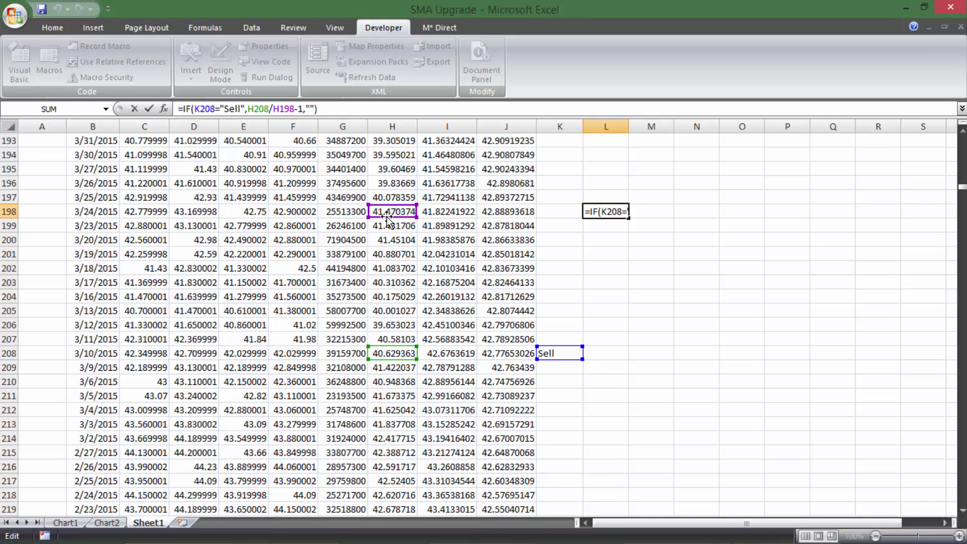
{"action": "left_click", "coordinate": [602, 212]}
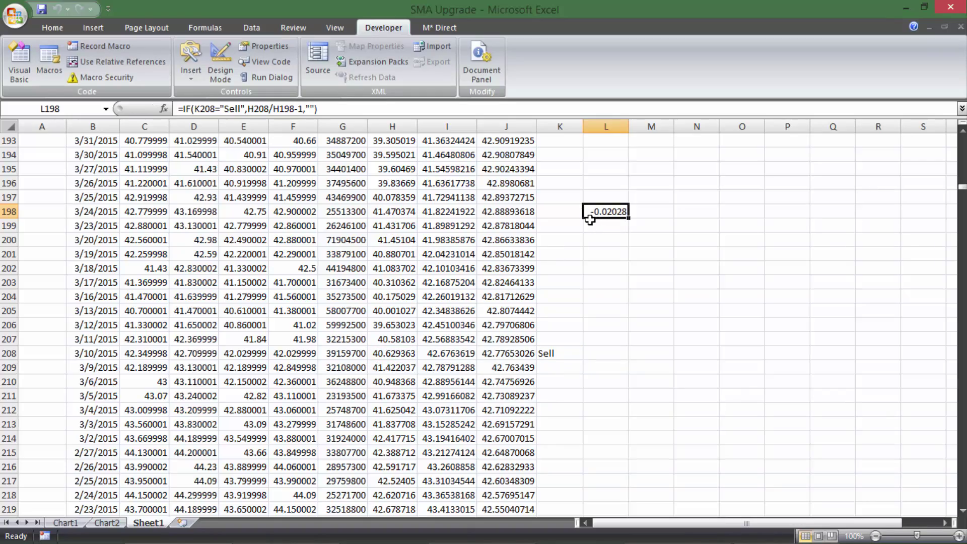
{"action": "scroll", "coordinate": [579, 233], "scroll_direction": "up", "scroll_amount": 20}
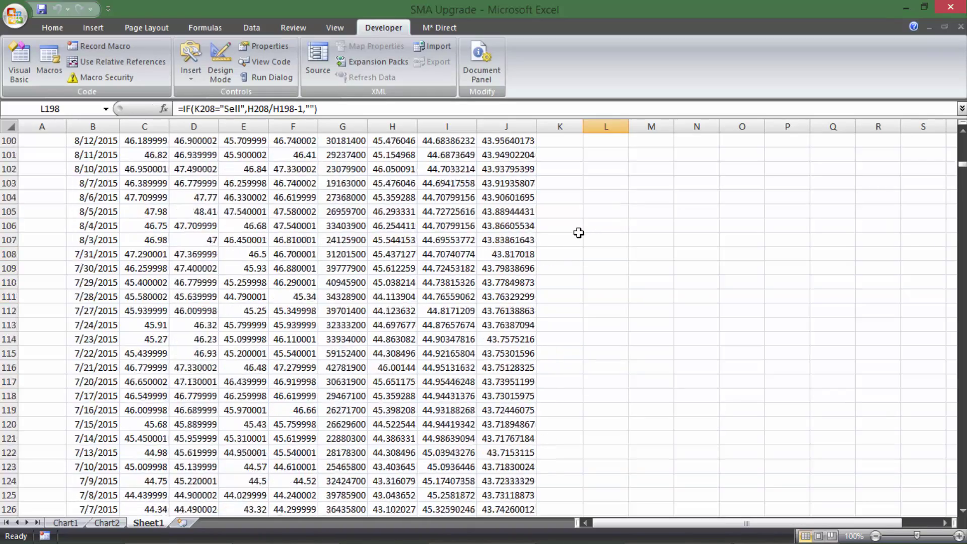
{"action": "scroll", "coordinate": [579, 233], "scroll_direction": "up", "scroll_amount": 20}
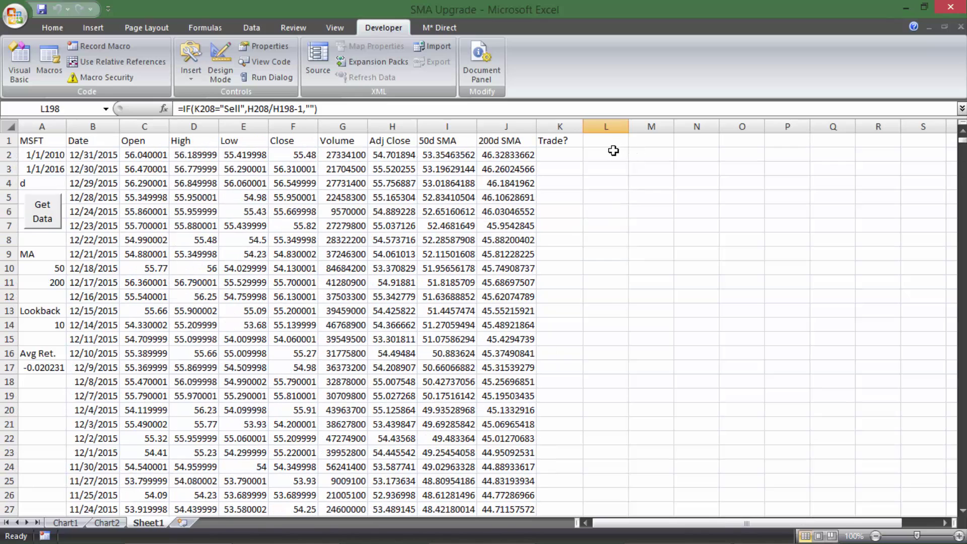
In the dataget code, replace the empty-text result of the L2 IF with a nested copy of the whole IF expression.
{"action": "left_click", "coordinate": [613, 151]}
{"action": "left_click", "coordinate": [19, 60]}
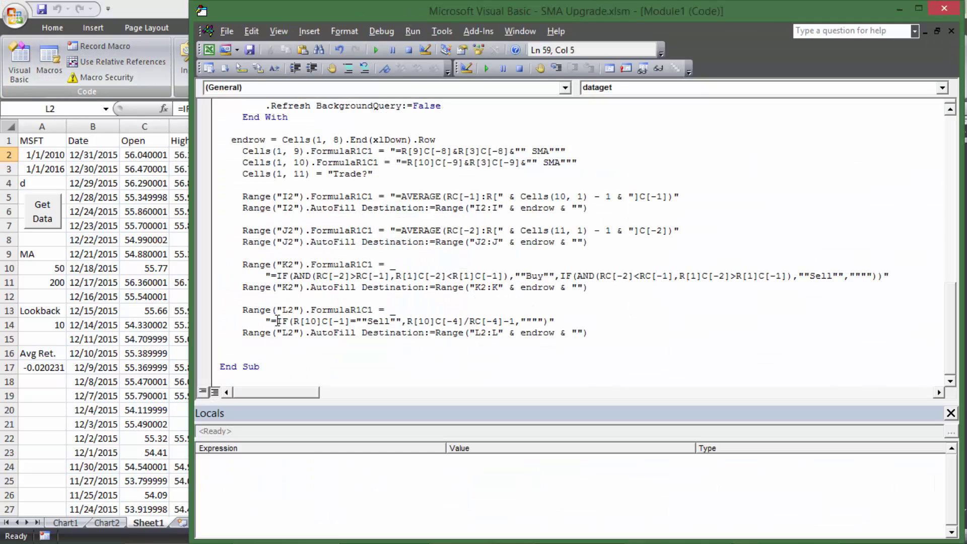
{"action": "left_click_drag", "start_coordinate": [277, 321], "coordinate": [544, 321]}
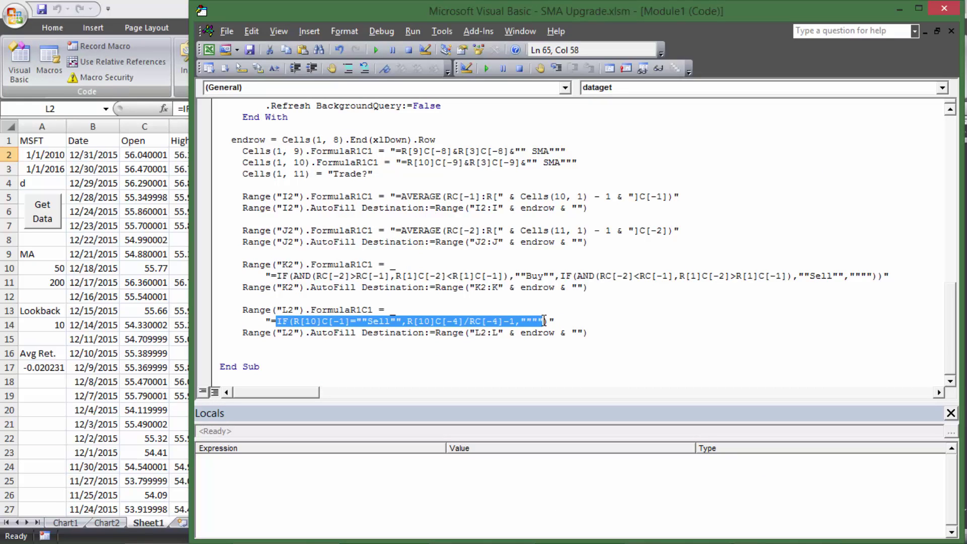
{"action": "left_click_drag", "start_coordinate": [276, 321], "coordinate": [550, 321]}
{"action": "key", "text": "ctrl+c"}
{"action": "left_click", "coordinate": [545, 322]}
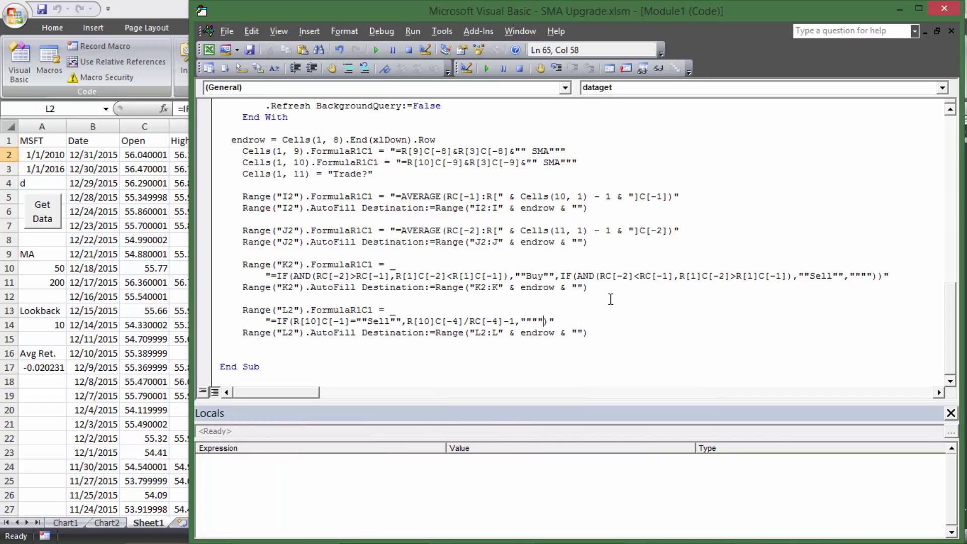
{"action": "key", "text": "BackSpace"}
{"action": "key", "text": "BackSpace"}
{"action": "key", "text": "ctrl+v"}
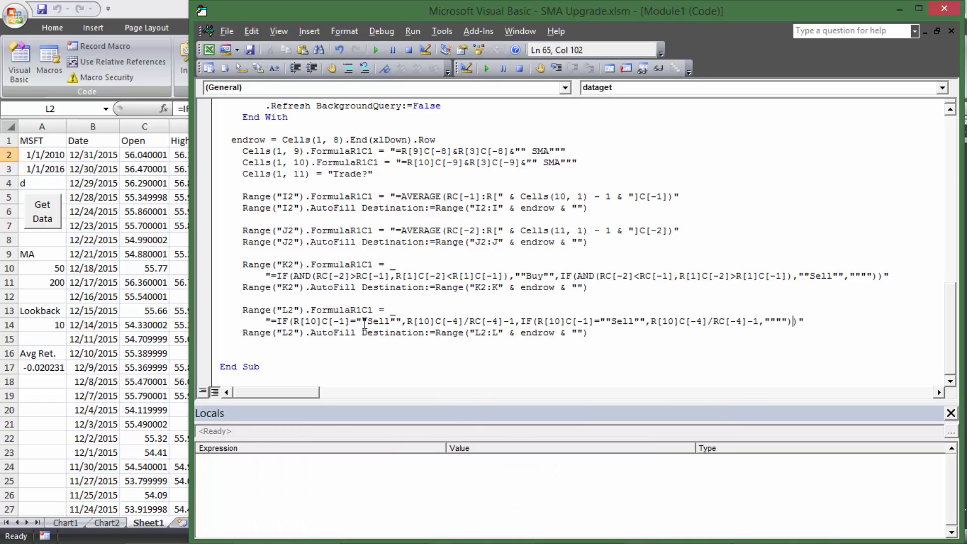
Change the condition of the nested IF in the L2 formula string from Sell to Buy.
{"action": "left_click_drag", "start_coordinate": [408, 323], "coordinate": [594, 321]}
{"action": "left_click", "coordinate": [517, 321]}
{"action": "double_click", "coordinate": [622, 320]}
{"action": "type", "text": "Buy"}
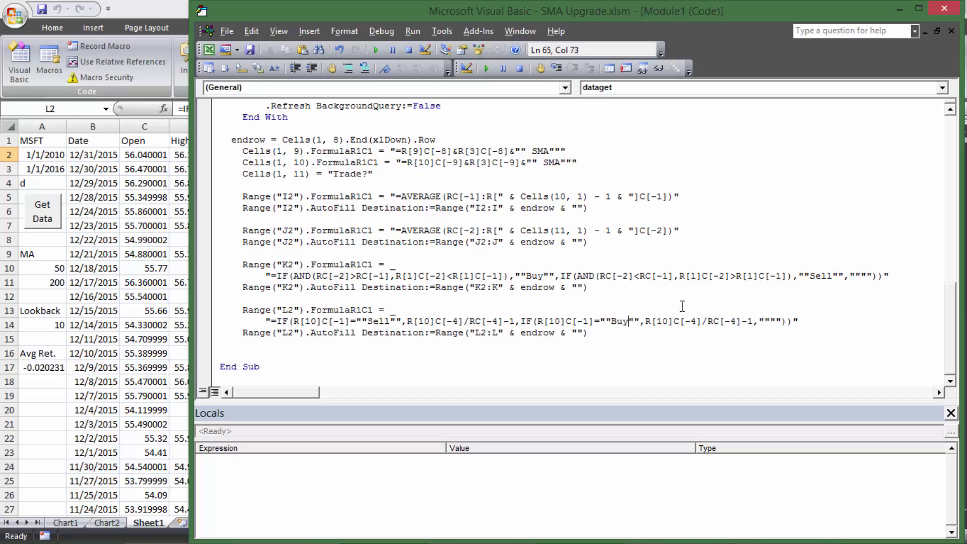
In the nested Buy branch of the L2 formula string, remove the [10] row offset from the return's numerator.
{"action": "left_click", "coordinate": [663, 321]}
{"action": "left_click", "coordinate": [734, 330], "text": "shift"}
{"action": "left_click", "coordinate": [730, 322], "text": "shift"}
{"action": "left_click", "coordinate": [708, 322]}
{"action": "left_click", "coordinate": [730, 321]}
{"action": "left_click", "coordinate": [673, 320]}
{"action": "key", "text": "BackSpace"}
{"action": "key", "text": "BackSpace"}
{"action": "key", "text": "BackSpace"}
{"action": "key", "text": "BackSpace"}
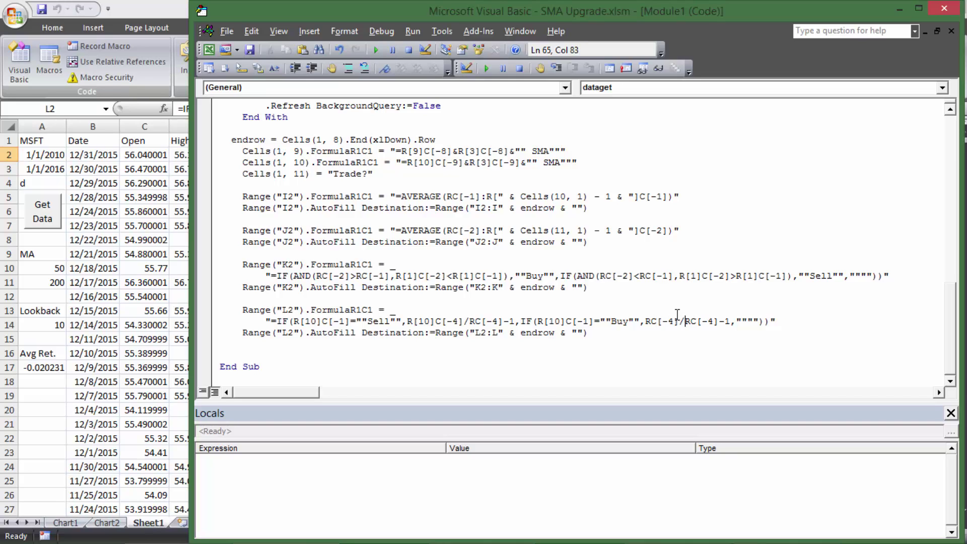
Add the [10] row offset to the divisor of the Buy return, making it RC[-4]/R[10]C[-4]-1.
{"action": "type", "text": "[10]"}
{"action": "left_click", "coordinate": [717, 325]}
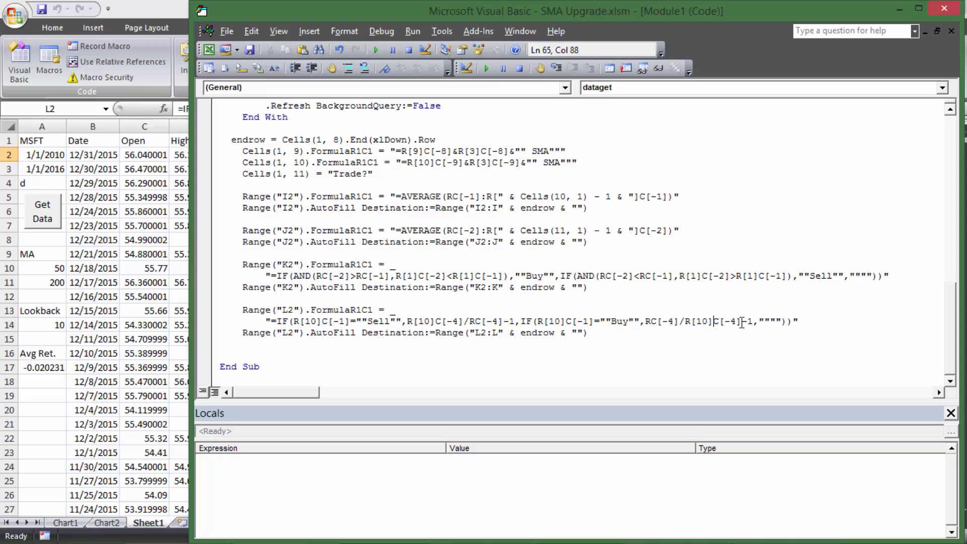
{"action": "left_click", "coordinate": [767, 321]}
{"action": "left_click_drag", "start_coordinate": [759, 321], "coordinate": [801, 323]}
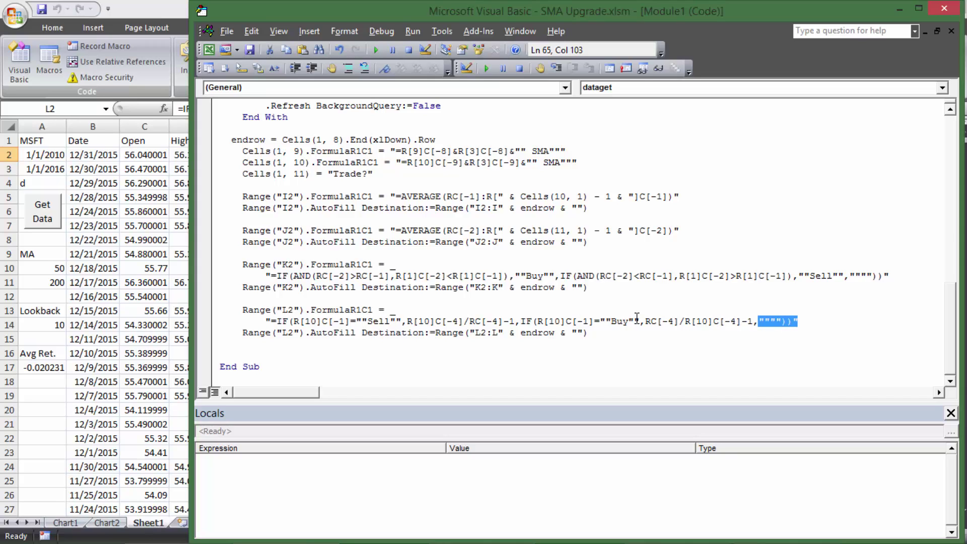
{"action": "left_click", "coordinate": [793, 321]}
{"action": "left_click", "coordinate": [752, 299]}
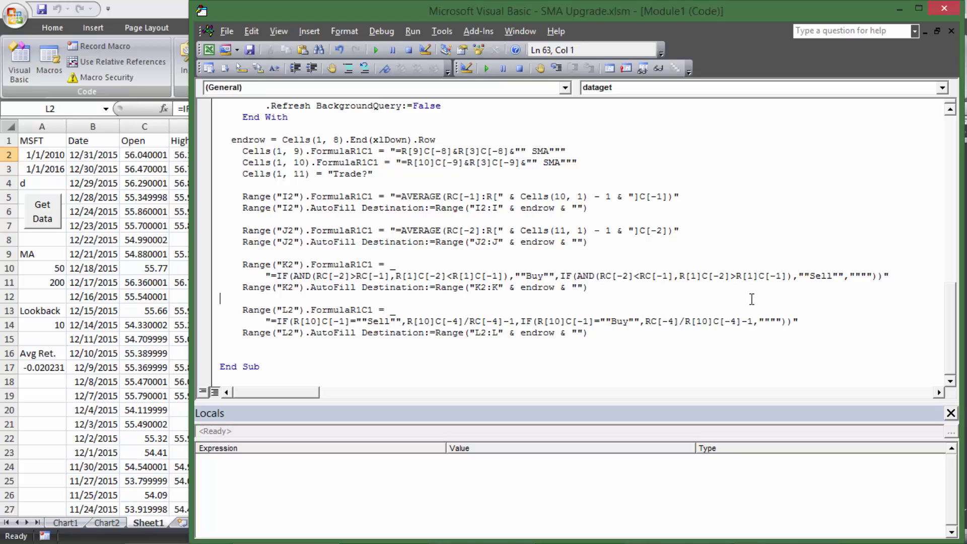
Run Get Data on the worksheet and check the references of the return formula in L138.
{"action": "key", "text": "alt+F11"}
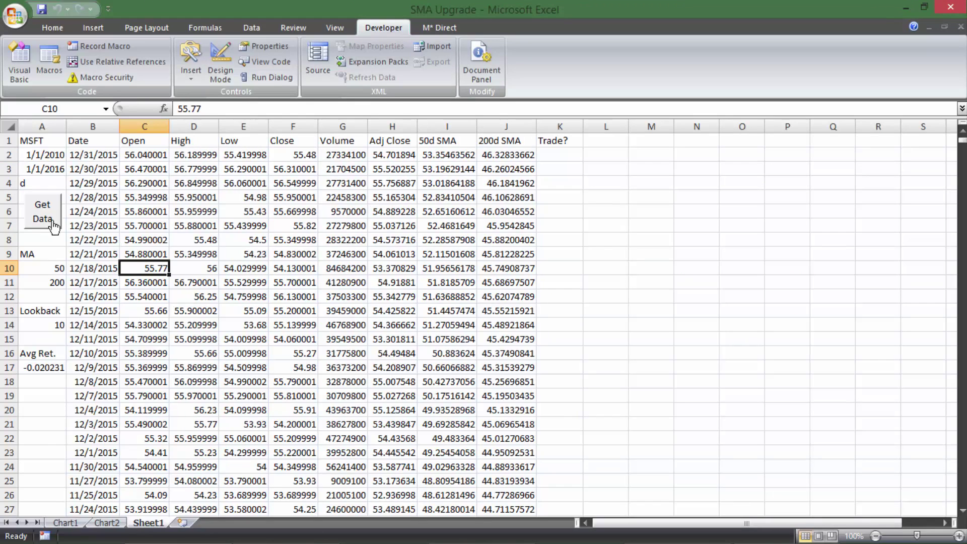
{"action": "left_click", "coordinate": [43, 212]}
{"action": "scroll", "coordinate": [618, 173], "scroll_direction": "down", "scroll_amount": 19}
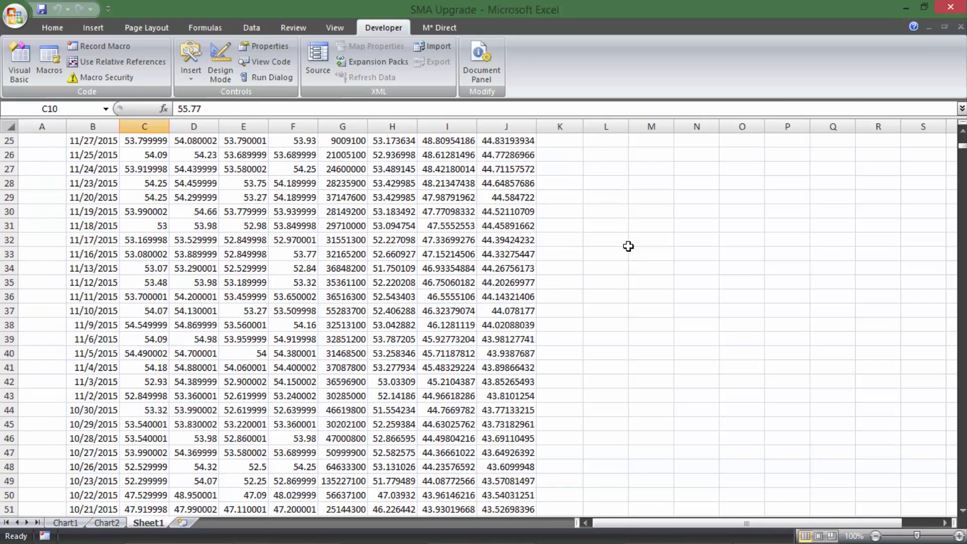
{"action": "scroll", "coordinate": [621, 251], "scroll_direction": "down", "scroll_amount": 20}
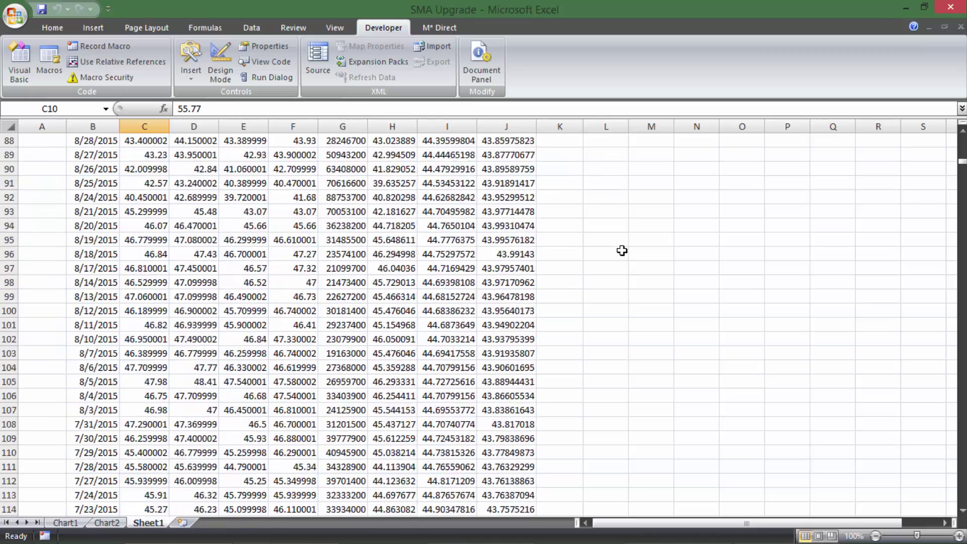
{"action": "scroll", "coordinate": [615, 324], "scroll_direction": "down", "scroll_amount": 2}
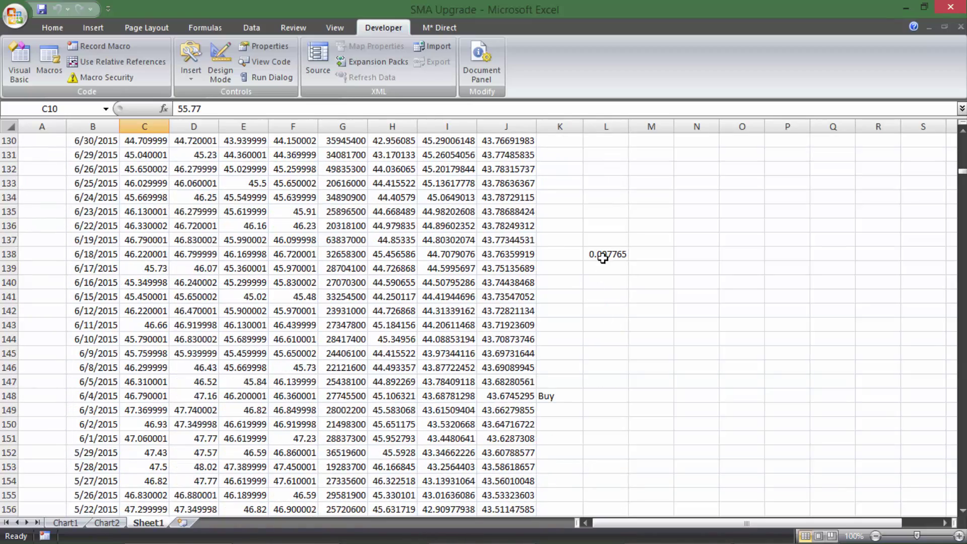
{"action": "left_click", "coordinate": [607, 255]}
{"action": "left_click", "coordinate": [573, 107]}
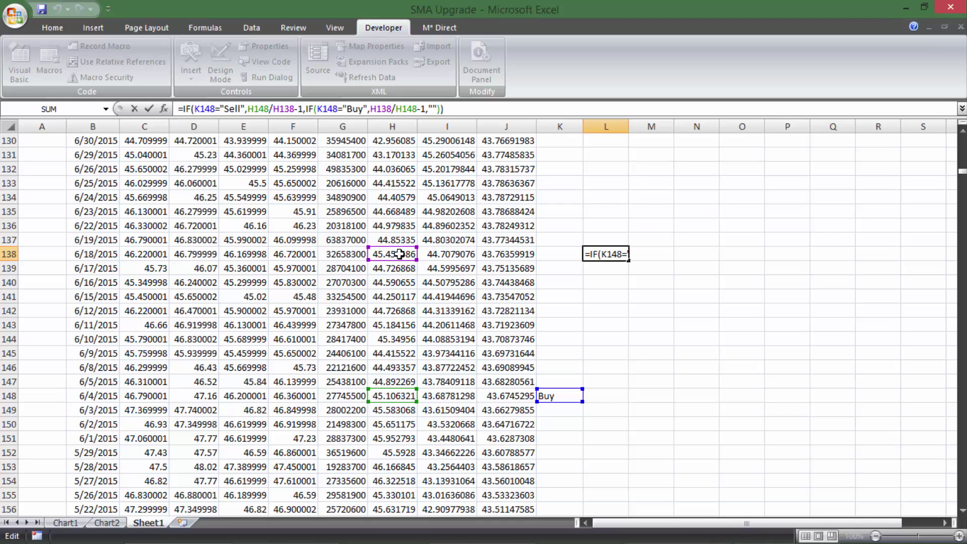
{"action": "key", "text": "Return"}
{"action": "key", "text": "Up"}
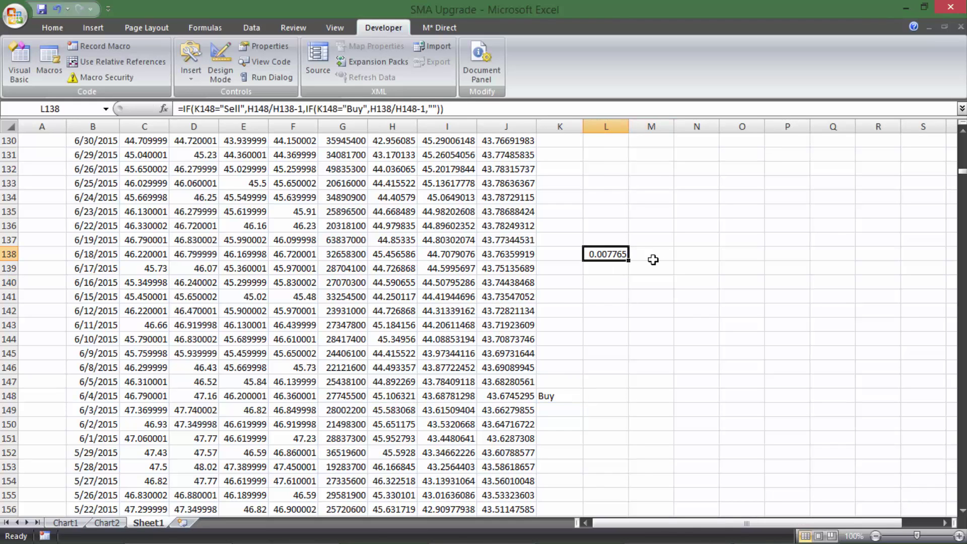
Format the return in L138 as a percentage with two decimal places.
{"action": "left_click", "coordinate": [52, 27]}
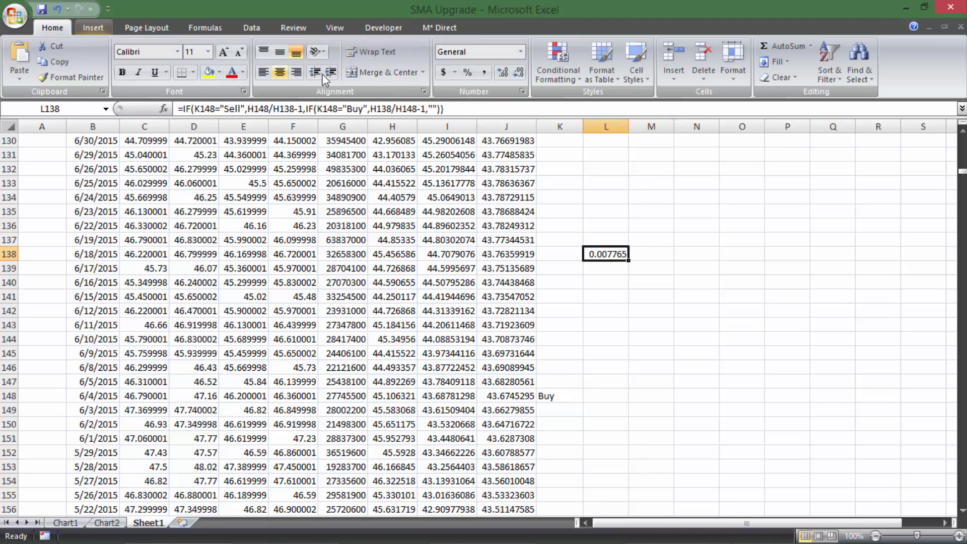
{"action": "left_click", "coordinate": [467, 72]}
{"action": "left_click", "coordinate": [503, 76]}
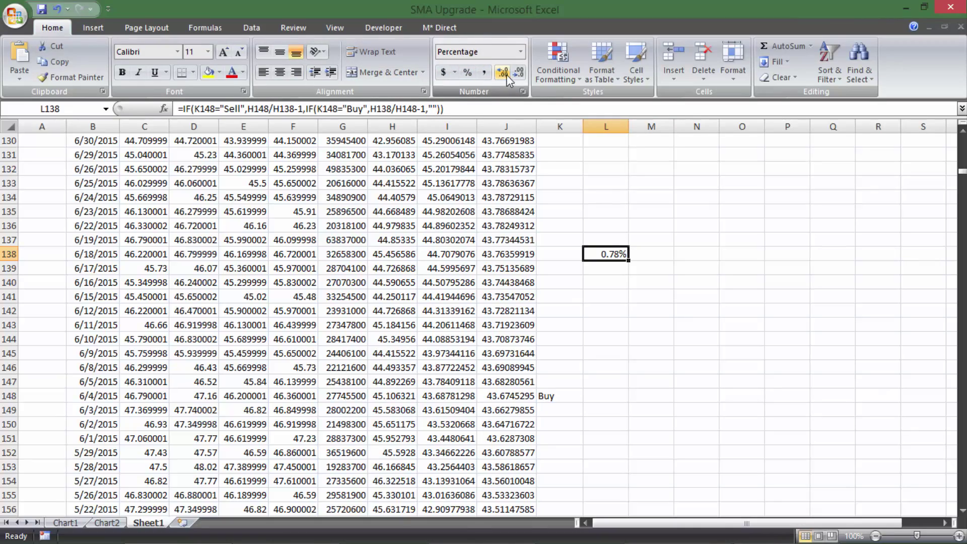
{"action": "left_click", "coordinate": [650, 270]}
{"action": "scroll", "coordinate": [645, 293], "scroll_direction": "up", "scroll_amount": 1}
{"action": "scroll", "coordinate": [644, 293], "scroll_direction": "up", "scroll_amount": 20}
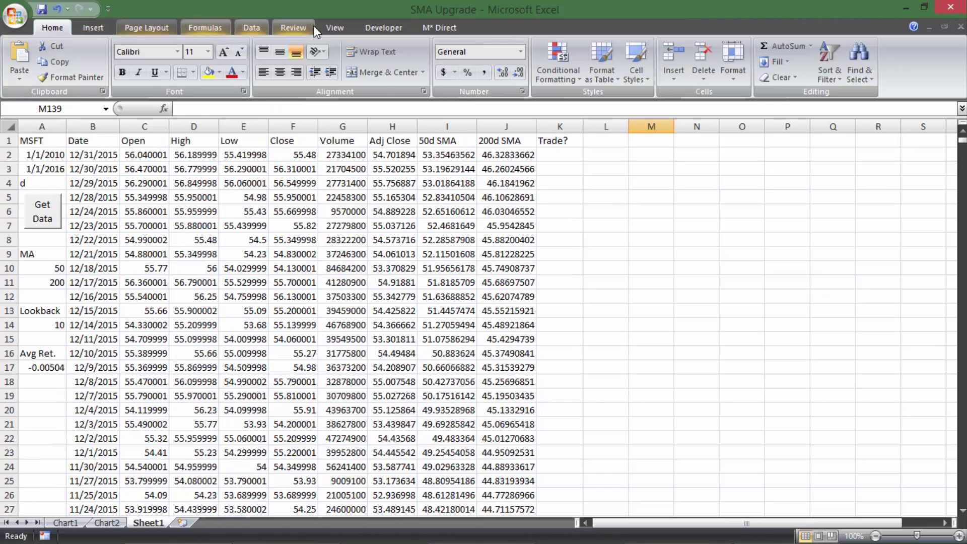
In the dataget code, replace the fixed 10 in the L2 formula's Sell condition with " & Range("A14") & ".
{"action": "left_click", "coordinate": [383, 27]}
{"action": "left_click", "coordinate": [20, 63]}
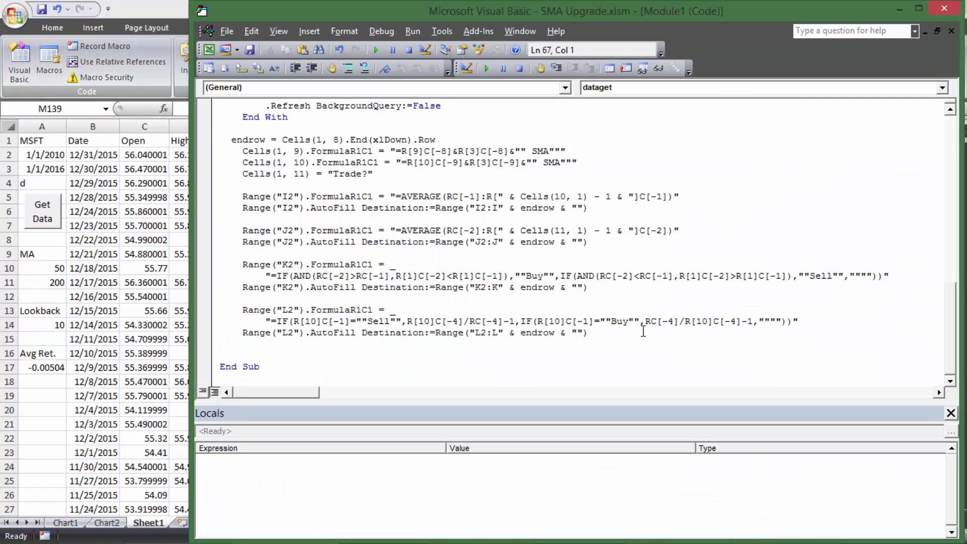
{"action": "left_click", "coordinate": [641, 330]}
{"action": "left_click_drag", "start_coordinate": [320, 321], "coordinate": [305, 321]}
{"action": "type", "text": "\"&&\""}
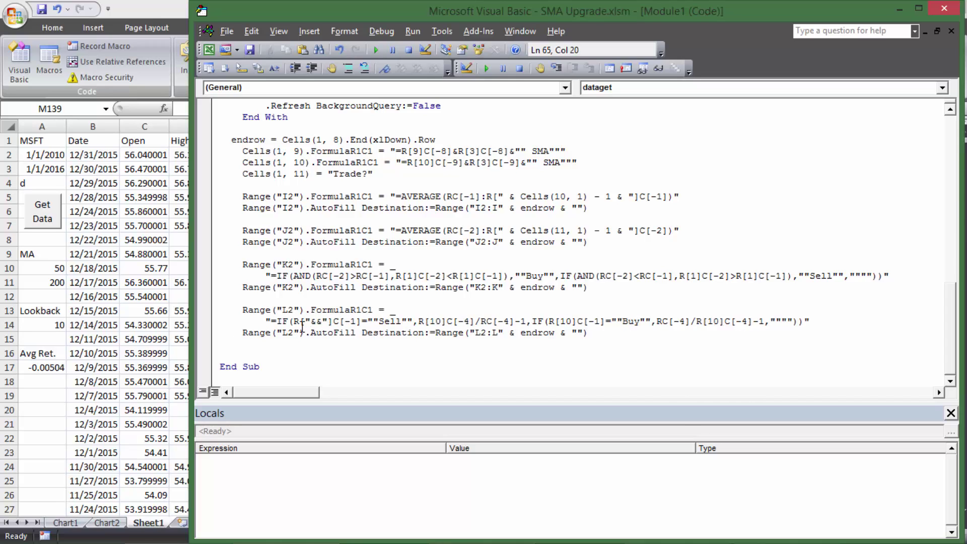
{"action": "key", "text": "Left"}
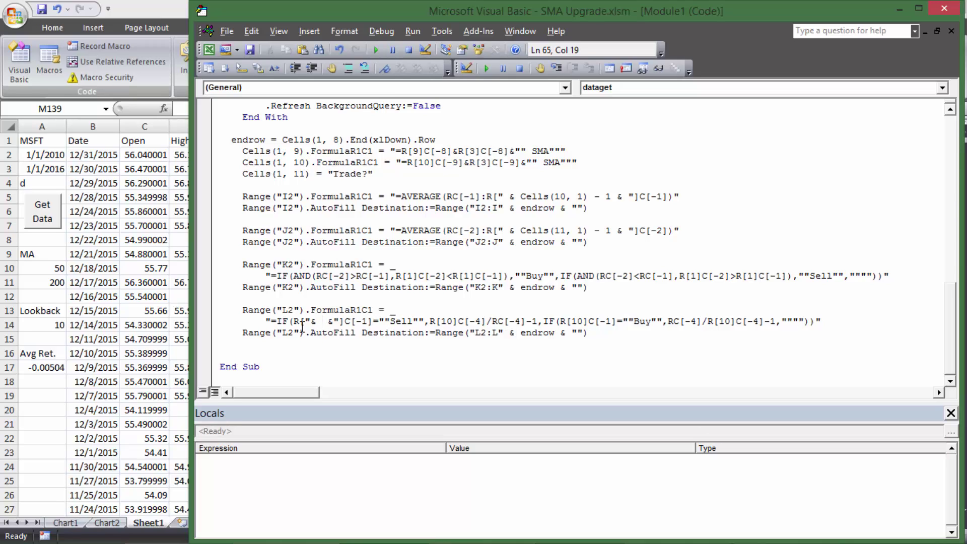
{"action": "type", "text": "Row"}
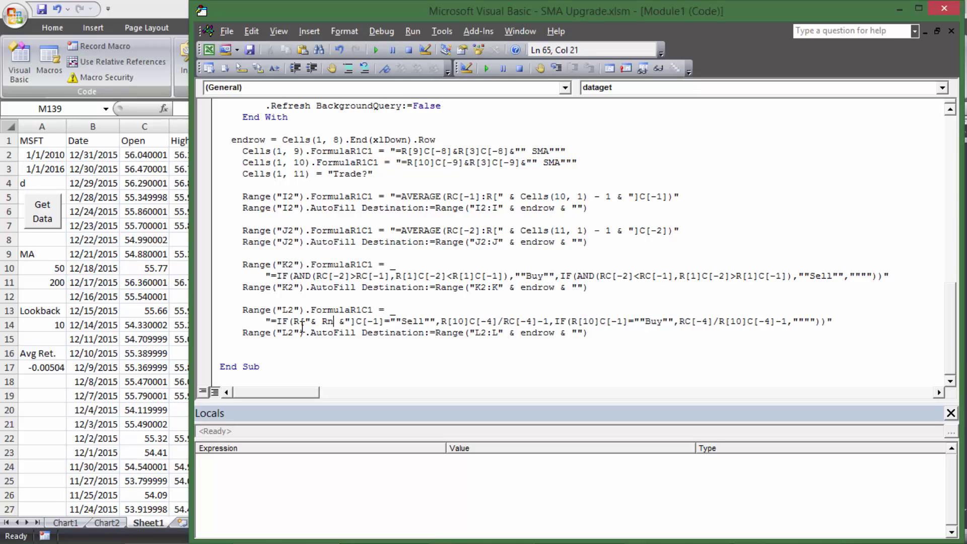
{"action": "key", "text": "BackSpace"}
{"action": "key", "text": "BackSpace"}
{"action": "type", "text": "ange(\"A"}
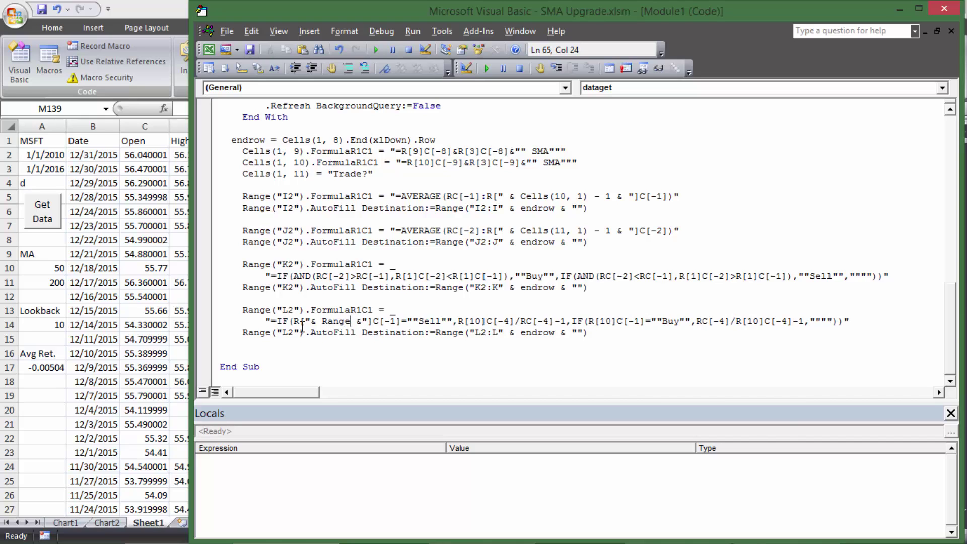
{"action": "type", "text": "14"}
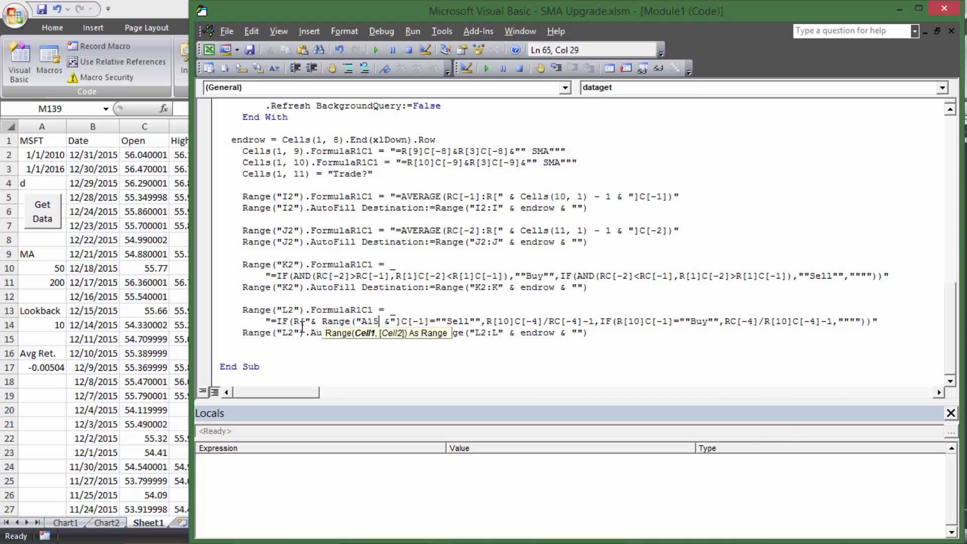
{"action": "type", "text": ")"}
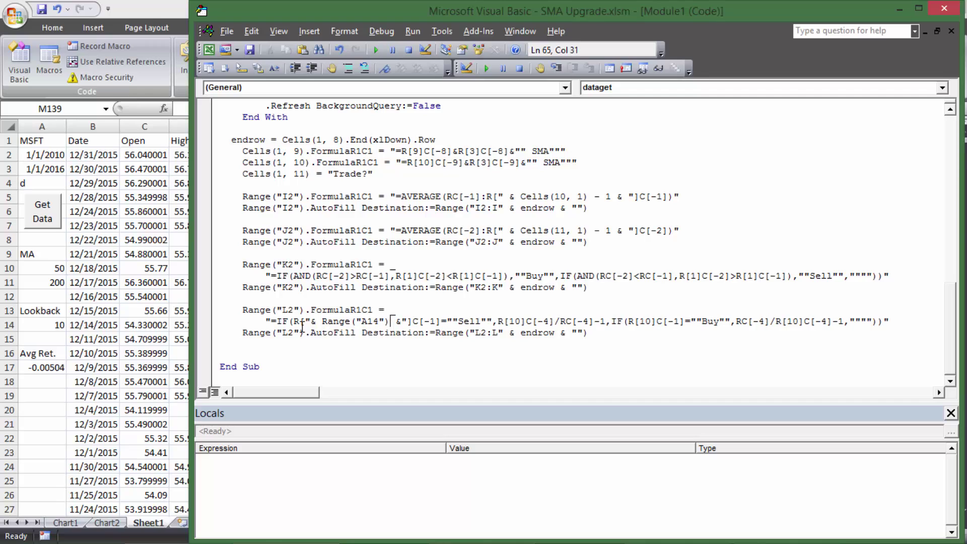
{"action": "left_click", "coordinate": [390, 278]}
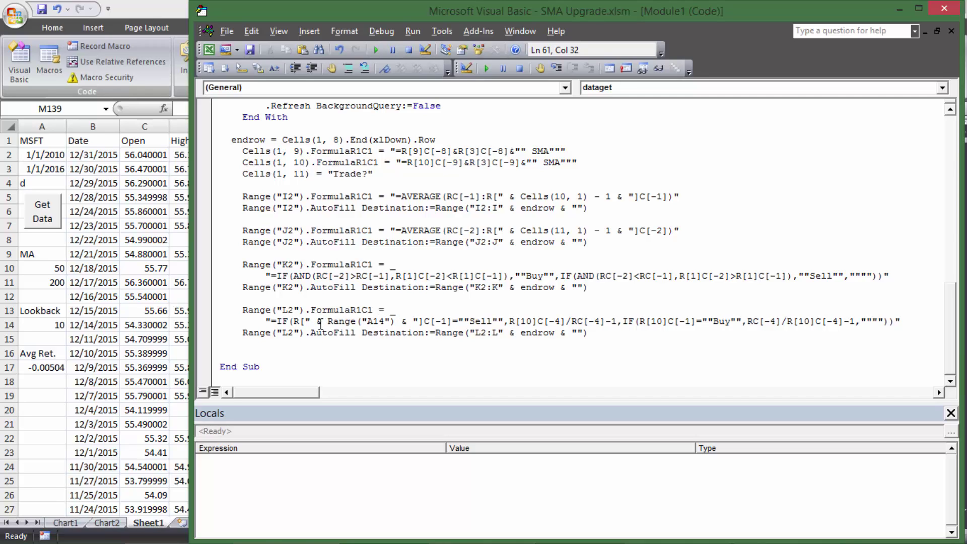
Copy the " & Range("A14") & " expression over the remaining three fixed 10 offsets in the L2 formula string.
{"action": "left_click_drag", "start_coordinate": [306, 323], "coordinate": [418, 323]}
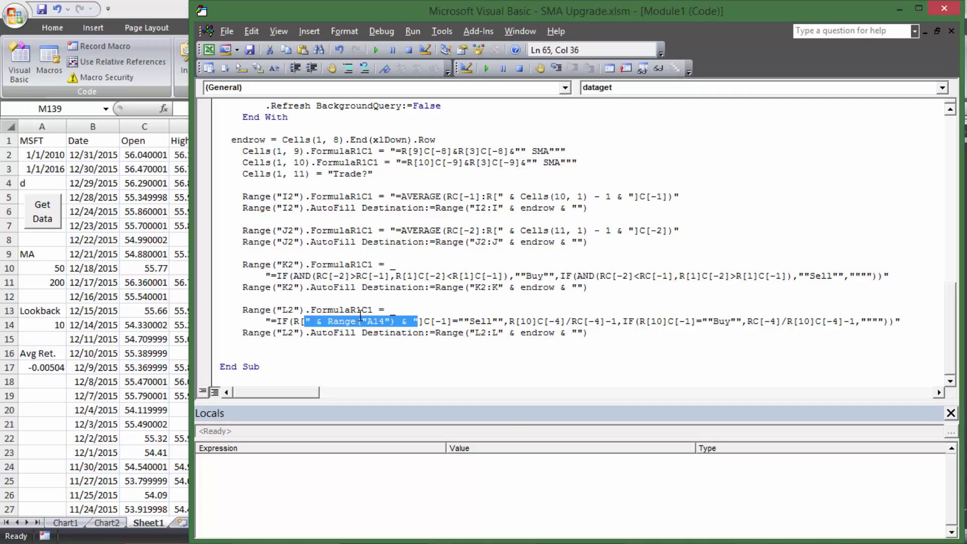
{"action": "key", "text": "ctrl+c"}
{"action": "left_click_drag", "start_coordinate": [521, 321], "coordinate": [528, 319]}
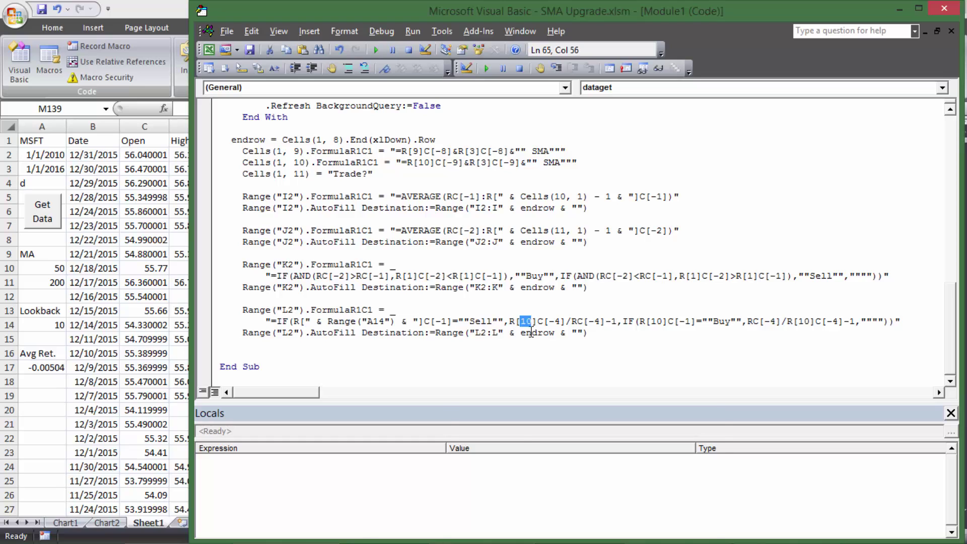
{"action": "key", "text": "ctrl+v"}
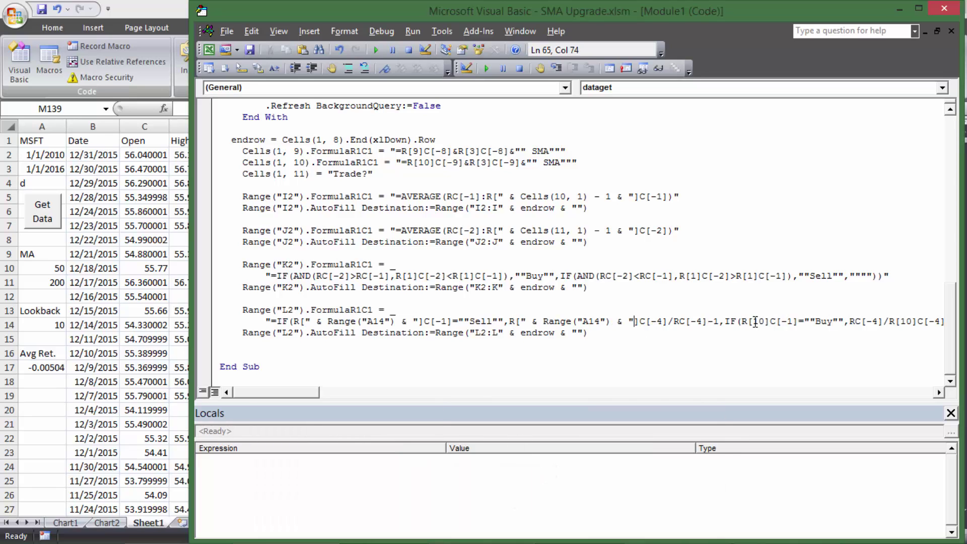
{"action": "left_click_drag", "start_coordinate": [756, 321], "coordinate": [763, 321]}
{"action": "key", "text": "ctrl+v"}
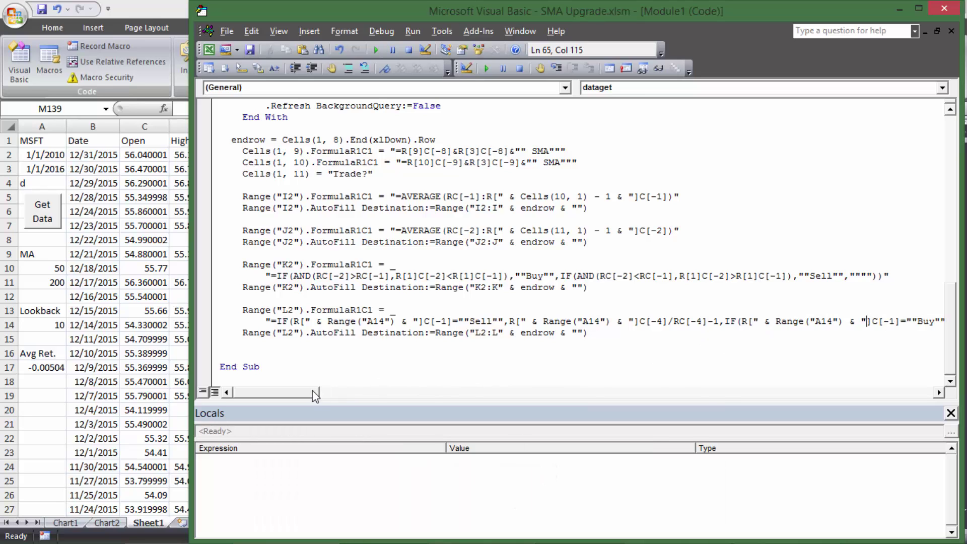
{"action": "left_click_drag", "start_coordinate": [312, 391], "coordinate": [336, 390]}
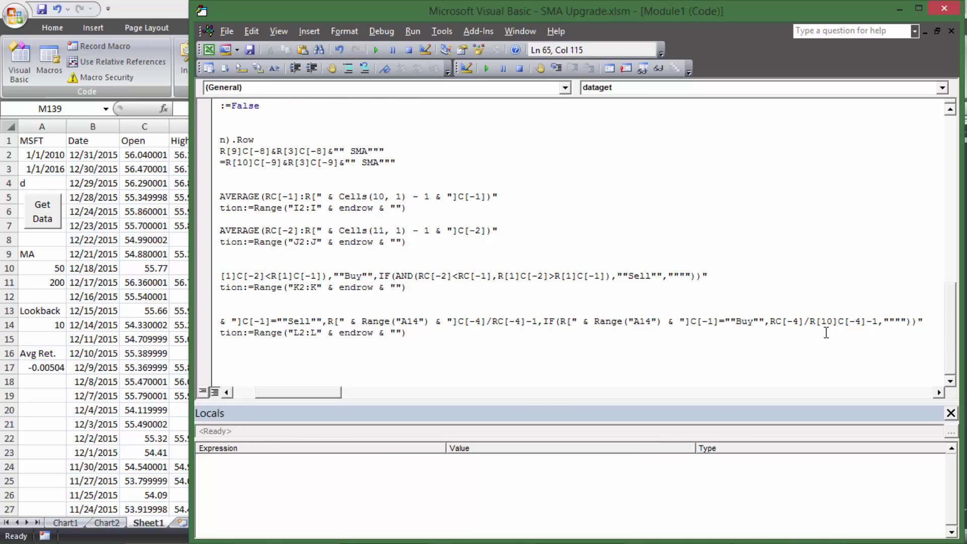
{"action": "left_click_drag", "start_coordinate": [831, 321], "coordinate": [826, 321]}
{"action": "key", "text": "ctrl+v"}
Run Get Data on the worksheet and inspect the references of the generated formula in L2.
{"action": "left_click_drag", "start_coordinate": [305, 394], "coordinate": [252, 393]}
{"action": "left_click", "coordinate": [184, 285]}
{"action": "left_click", "coordinate": [57, 214]}
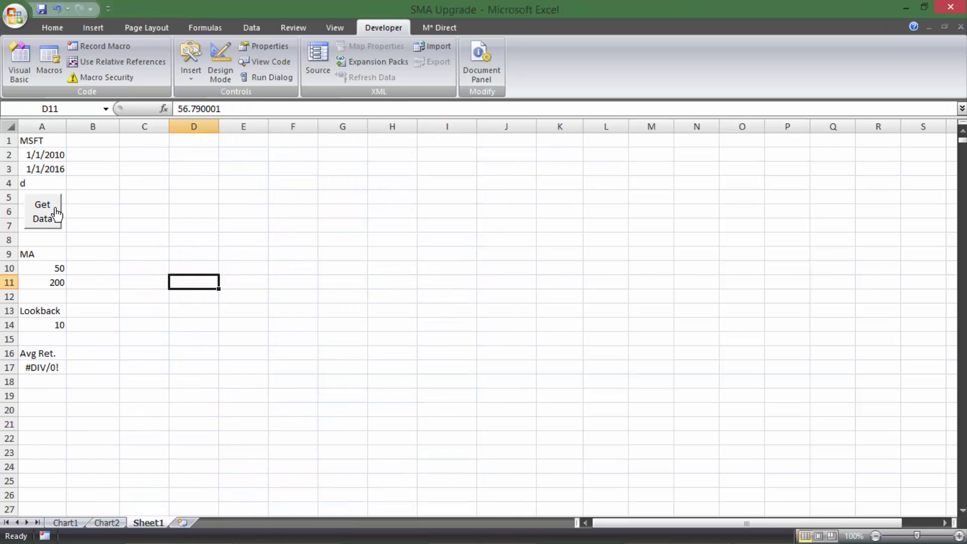
{"action": "left_click", "coordinate": [550, 155]}
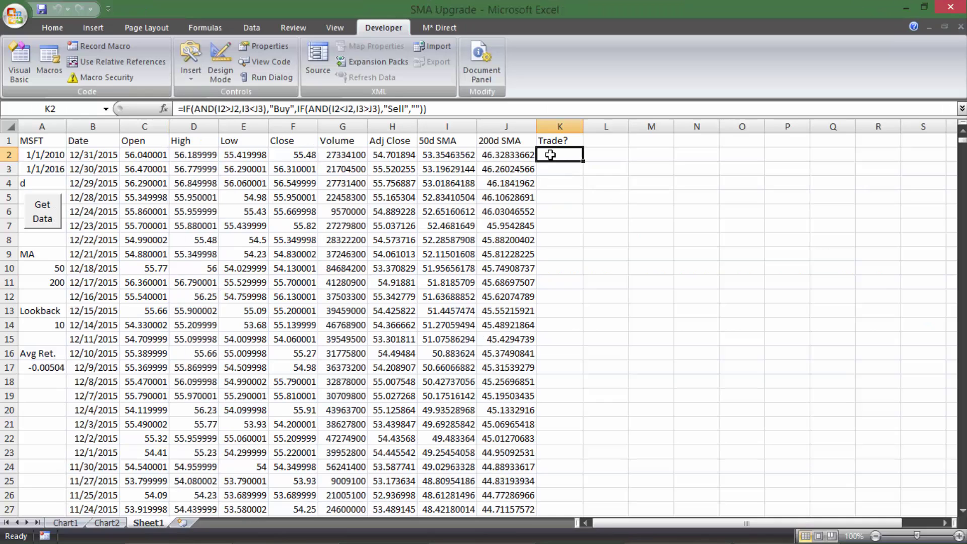
{"action": "left_click", "coordinate": [609, 151]}
{"action": "key", "text": "F2"}
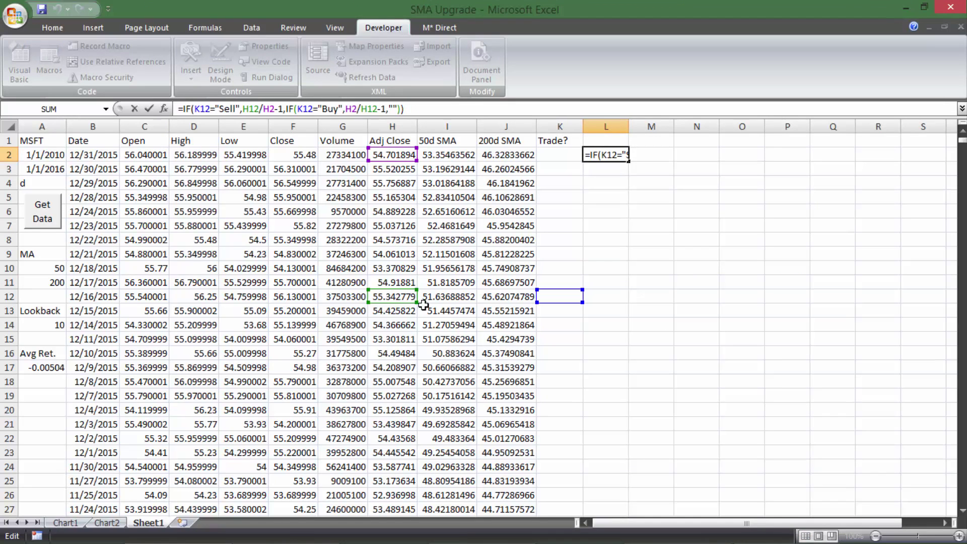
{"action": "key", "text": "Escape"}
Set the Lookback value in A14 to 15 and rerun Get Data.
{"action": "left_click", "coordinate": [32, 325]}
{"action": "type", "text": "15"}
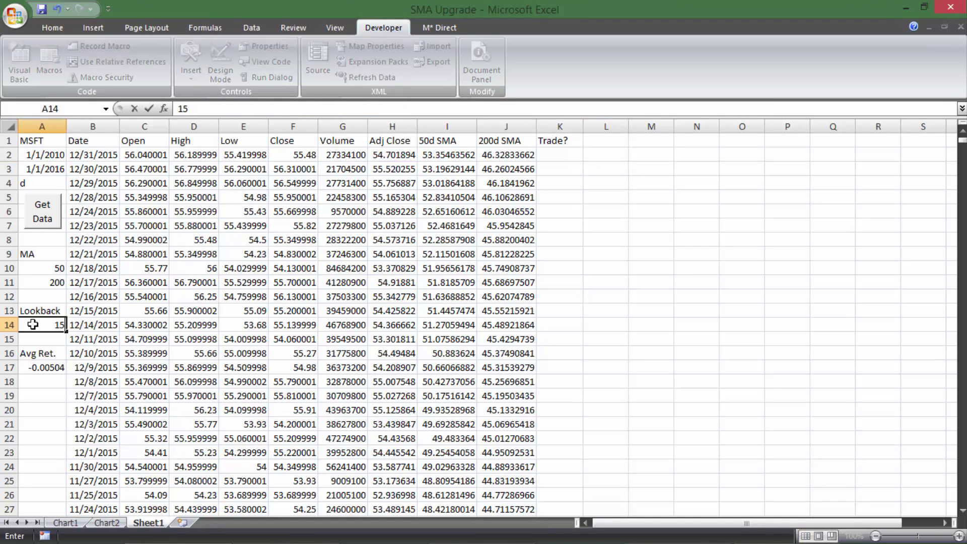
{"action": "key", "text": "Return"}
{"action": "left_click", "coordinate": [44, 212]}
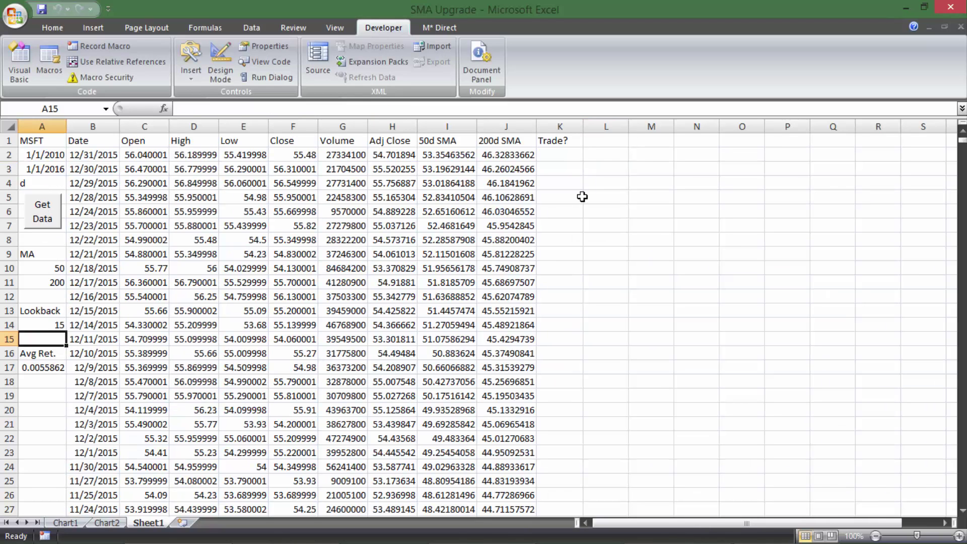
Check which rows the return formula in L3 refers to with the new lookback.
{"action": "left_click", "coordinate": [621, 167]}
{"action": "left_click", "coordinate": [539, 107]}
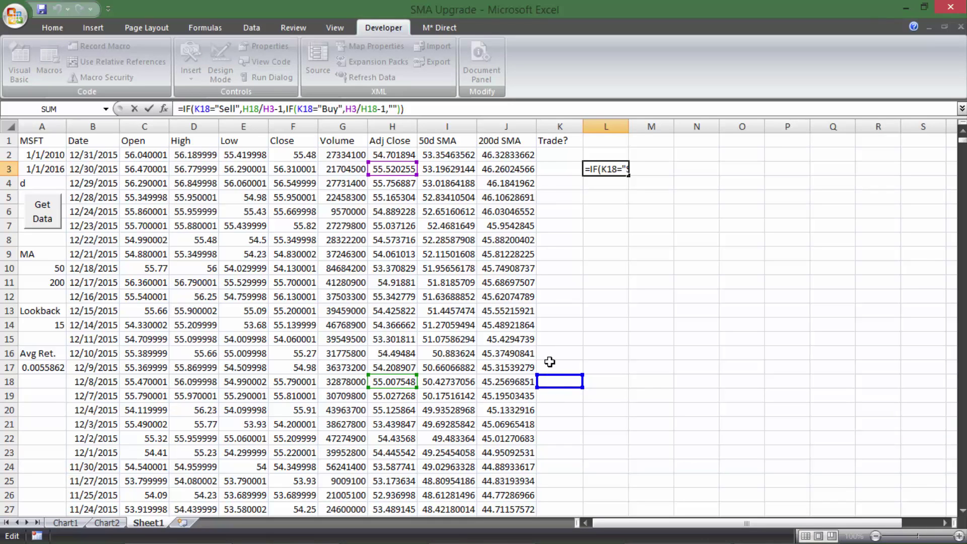
{"action": "left_click", "coordinate": [623, 283]}
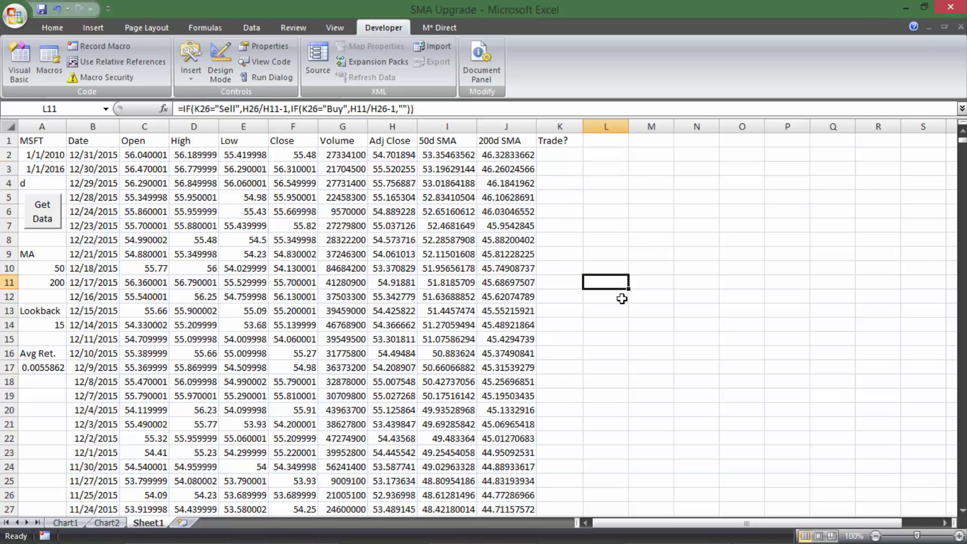
Inspect the formula that calculates the average return in A17.
{"action": "left_click", "coordinate": [35, 367]}
{"action": "type", "text": "=AVERAGE(L:L)"}
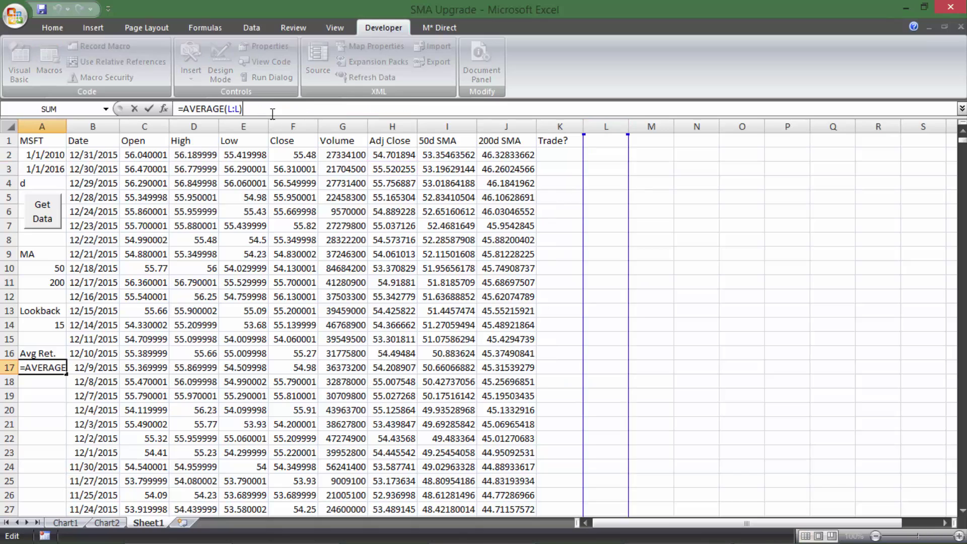
{"action": "key", "text": "ctrl+Return"}
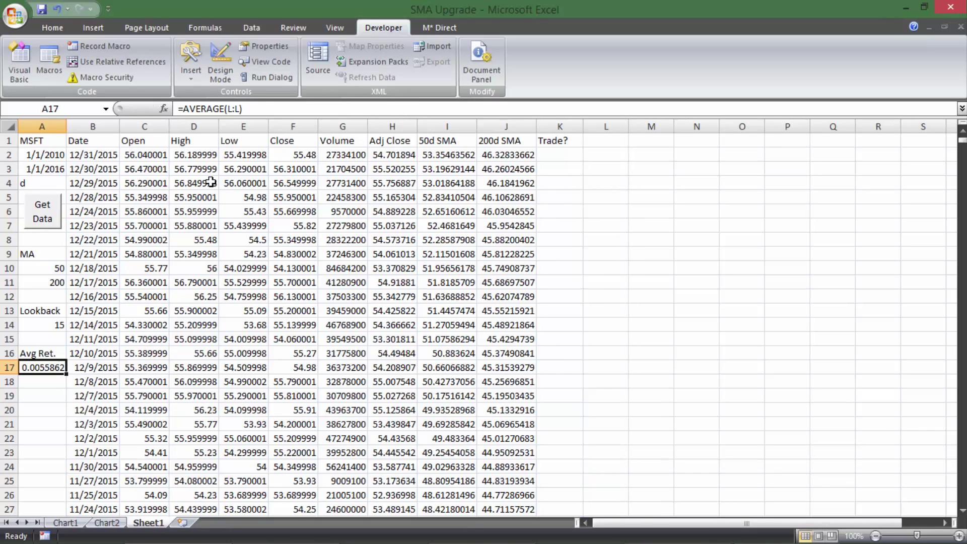
Format the average return in A17 as a percentage with two decimal places.
{"action": "left_click", "coordinate": [66, 29]}
{"action": "left_click", "coordinate": [468, 72]}
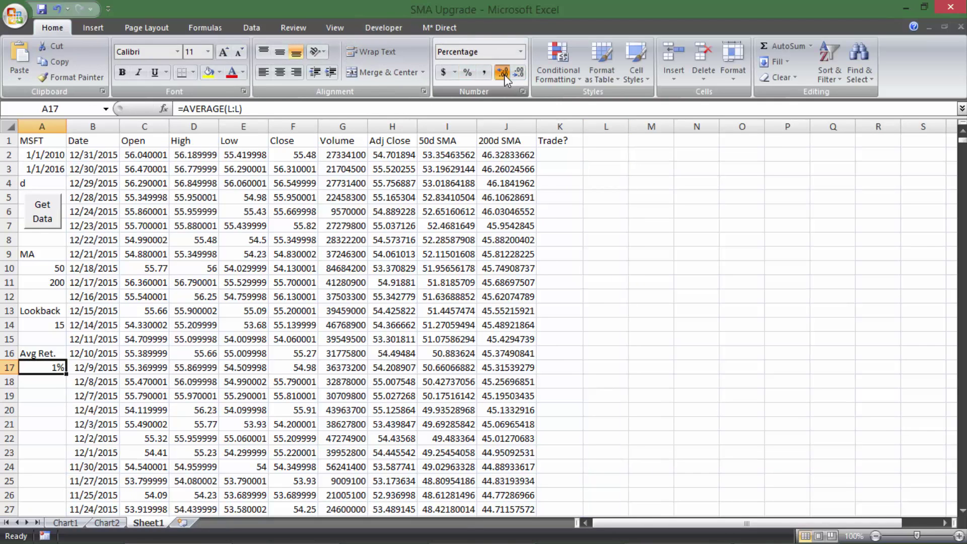
{"action": "left_click", "coordinate": [504, 75]}
{"action": "left_click", "coordinate": [504, 74]}
{"action": "left_click", "coordinate": [110, 364]}
Label A19 as Best and calculate the highest return in A20 with =MAX(L:L).
{"action": "left_click", "coordinate": [42, 396]}
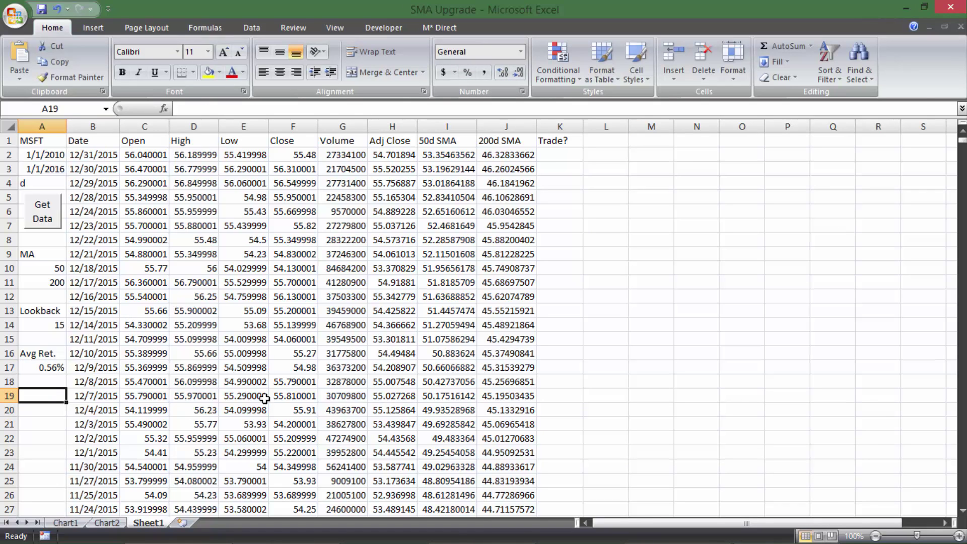
{"action": "type", "text": "Best"}
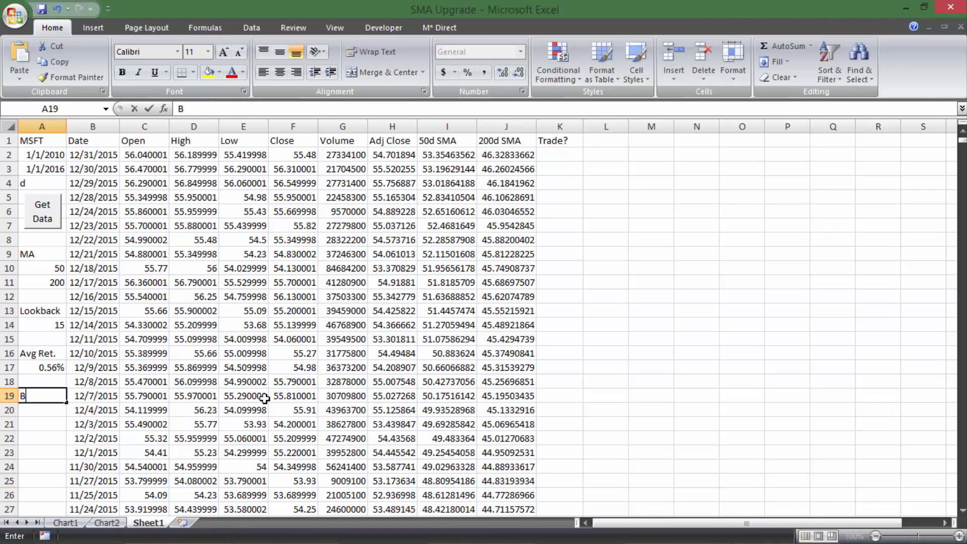
{"action": "key", "text": "Return"}
{"action": "type", "text": "=max"}
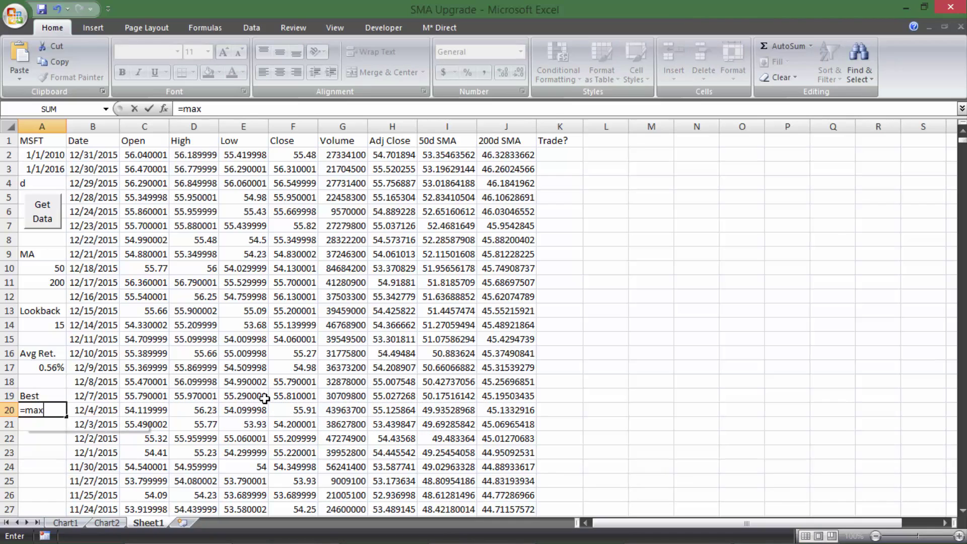
{"action": "key", "text": "Tab"}
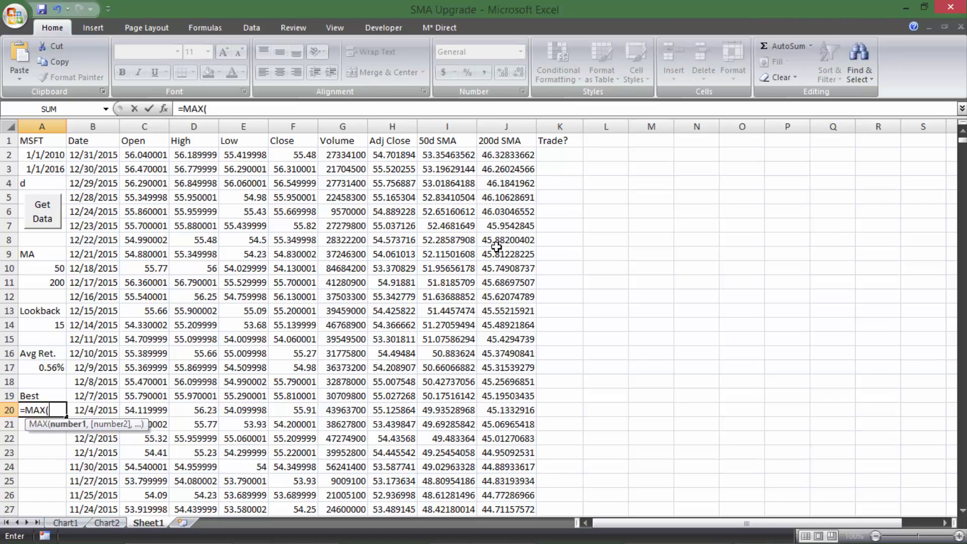
{"action": "left_click", "coordinate": [607, 127]}
{"action": "key", "text": "Return"}
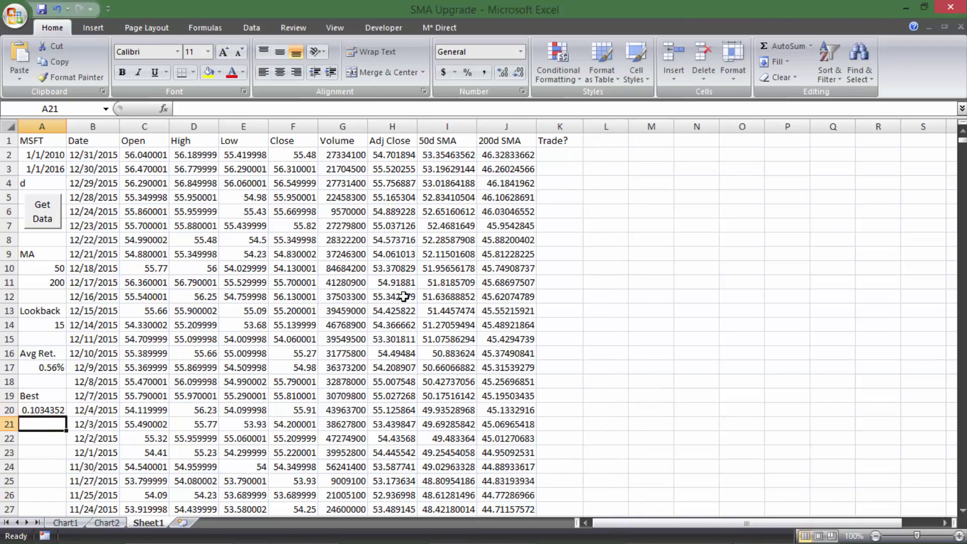
Format the best return in A20 as a percentage with two decimal places.
{"action": "left_click", "coordinate": [59, 407]}
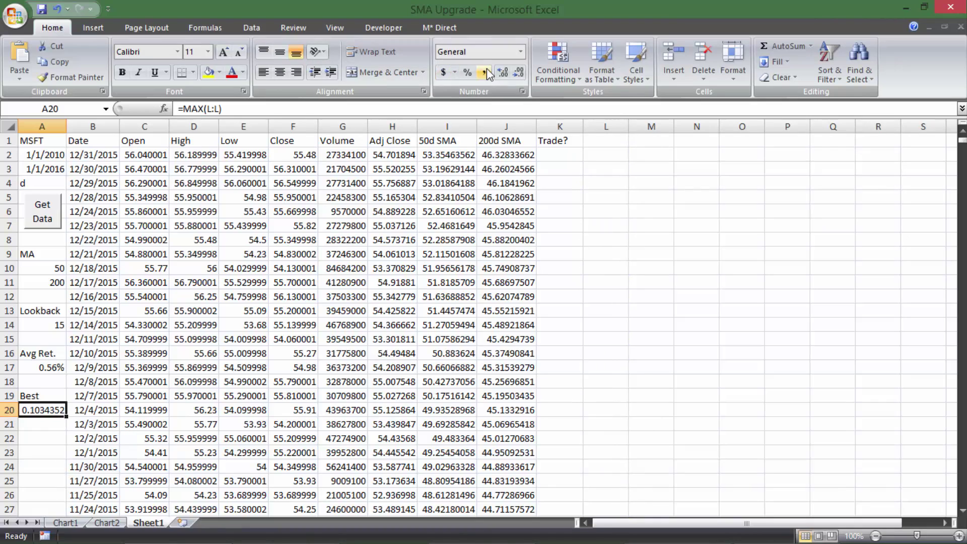
{"action": "left_click", "coordinate": [468, 72]}
{"action": "left_click", "coordinate": [501, 73]}
{"action": "left_click", "coordinate": [500, 75]}
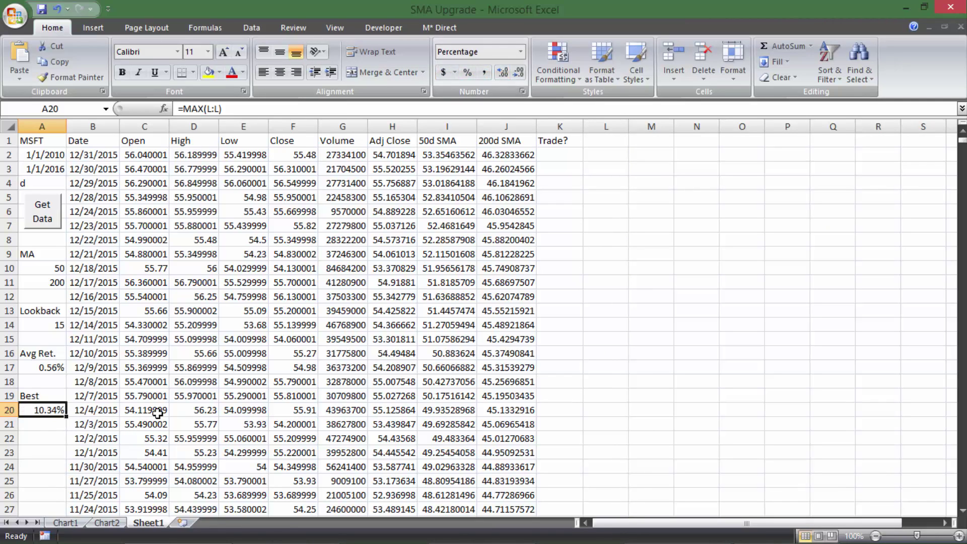
{"action": "left_click", "coordinate": [156, 410]}
Label A22 as Worst and calculate the lowest return in A23 with =MIN(L:L).
{"action": "left_click", "coordinate": [42, 437]}
{"action": "type", "text": "Worst"}
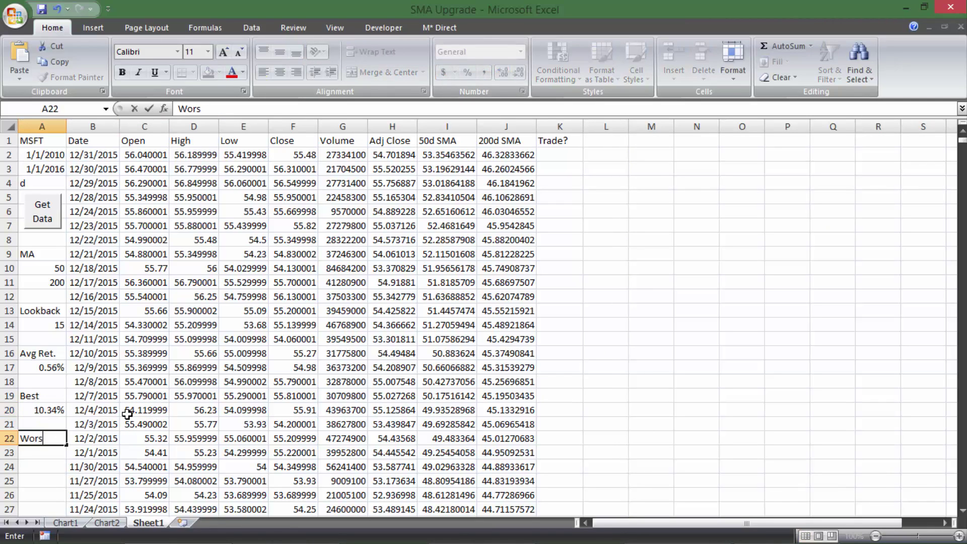
{"action": "key", "text": "Return"}
{"action": "type", "text": "=min"}
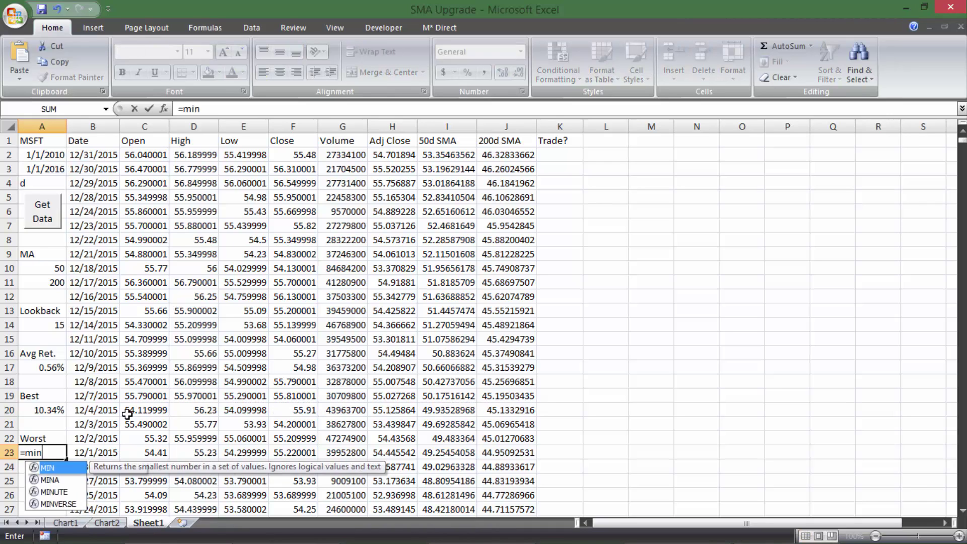
{"action": "key", "text": "Tab"}
{"action": "left_click", "coordinate": [609, 126]}
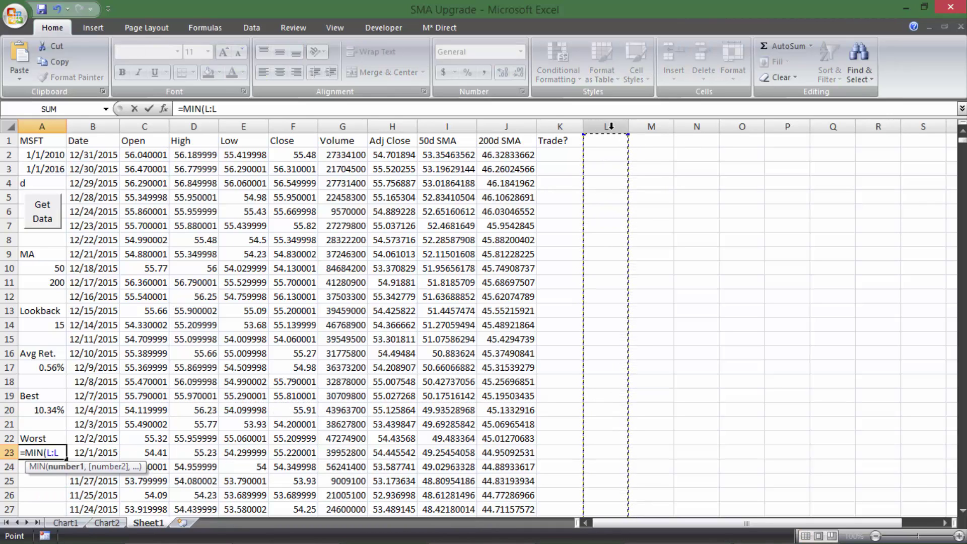
{"action": "key", "text": "Return"}
Format the worst return in A23 as a percentage with two decimal places.
{"action": "key", "text": "Up"}
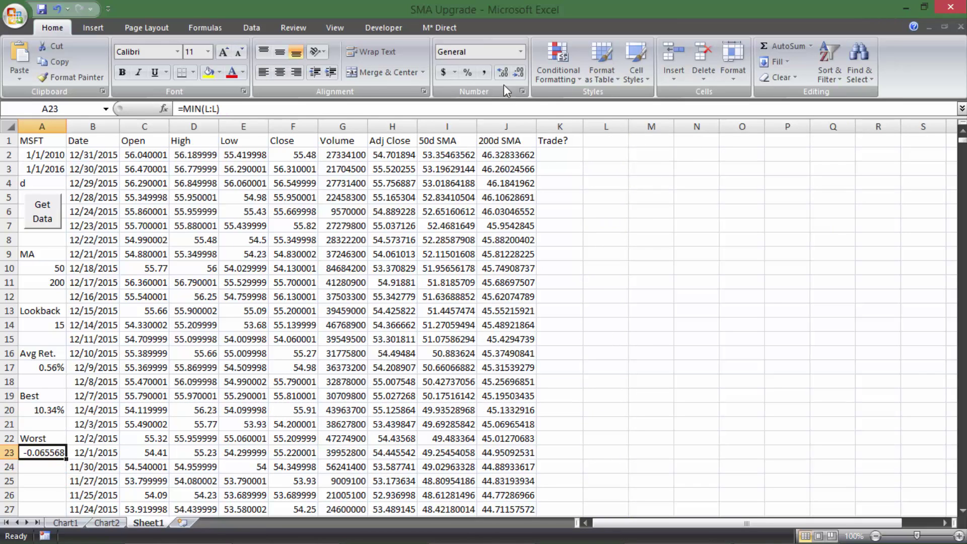
{"action": "left_click", "coordinate": [468, 72]}
{"action": "left_click", "coordinate": [503, 72]}
{"action": "left_click", "coordinate": [502, 72]}
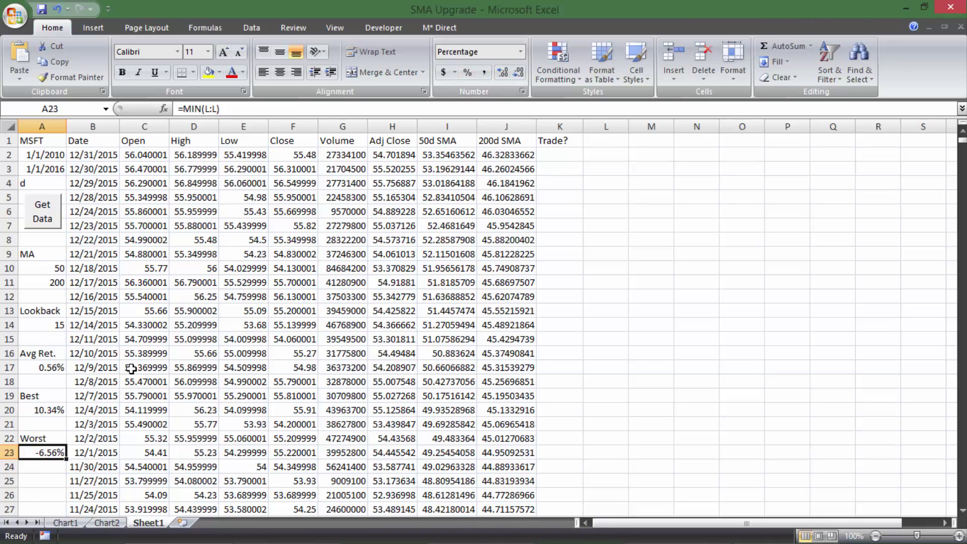
{"action": "left_click", "coordinate": [63, 423]}
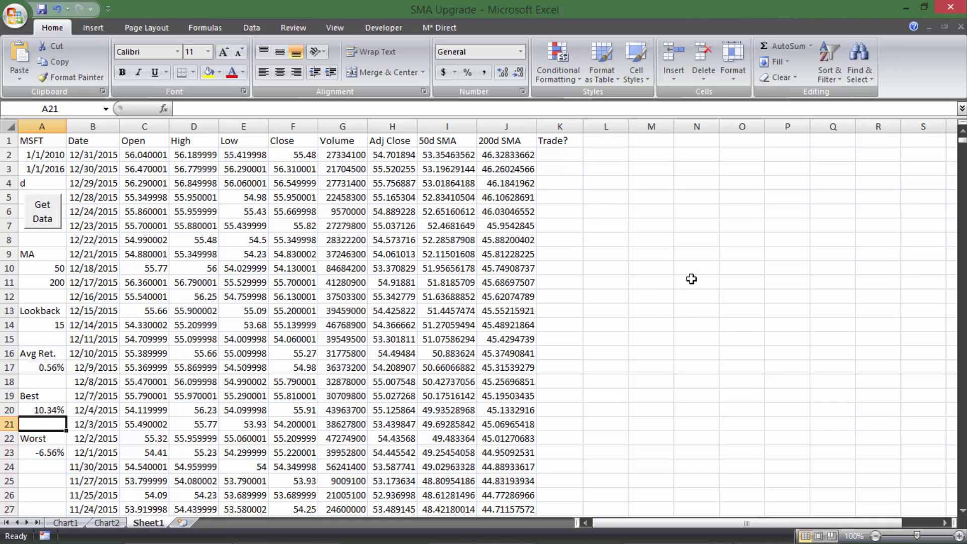
{"action": "left_click_drag", "start_coordinate": [651, 183], "coordinate": [923, 339]}
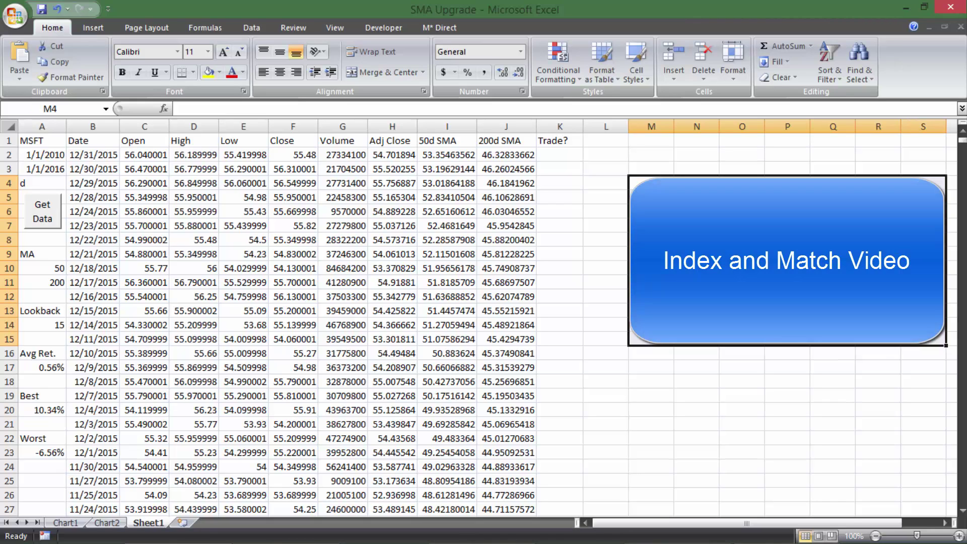
{"action": "left_click", "coordinate": [420, 328]}
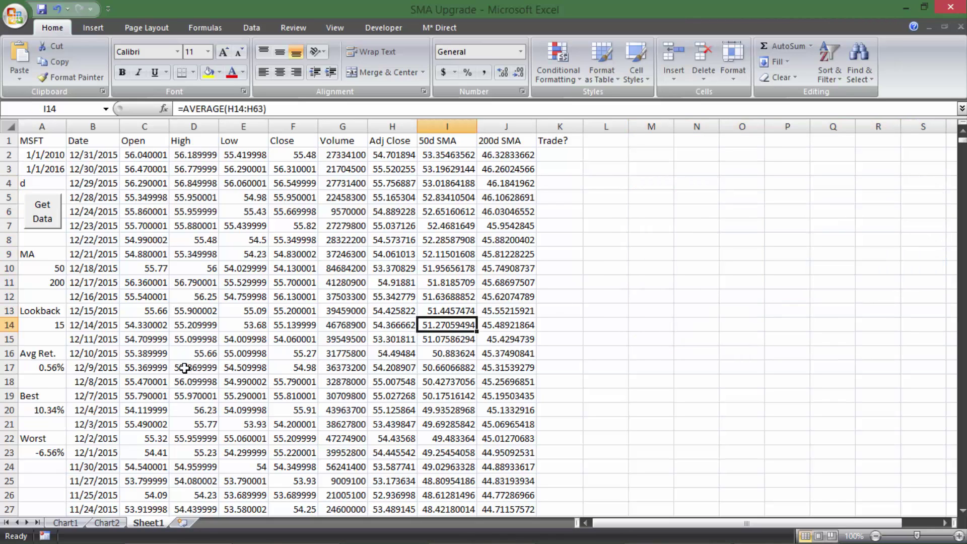
Look up the date of the best trade in A21 with =INDEX(B:B,MATCH(A20,L:L,0)), accepting the proposed bracket correction.
{"action": "left_click", "coordinate": [44, 425]}
{"action": "type", "text": "="}
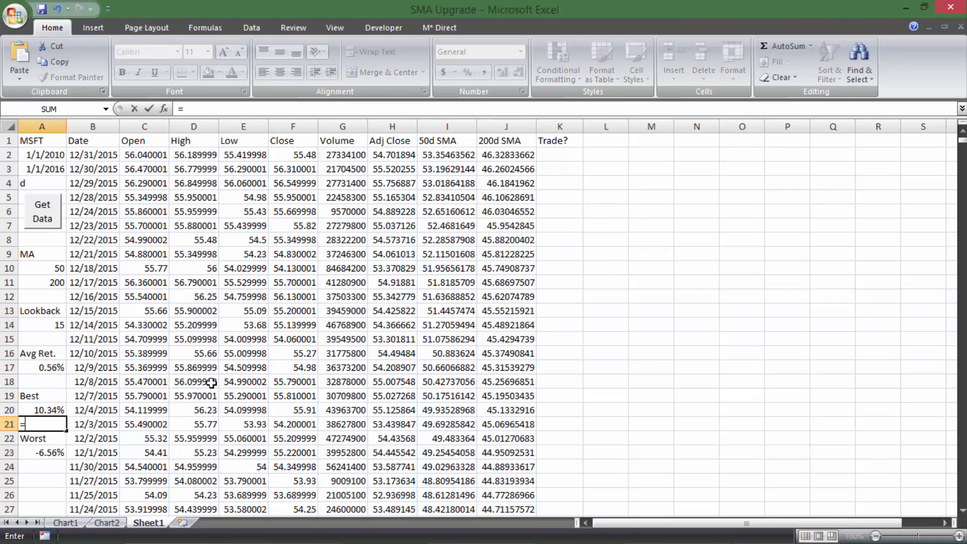
{"action": "type", "text": "ind"}
{"action": "key", "text": "Tab"}
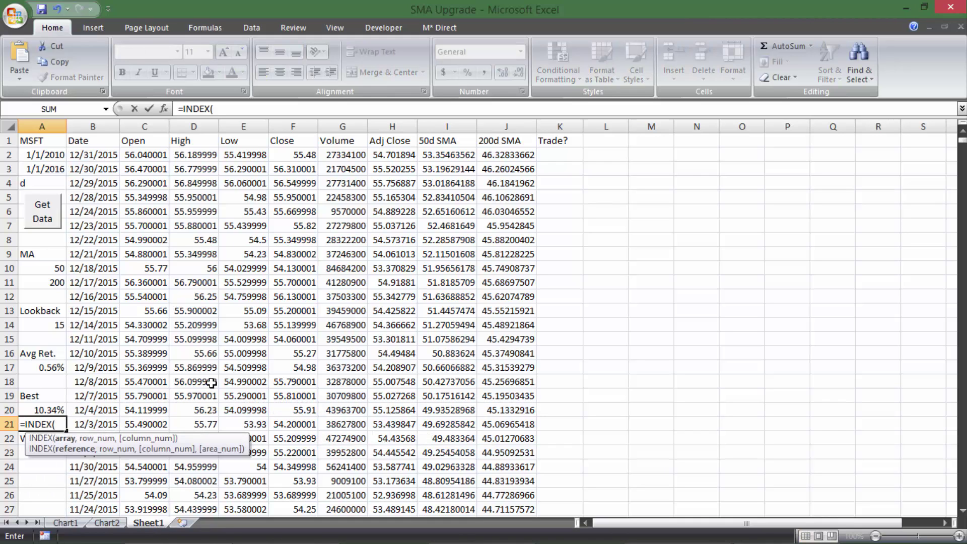
{"action": "left_click", "coordinate": [106, 126]}
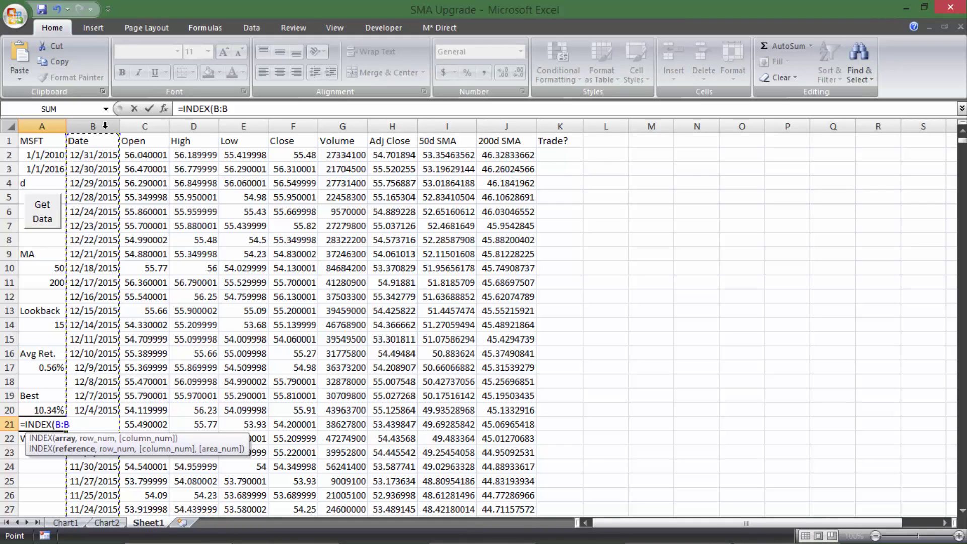
{"action": "type", "text": ",mat"}
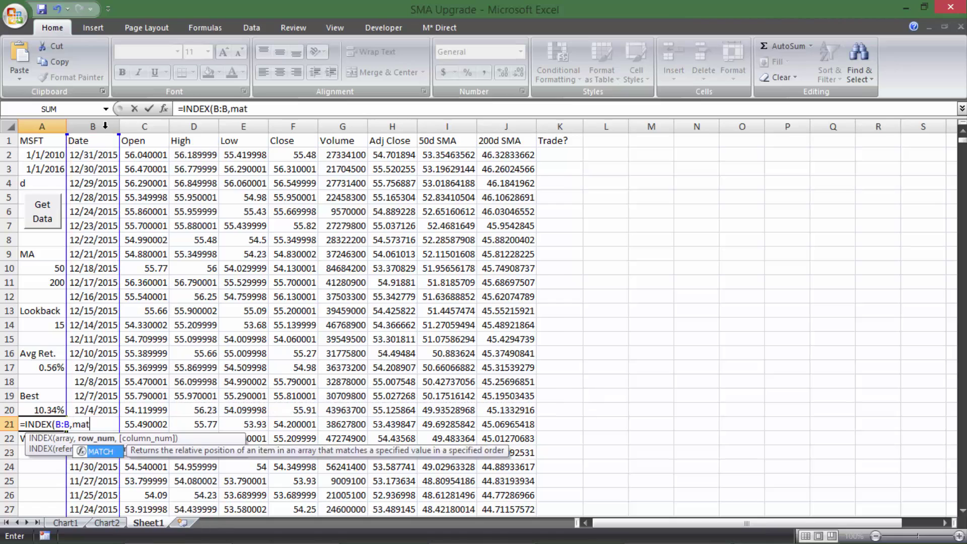
{"action": "key", "text": "Tab"}
{"action": "left_click", "coordinate": [43, 410]}
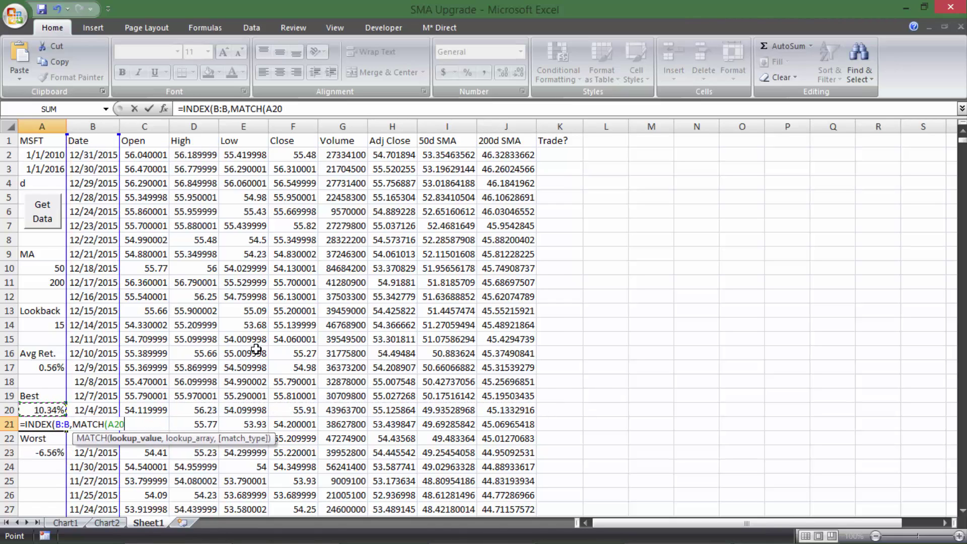
{"action": "type", "text": ","}
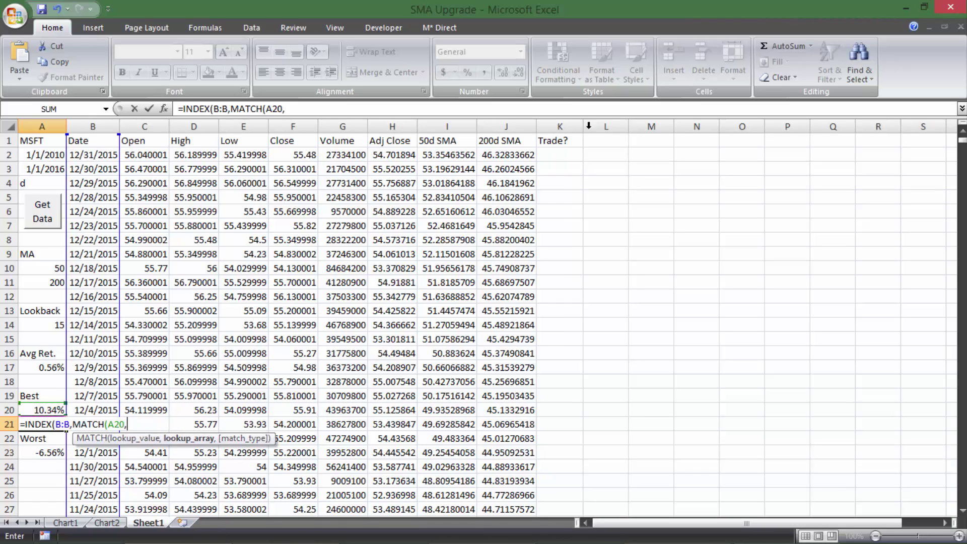
{"action": "left_click", "coordinate": [588, 126]}
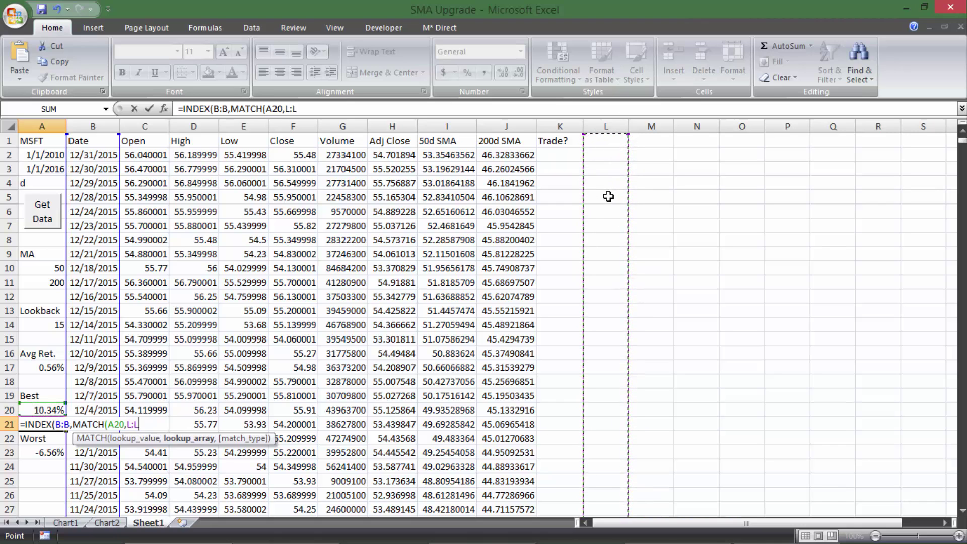
{"action": "type", "text": ",0"}
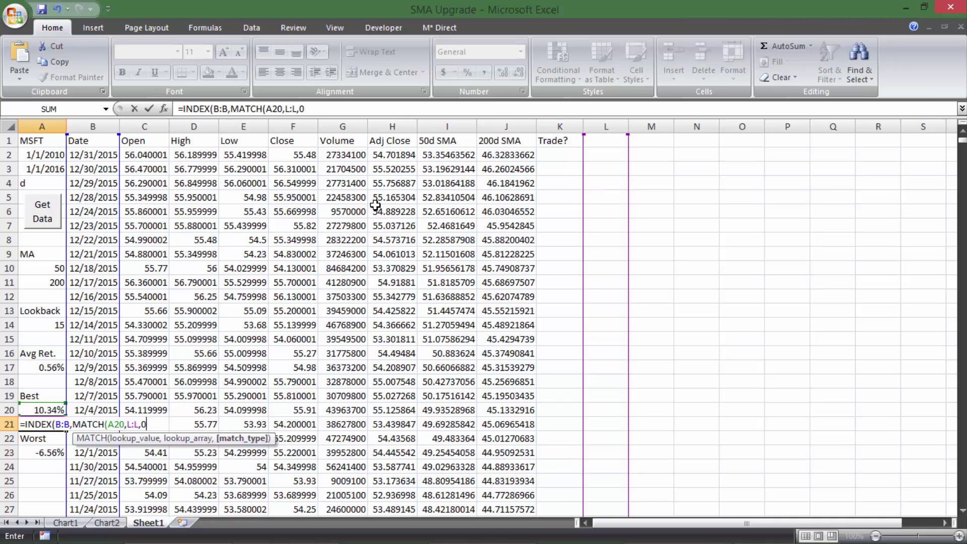
{"action": "key", "text": "Return"}
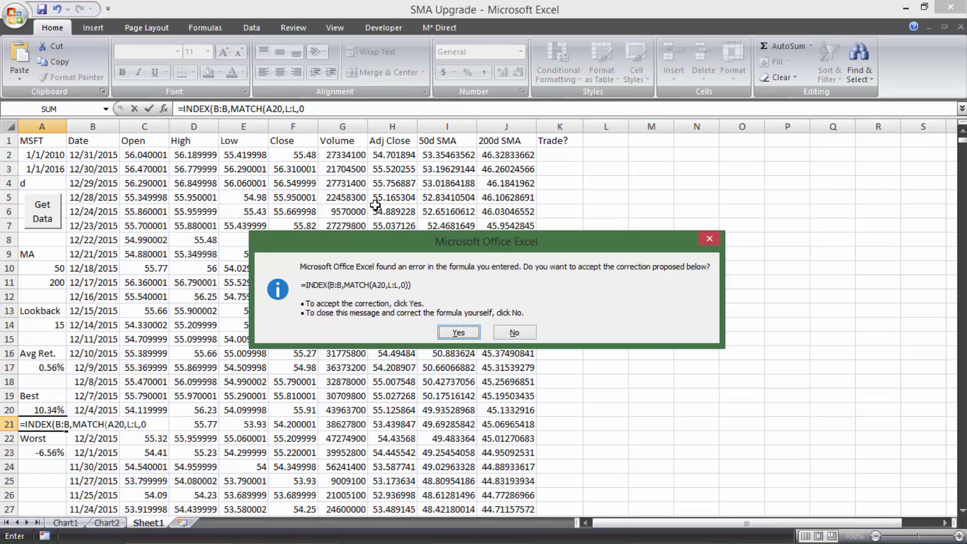
{"action": "key", "text": "Return"}
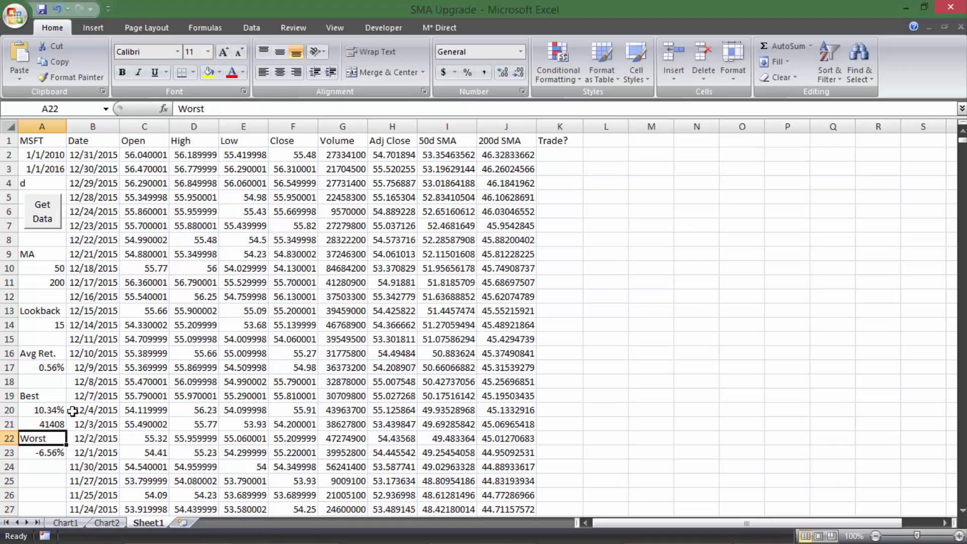
Format the best trade's date in A21 as Short Date.
{"action": "left_click", "coordinate": [46, 426]}
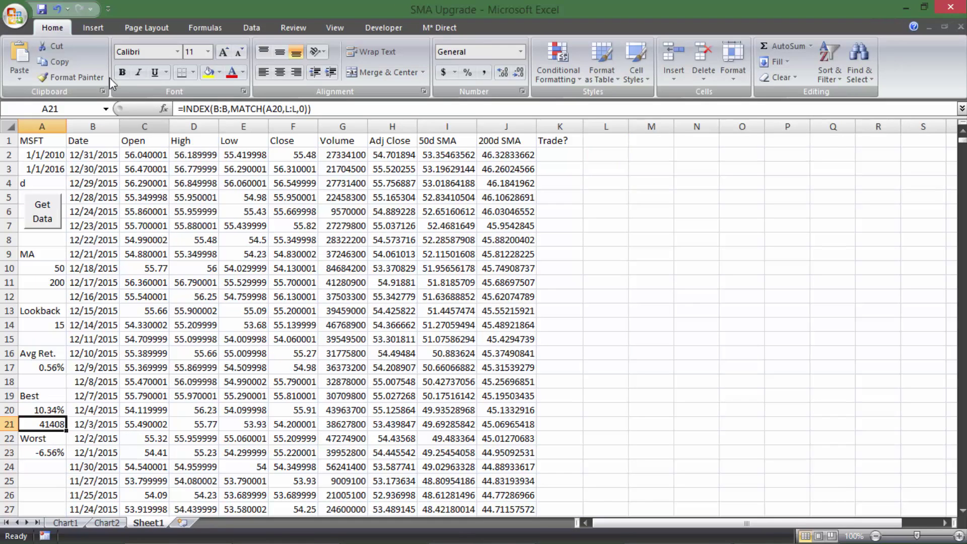
{"action": "left_click", "coordinate": [91, 29]}
{"action": "left_click", "coordinate": [36, 29]}
{"action": "left_click", "coordinate": [521, 51]}
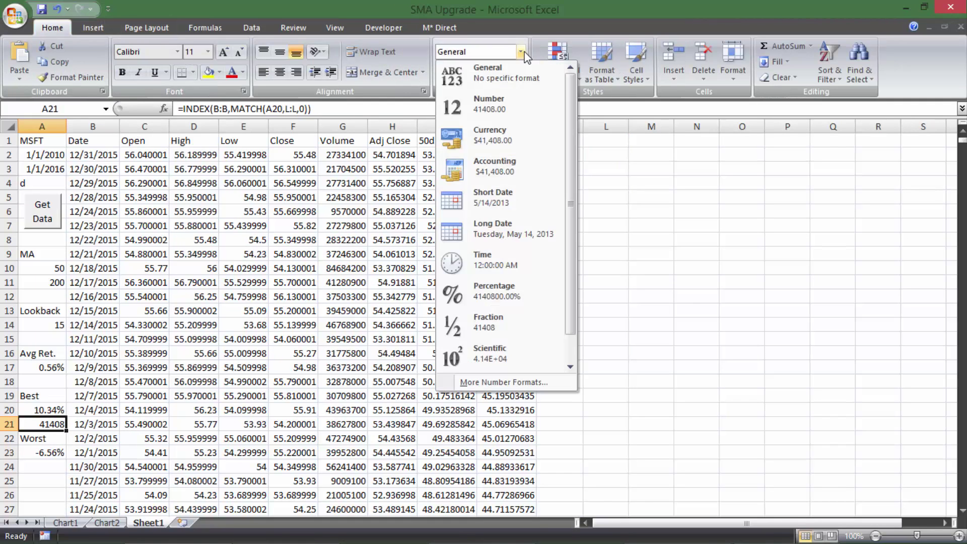
{"action": "left_click", "coordinate": [506, 200]}
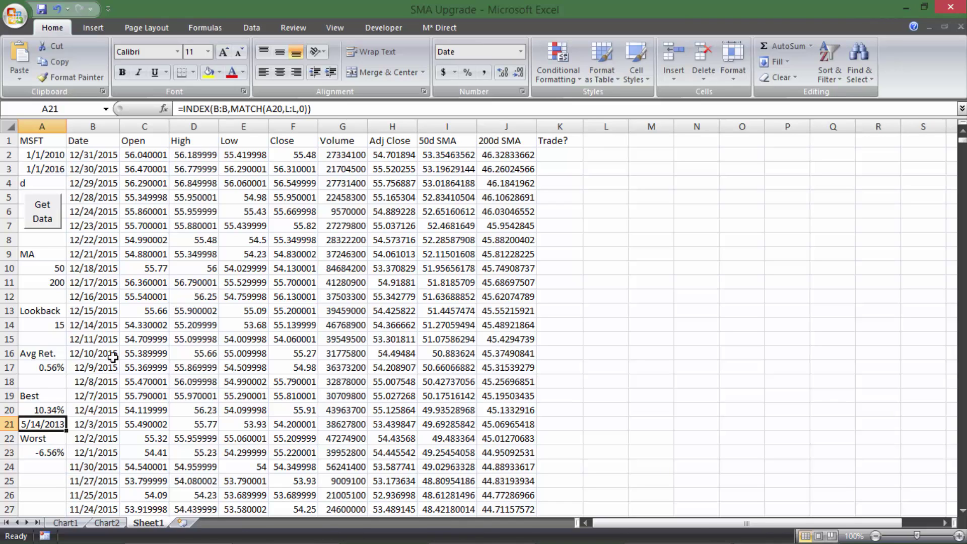
Copy the date lookup formula from A21 to A24 for the worst trade.
{"action": "key", "text": "ctrl+c"}
{"action": "left_click", "coordinate": [42, 467]}
{"action": "key", "text": "ctrl+v"}
{"action": "left_click", "coordinate": [108, 437]}
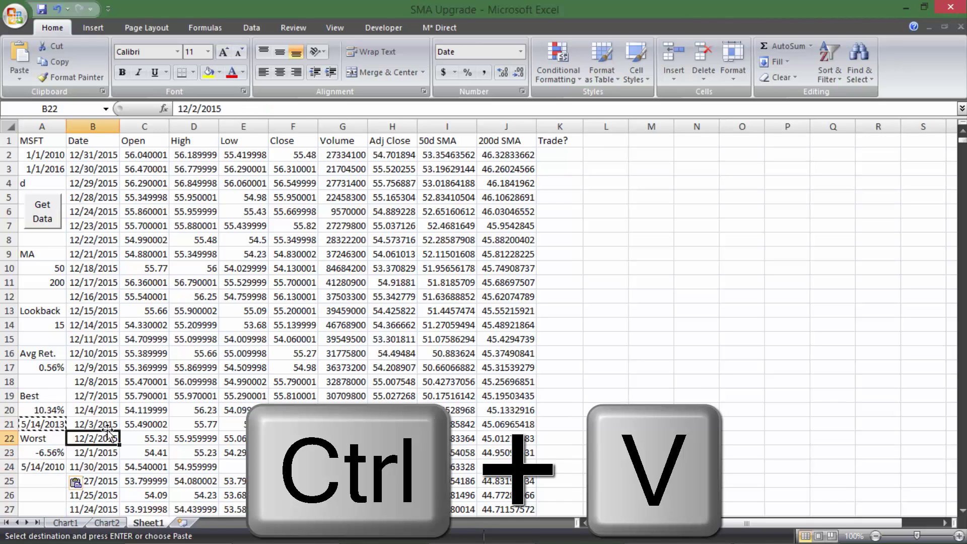
{"action": "key", "text": "Escape"}
Check the references of the copied date lookup in A24 against the worst return formula in A23.
{"action": "left_click", "coordinate": [43, 466]}
{"action": "left_click", "coordinate": [318, 109]}
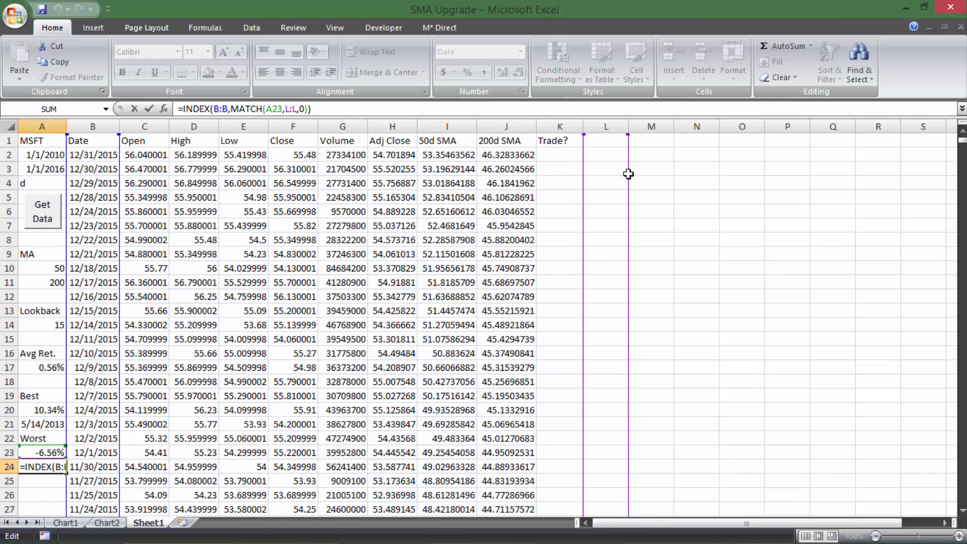
{"action": "key", "text": "Escape"}
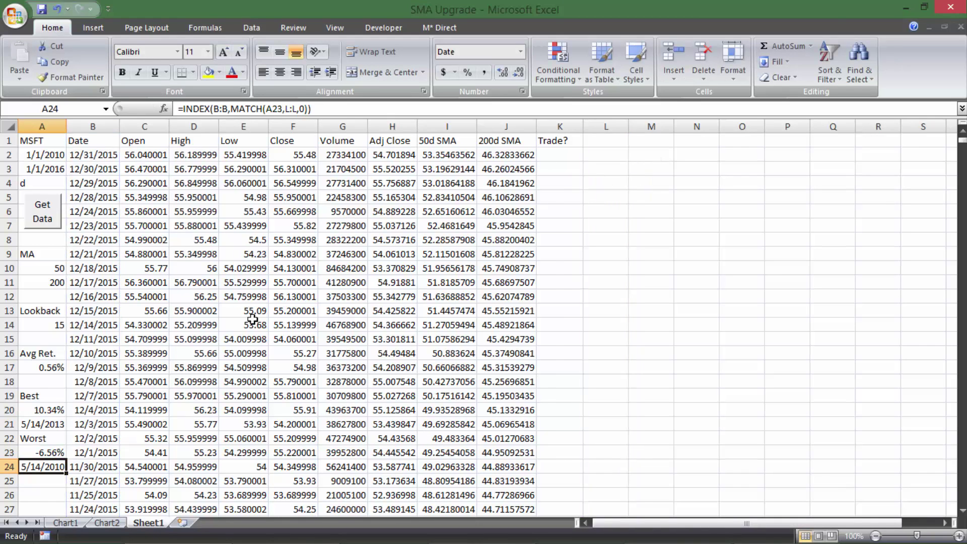
{"action": "left_click", "coordinate": [42, 455]}
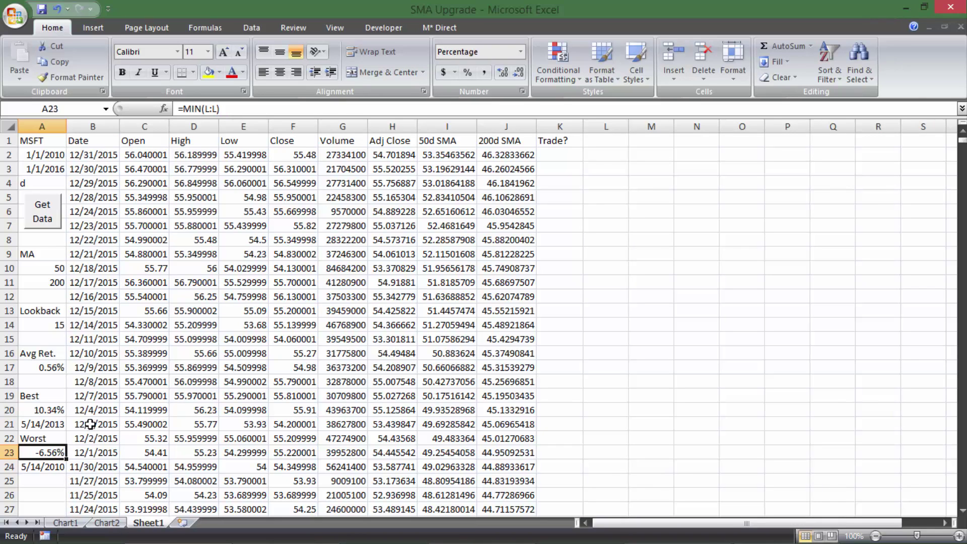
{"action": "left_click", "coordinate": [61, 468]}
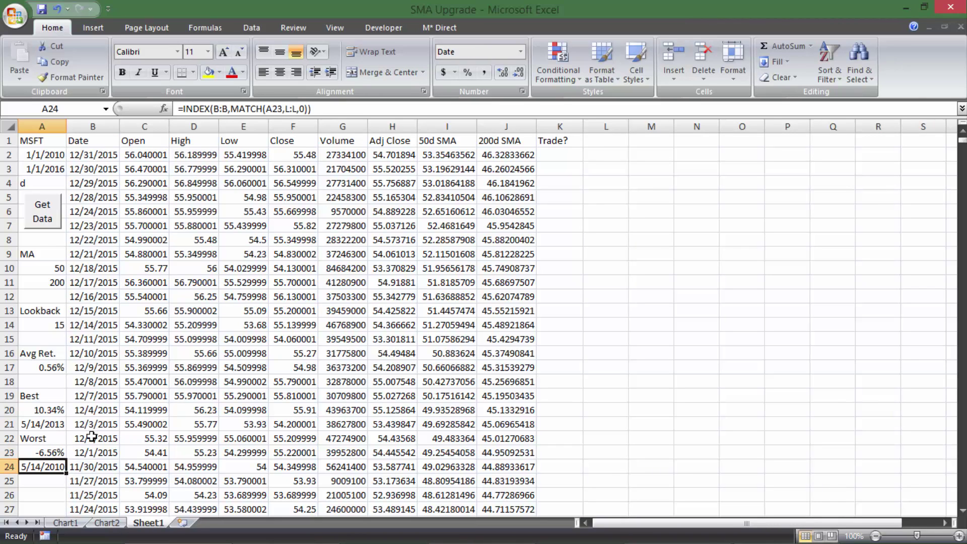
{"action": "left_click", "coordinate": [44, 453]}
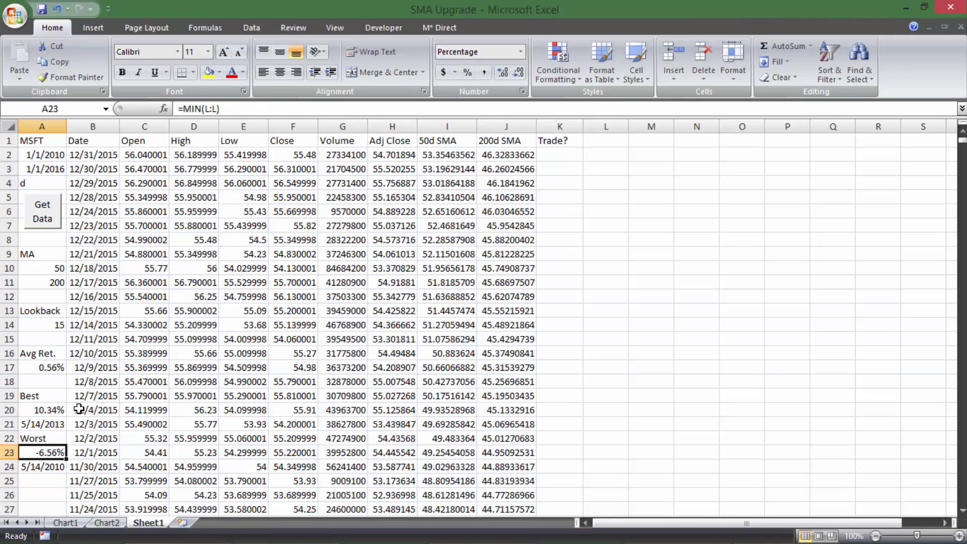
Compare the best and worst trade date lookups in A21 and A24 with the best return formula in A20.
{"action": "left_click", "coordinate": [31, 468]}
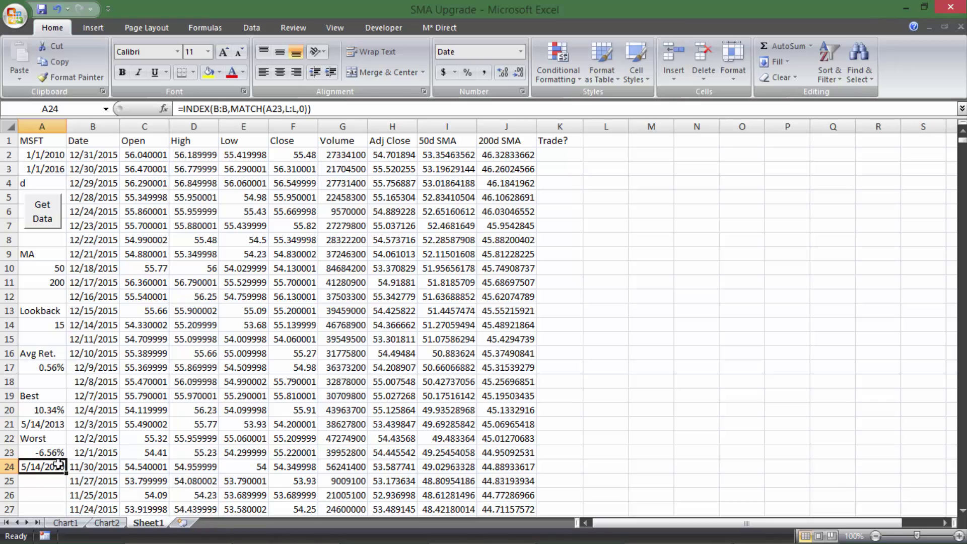
{"action": "left_click", "coordinate": [50, 422]}
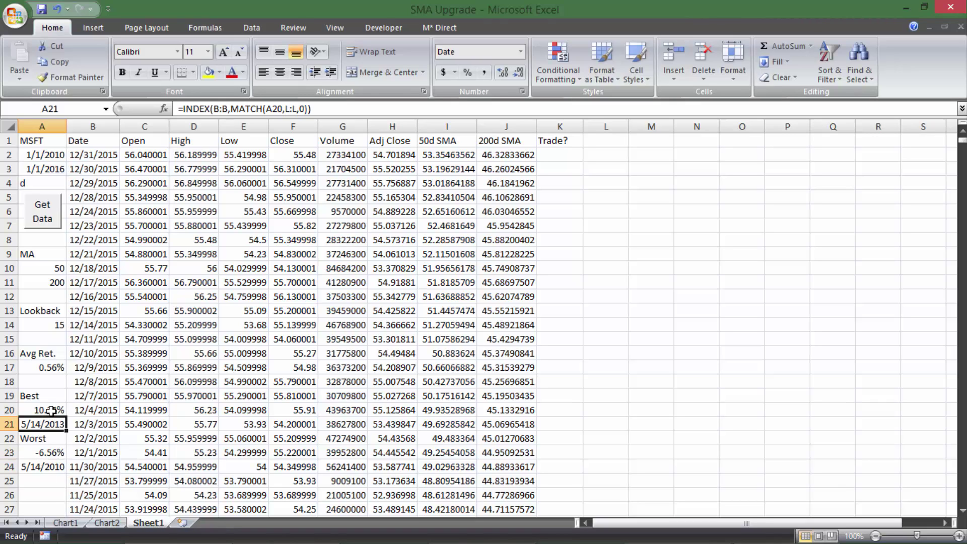
{"action": "left_click", "coordinate": [57, 407]}
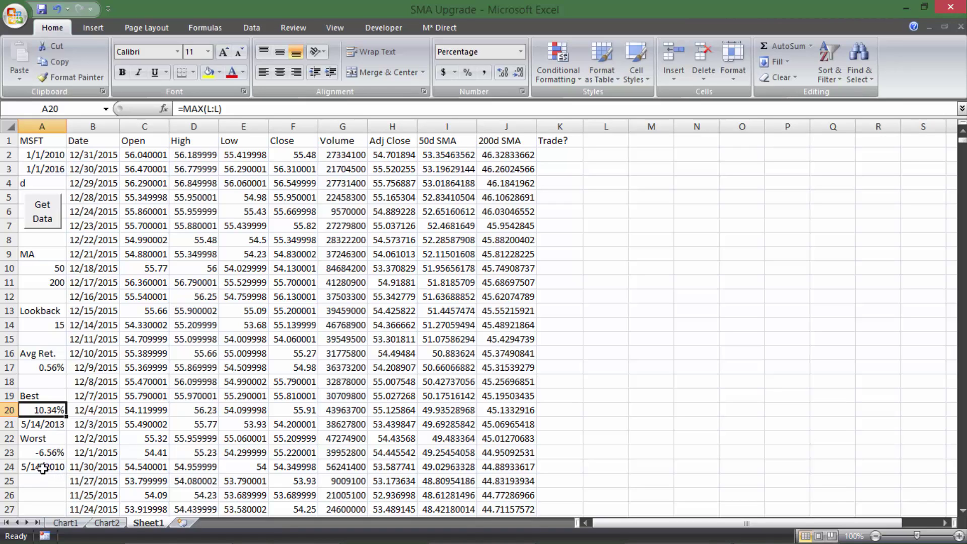
{"action": "left_click", "coordinate": [52, 425]}
{"action": "left_click", "coordinate": [51, 410]}
{"action": "left_click", "coordinate": [54, 426]}
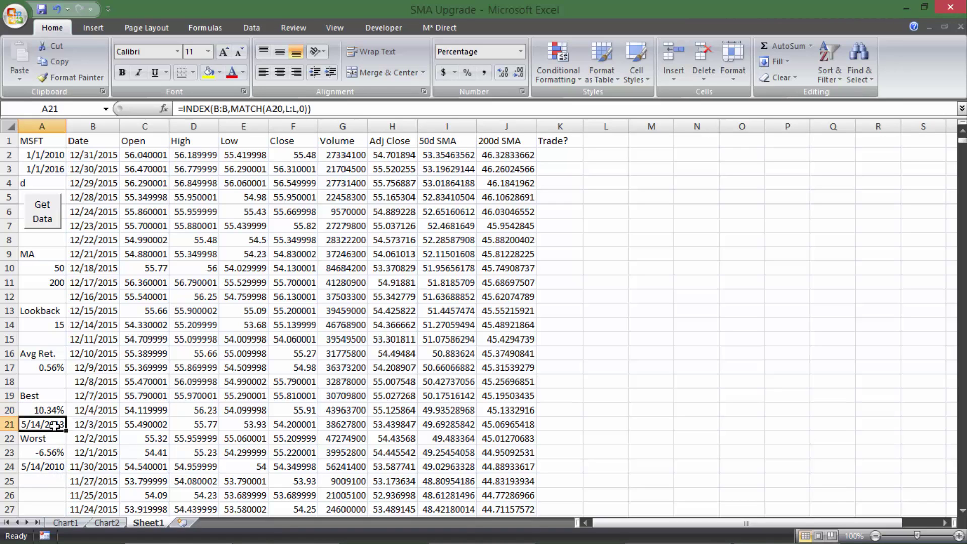
{"action": "left_click", "coordinate": [124, 411]}
Review the horizontal date axis options of the price and SMA chart on the Chart2 sheet without changing them.
{"action": "left_click", "coordinate": [106, 522]}
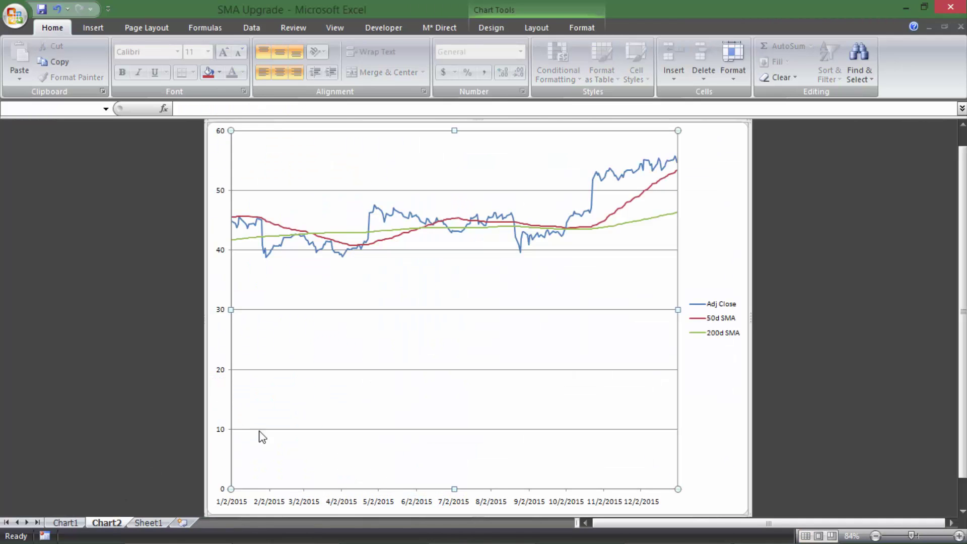
{"action": "right_click", "coordinate": [298, 499]}
{"action": "left_click", "coordinate": [319, 482]}
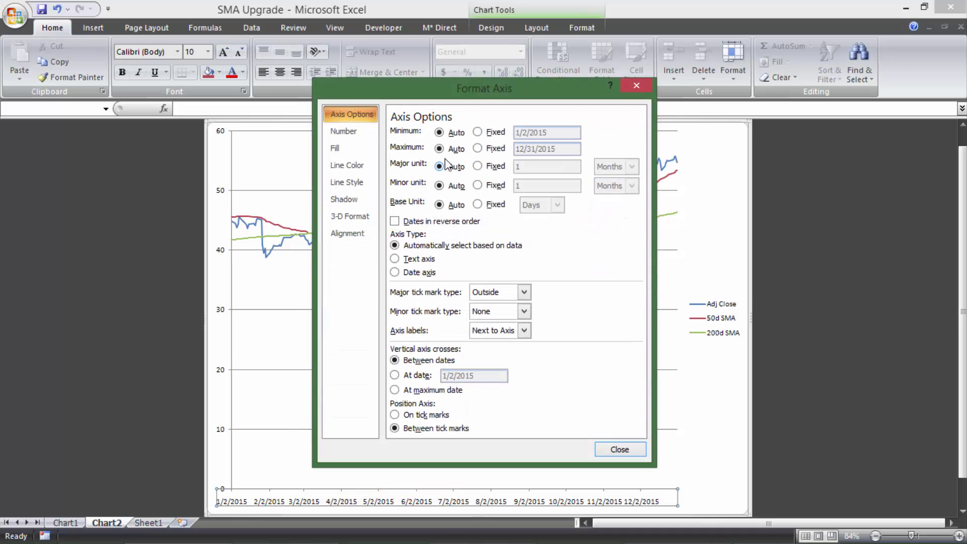
{"action": "left_click", "coordinate": [619, 449]}
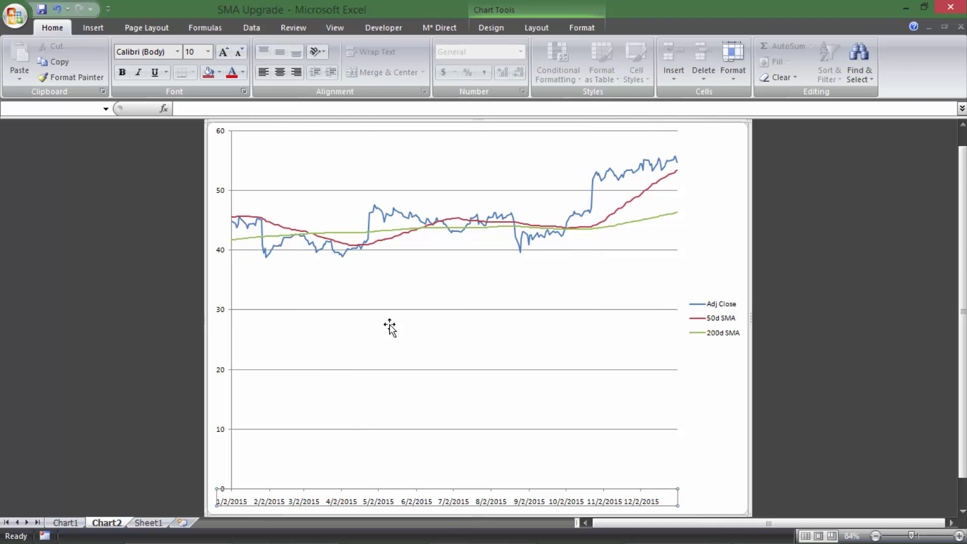
Insert a temporary line chart of the Date, Adj Close, 50d SMA and 200d SMA columns on Sheet1 and delete it.
{"action": "left_click", "coordinate": [149, 523]}
{"action": "mouse_move", "coordinate": [92, 127]}
{"action": "left_mouse_down"}
{"action": "mouse_move", "coordinate": [453, 126]}
{"action": "mouse_move", "coordinate": [110, 129]}
{"action": "left_mouse_up"}
{"action": "left_click_drag", "start_coordinate": [392, 127], "coordinate": [506, 127]}
{"action": "left_click", "coordinate": [93, 28]}
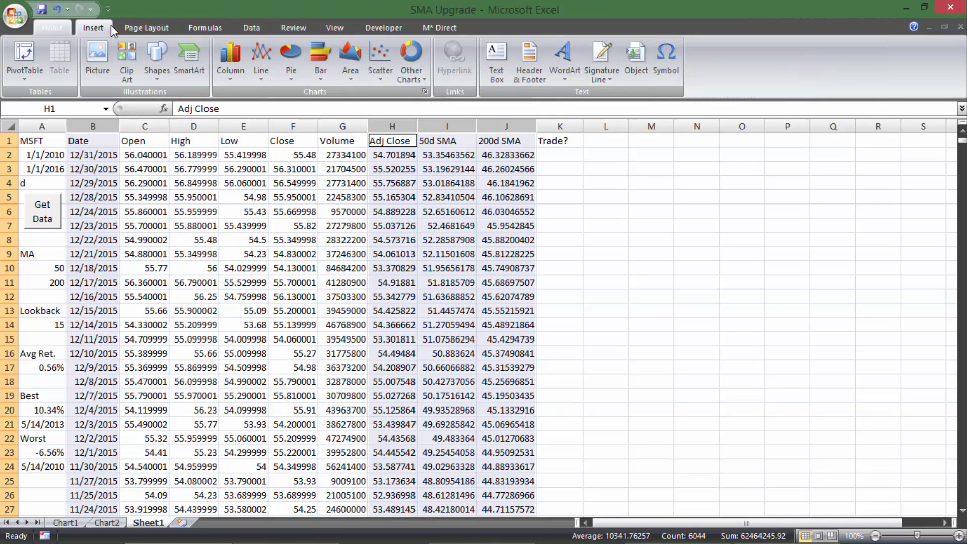
{"action": "left_click", "coordinate": [259, 53]}
{"action": "left_click", "coordinate": [269, 121]}
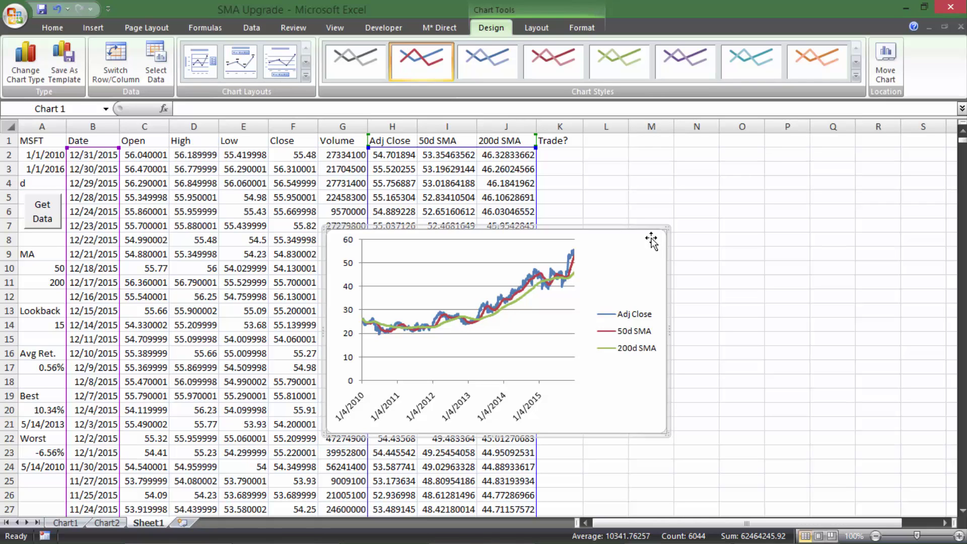
{"action": "key", "text": "Delete"}
{"action": "left_click", "coordinate": [635, 240]}
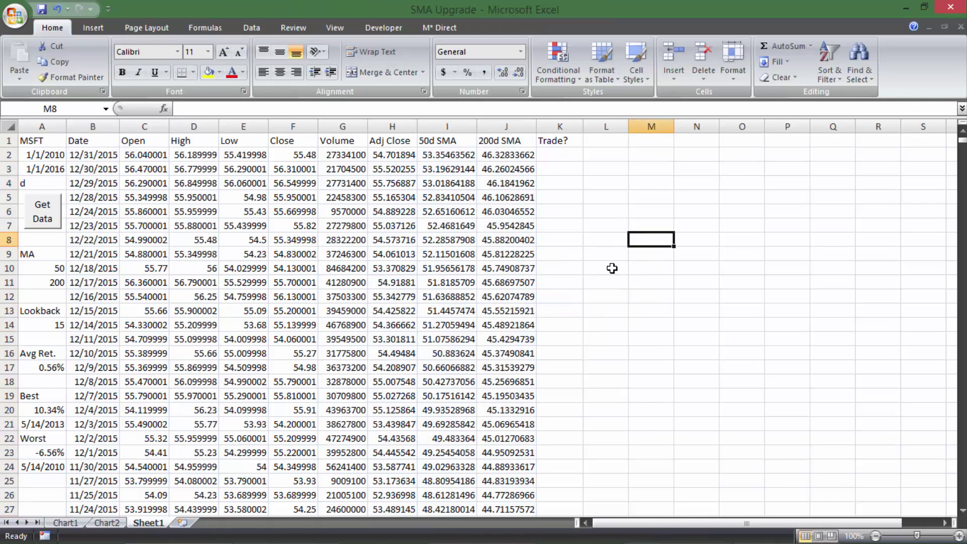
Give the Best and Worst block A19:A24 an outside border and a grey fill.
{"action": "left_click_drag", "start_coordinate": [50, 396], "coordinate": [43, 466]}
{"action": "left_click", "coordinate": [193, 74]}
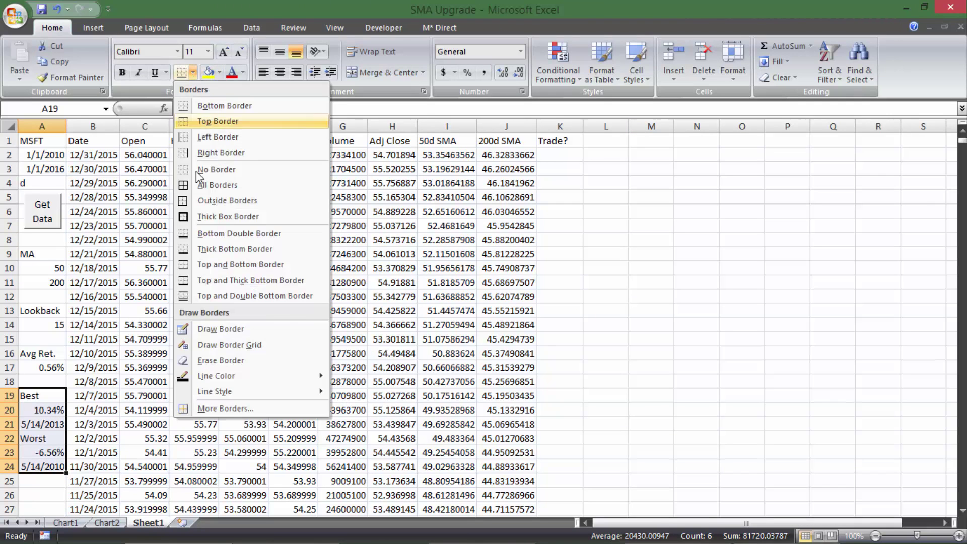
{"action": "left_click", "coordinate": [218, 201]}
{"action": "left_click", "coordinate": [219, 72]}
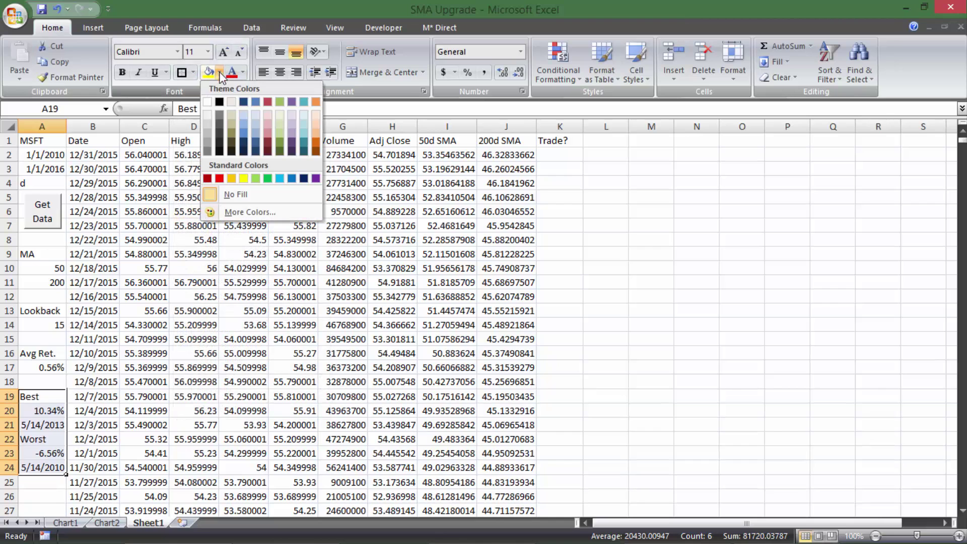
{"action": "left_click", "coordinate": [207, 131]}
{"action": "left_click", "coordinate": [243, 268]}
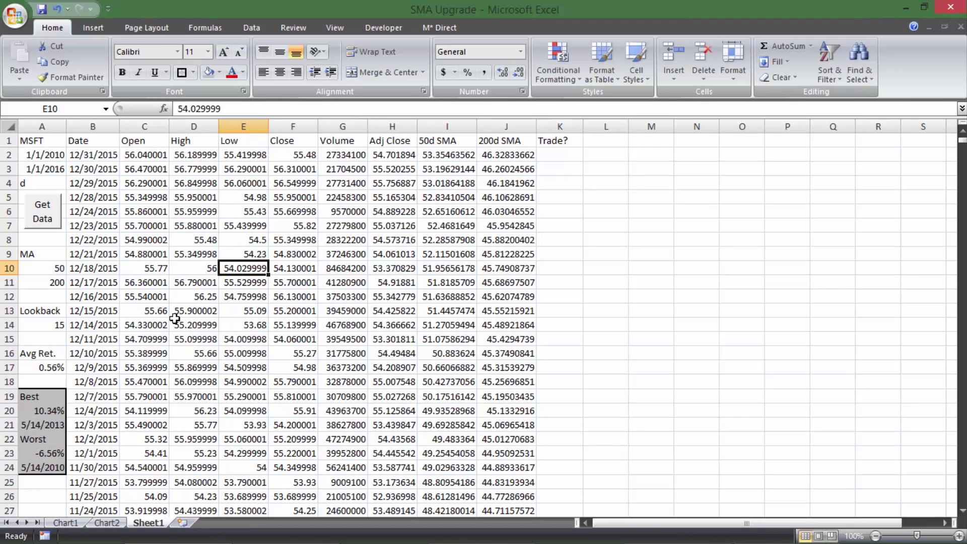
Apply the same outside border and grey fill to the Avg Ret. block A16:A17 and the Lookback block A13:A14.
{"action": "left_click_drag", "start_coordinate": [51, 369], "coordinate": [48, 325]}
{"action": "left_click", "coordinate": [182, 72]}
{"action": "left_click", "coordinate": [212, 75]}
{"action": "left_click", "coordinate": [244, 240]}
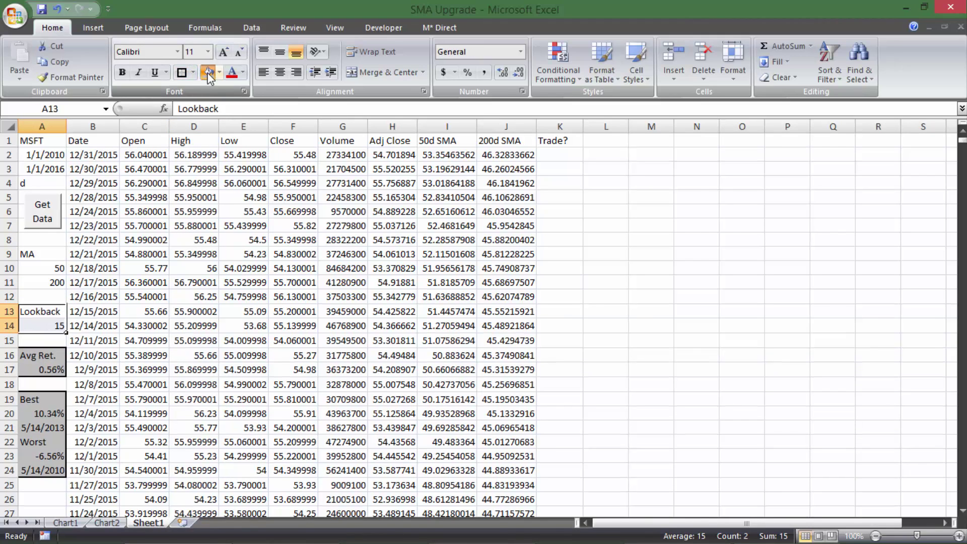
{"action": "left_click", "coordinate": [194, 183]}
Apply the outside border and grey fill to the MA block A9:A11.
{"action": "left_click_drag", "start_coordinate": [49, 283], "coordinate": [50, 257]}
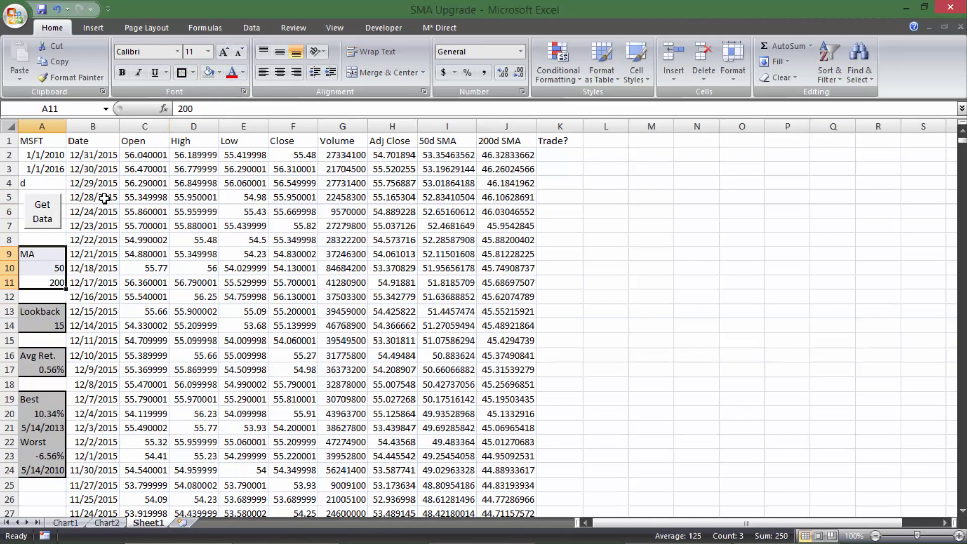
{"action": "left_click", "coordinate": [182, 72]}
{"action": "left_click", "coordinate": [209, 72]}
{"action": "left_click", "coordinate": [183, 235]}
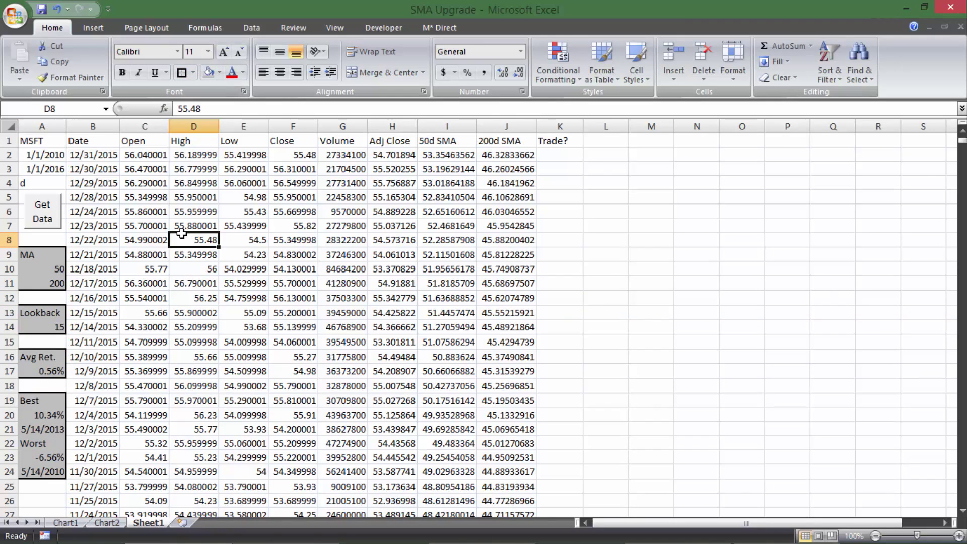
Apply the outside border and grey fill to the ticker, date and interval inputs in A1:A4.
{"action": "left_click_drag", "start_coordinate": [30, 183], "coordinate": [43, 141]}
{"action": "left_click", "coordinate": [181, 72]}
{"action": "left_click", "coordinate": [206, 72]}
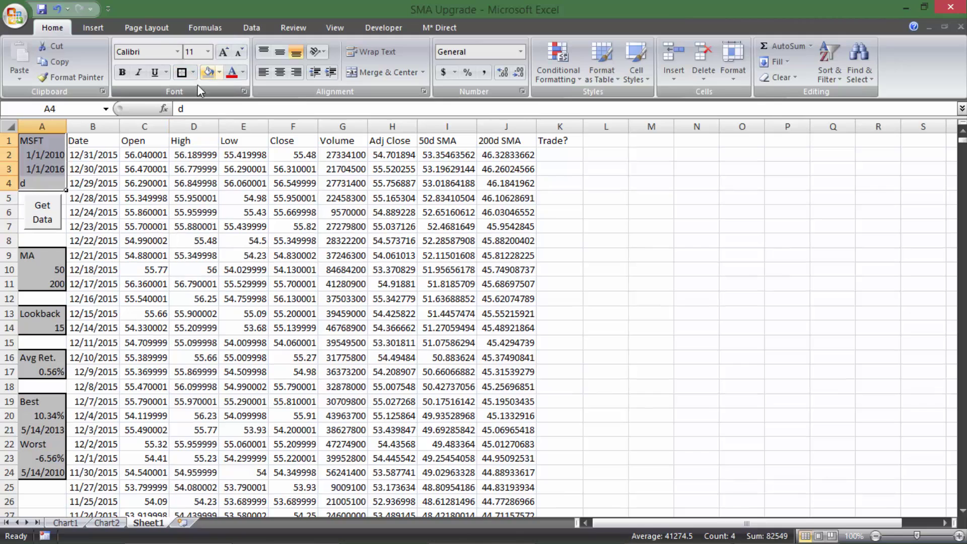
{"action": "left_click", "coordinate": [194, 169]}
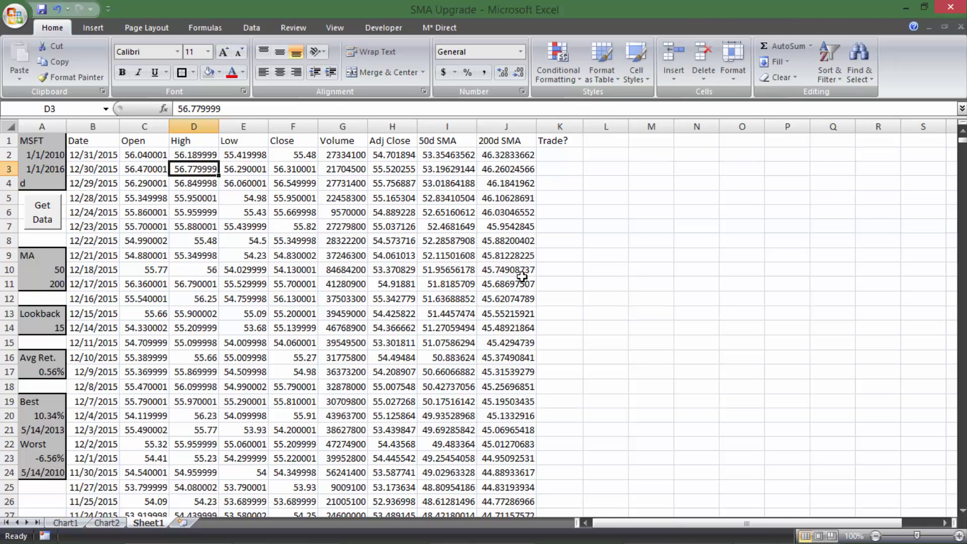
{"action": "left_click_drag", "start_coordinate": [434, 156], "coordinate": [500, 211]}
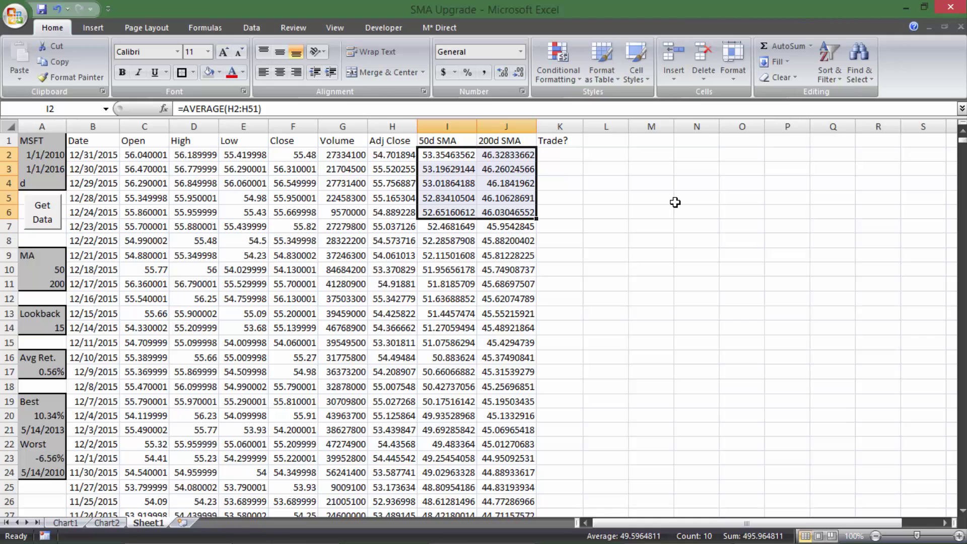
{"action": "left_click", "coordinate": [697, 202]}
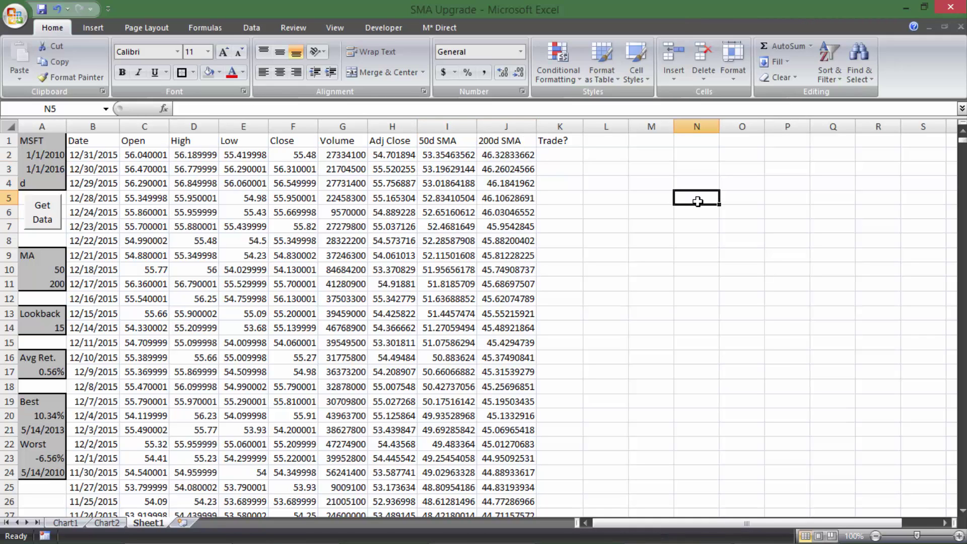